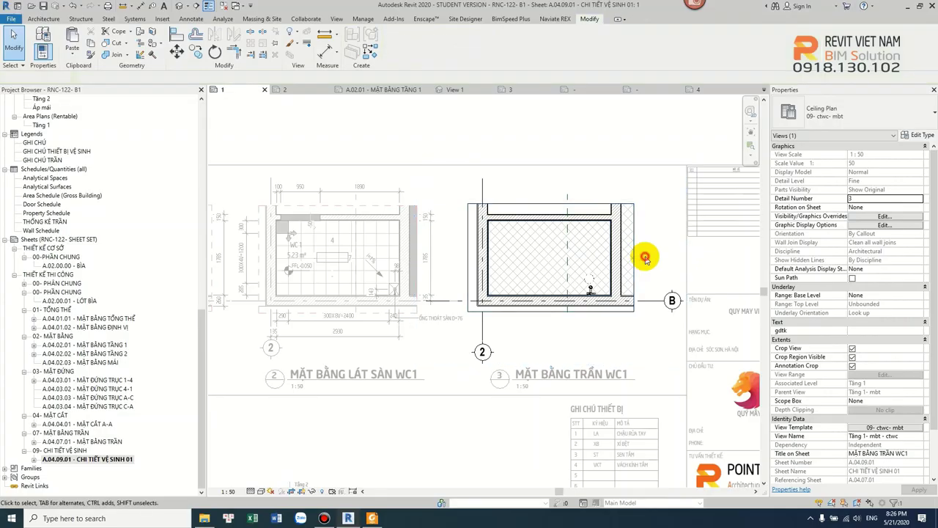
Check a ceiling fixture, then open the plan's view template and its model category overrides.
{"action": "scroll", "coordinate": [645, 256], "scroll_direction": "up", "scroll_amount": 2}
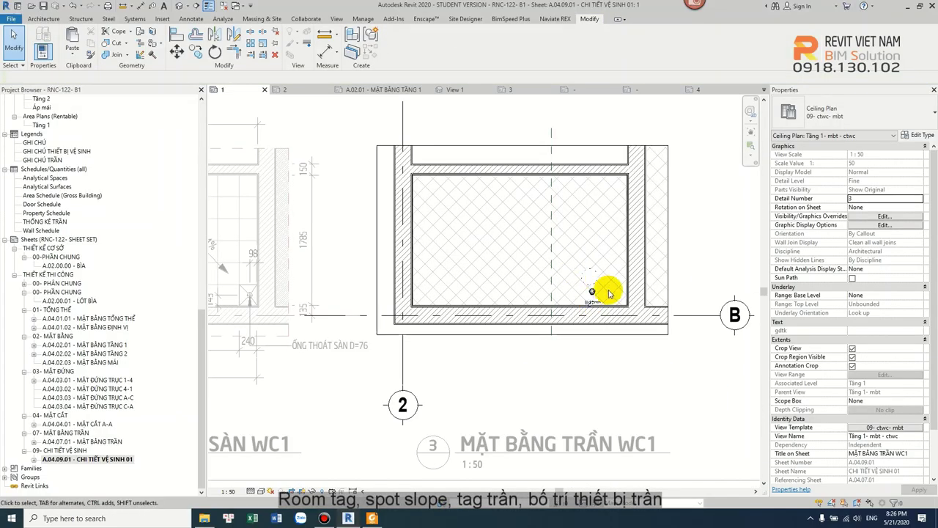
{"action": "left_click", "coordinate": [592, 291]}
{"action": "left_click", "coordinate": [706, 282]}
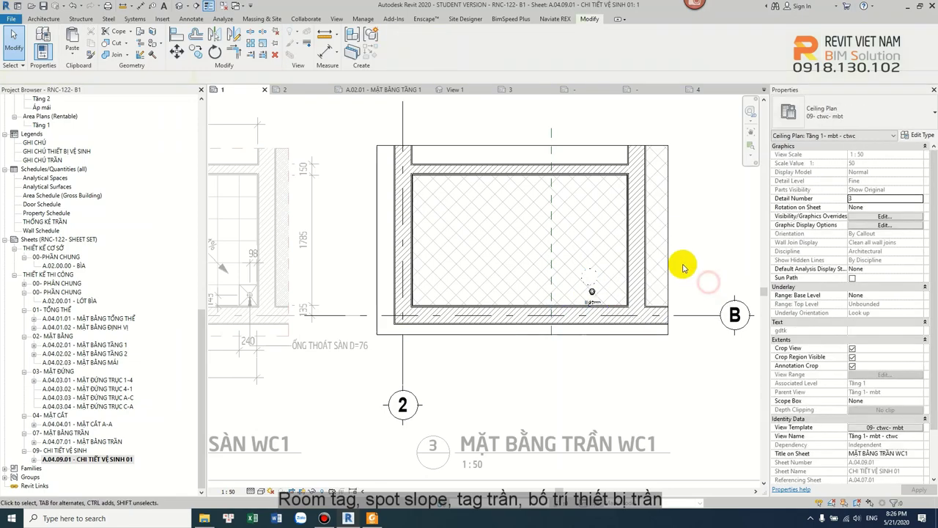
{"action": "left_click", "coordinate": [874, 427]}
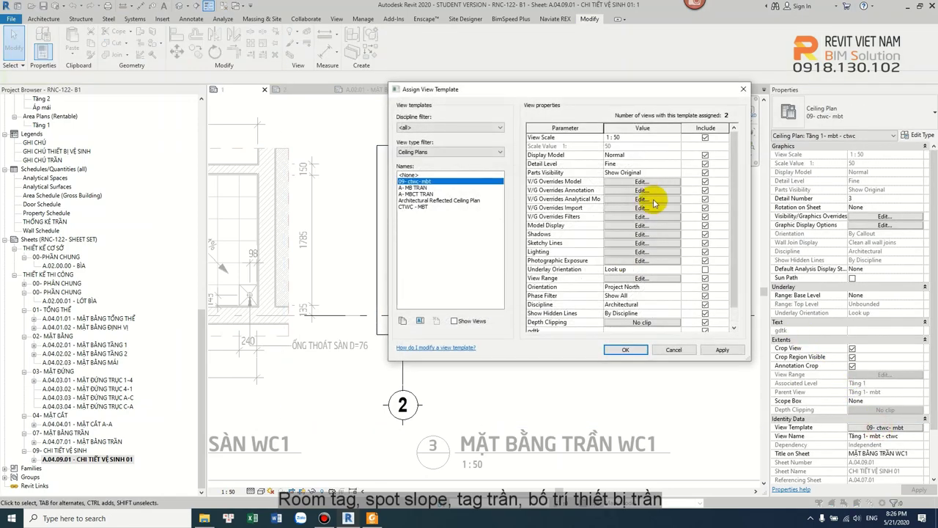
{"action": "left_click", "coordinate": [648, 183]}
Look through Curtain Panels, Parking, Pipe Placeholders and Plumbing Fixtures, then close the template unchanged.
{"action": "left_click", "coordinate": [551, 203]}
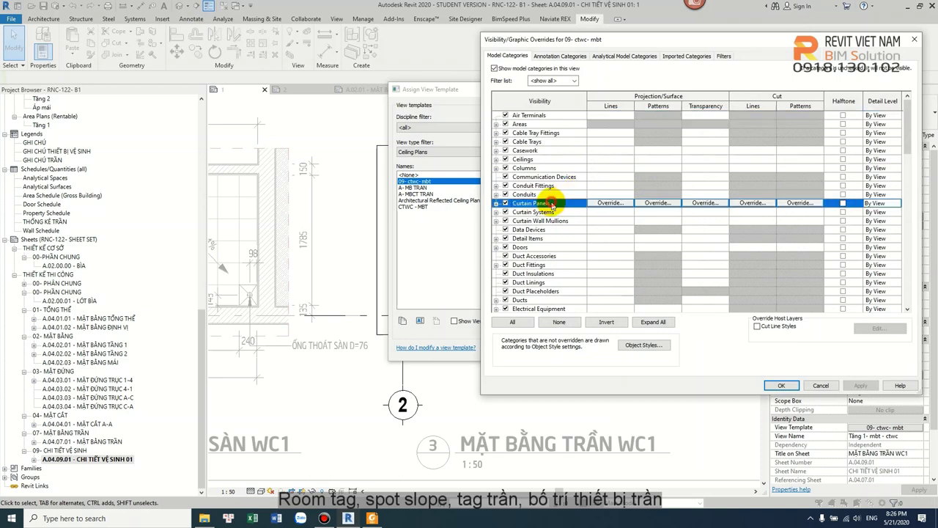
{"action": "key", "text": "p"}
{"action": "scroll", "coordinate": [550, 282], "scroll_direction": "down", "scroll_amount": 2}
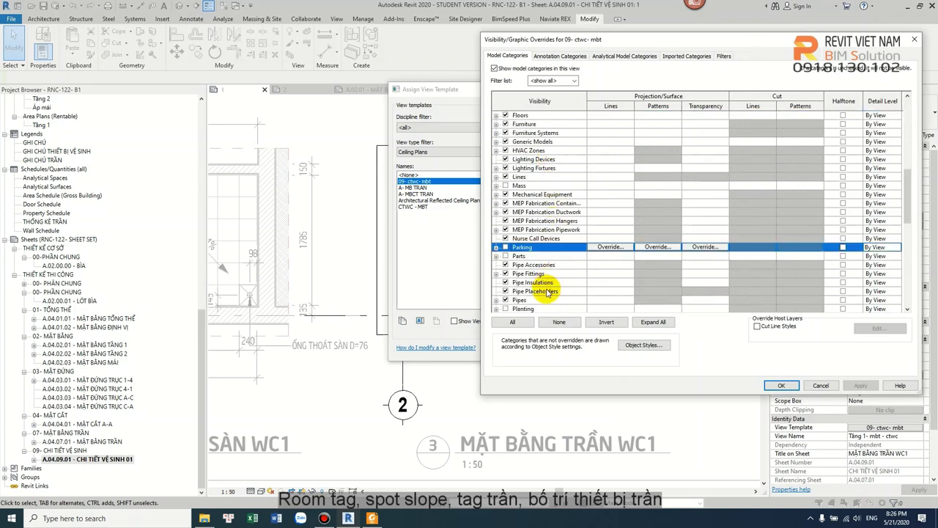
{"action": "left_click", "coordinate": [550, 291]}
{"action": "scroll", "coordinate": [551, 287], "scroll_direction": "down", "scroll_amount": 1}
{"action": "left_click", "coordinate": [545, 291]}
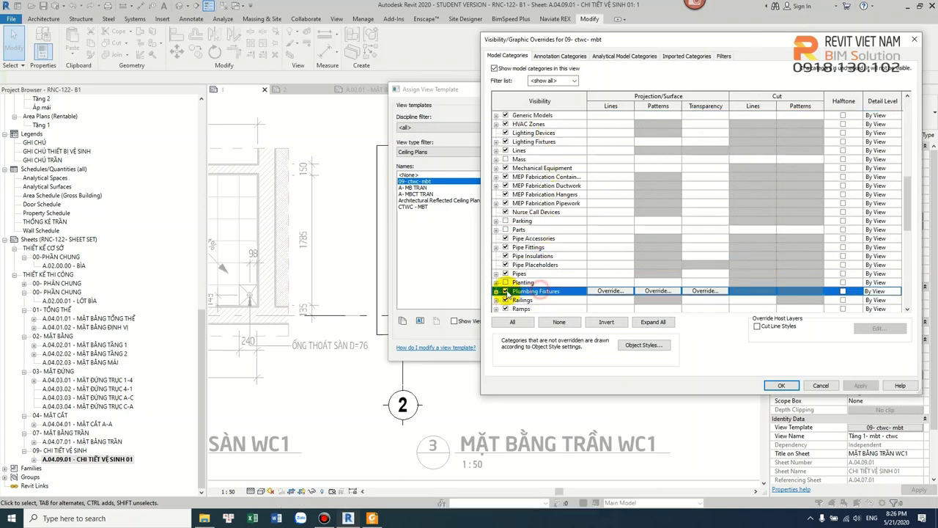
{"action": "left_click", "coordinate": [782, 385]}
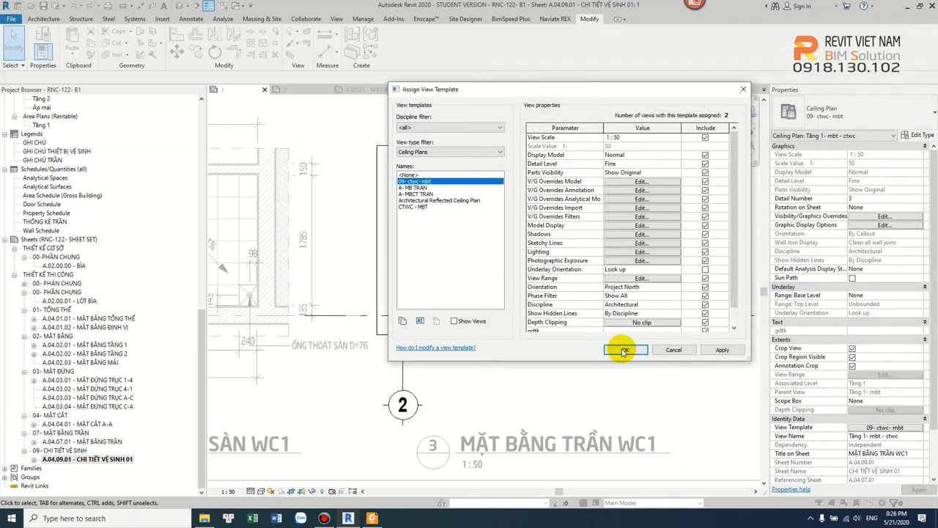
{"action": "left_click", "coordinate": [624, 351]}
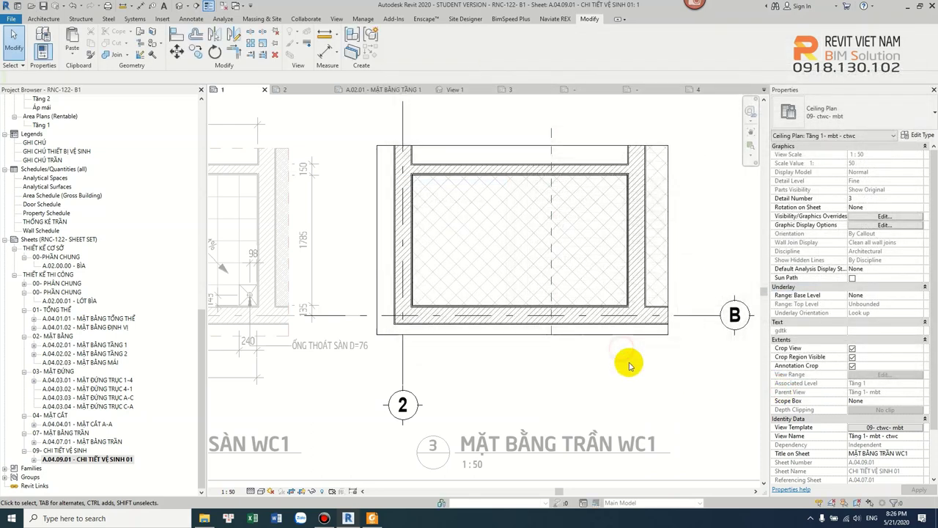
Override the ceiling plan viewport's lines to Red with line weight 5.
{"action": "left_click", "coordinate": [446, 335]}
{"action": "right_click", "coordinate": [449, 337]}
{"action": "mouse_move", "coordinate": [500, 160]}
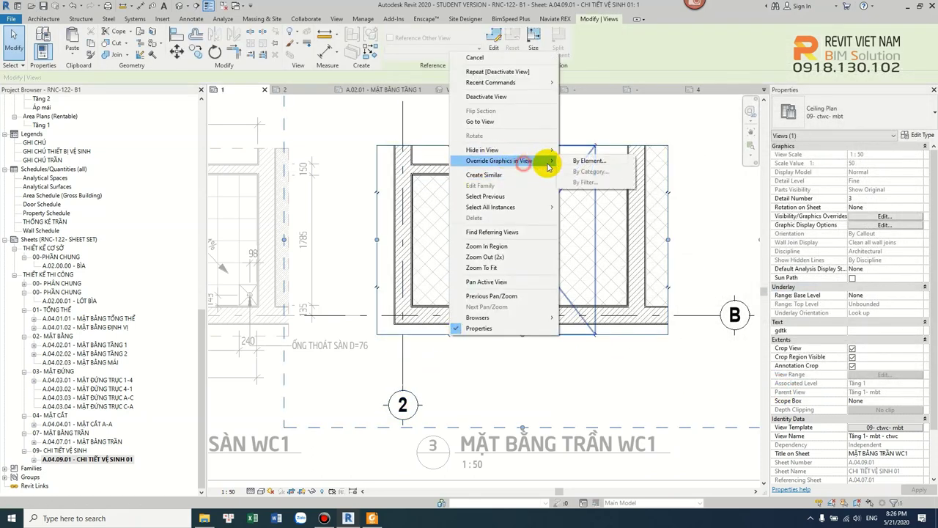
{"action": "left_click", "coordinate": [598, 161]}
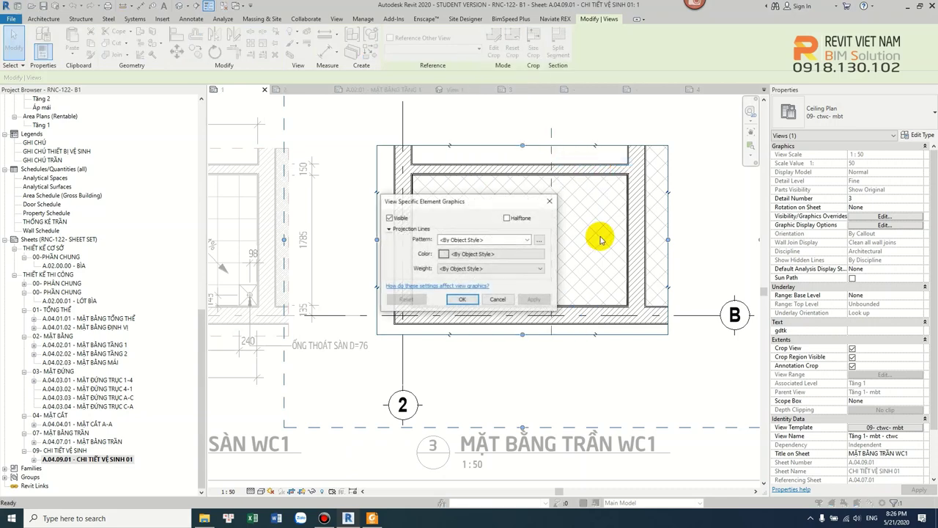
{"action": "left_click", "coordinate": [498, 269]}
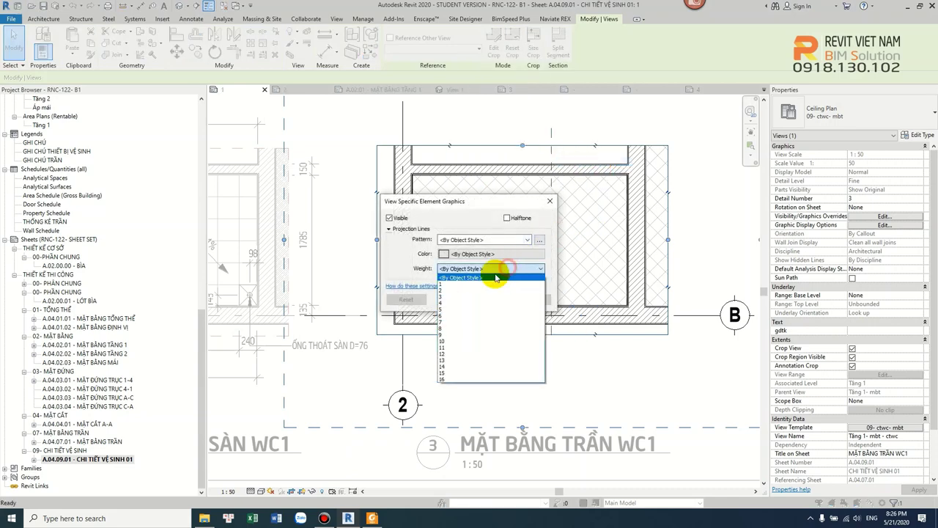
{"action": "left_click", "coordinate": [454, 313]}
{"action": "left_click", "coordinate": [459, 254]}
{"action": "left_click", "coordinate": [367, 196]}
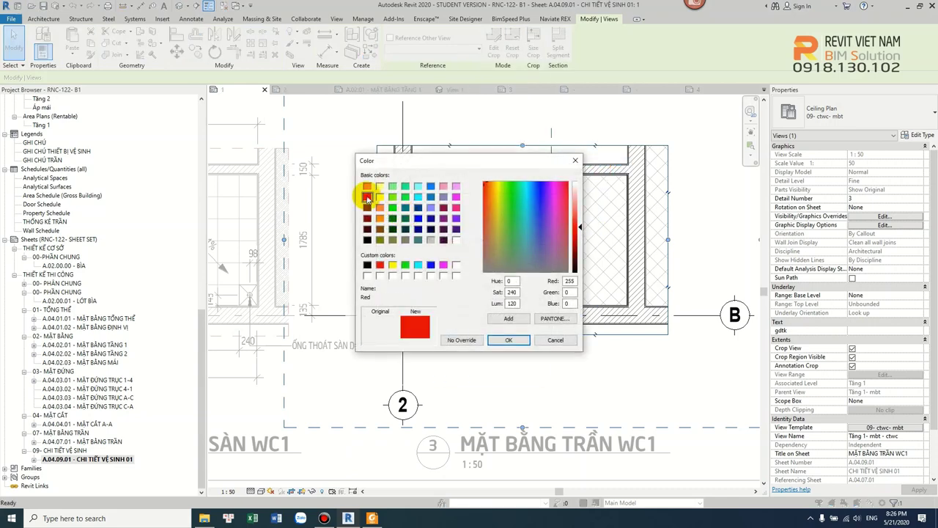
{"action": "left_click", "coordinate": [507, 342]}
{"action": "left_click", "coordinate": [462, 300]}
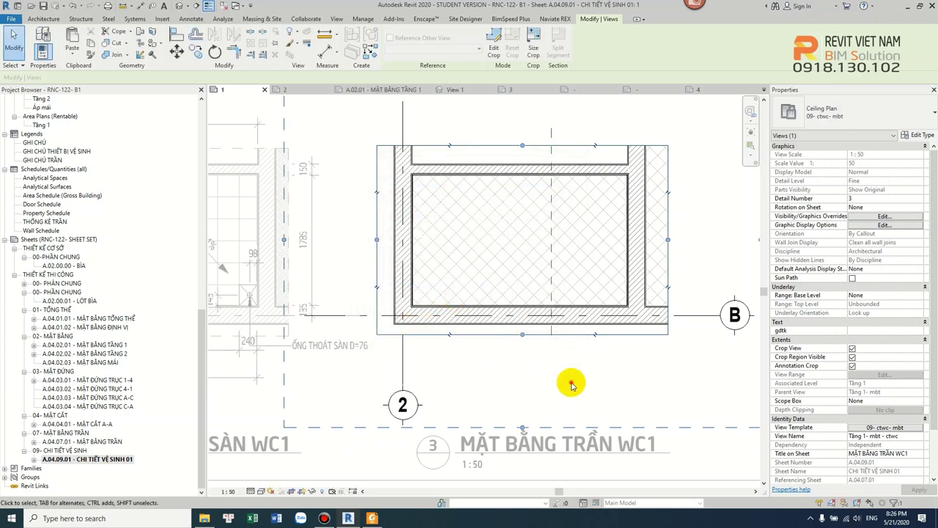
Add a Dash line pattern to the viewport override and nudge the crop boundary's left edge.
{"action": "left_click", "coordinate": [566, 382]}
{"action": "left_click", "coordinate": [590, 154]}
{"action": "right_click", "coordinate": [572, 146]}
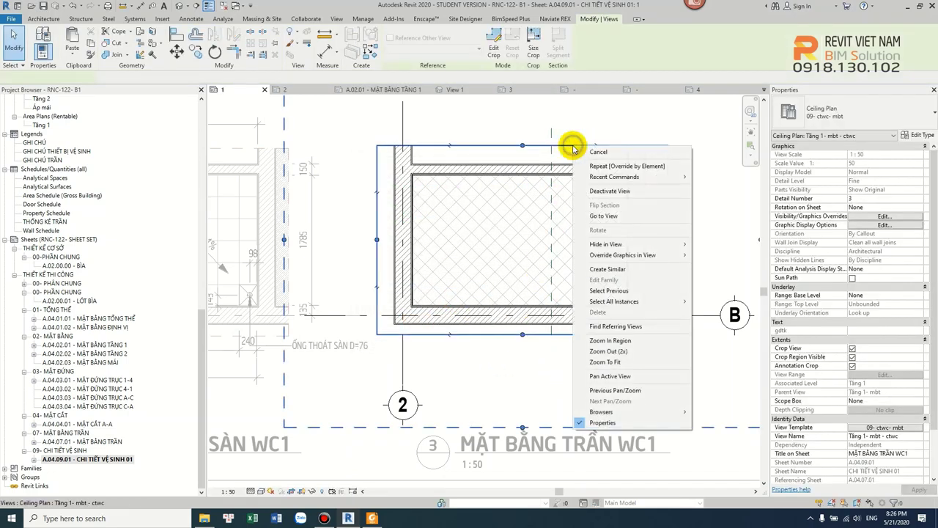
{"action": "left_click", "coordinate": [722, 255]}
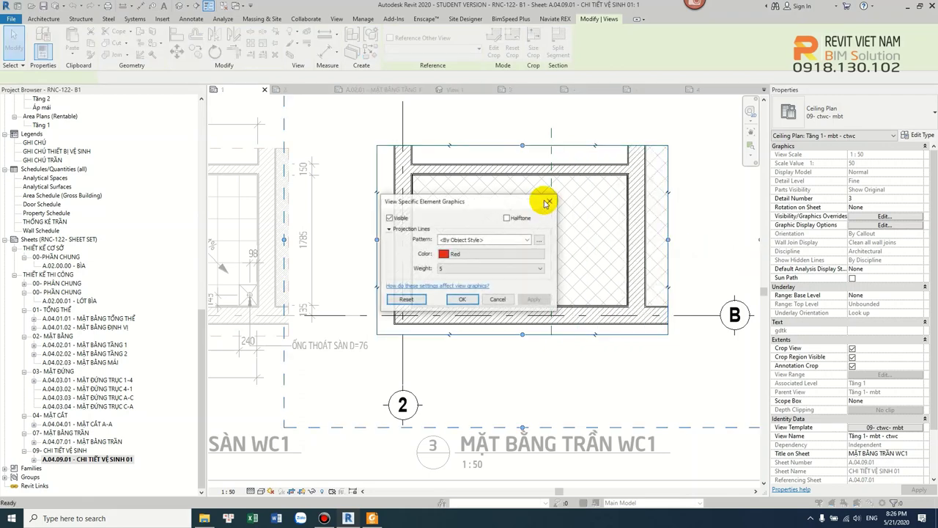
{"action": "left_click", "coordinate": [496, 242]}
{"action": "left_click", "coordinate": [496, 242]}
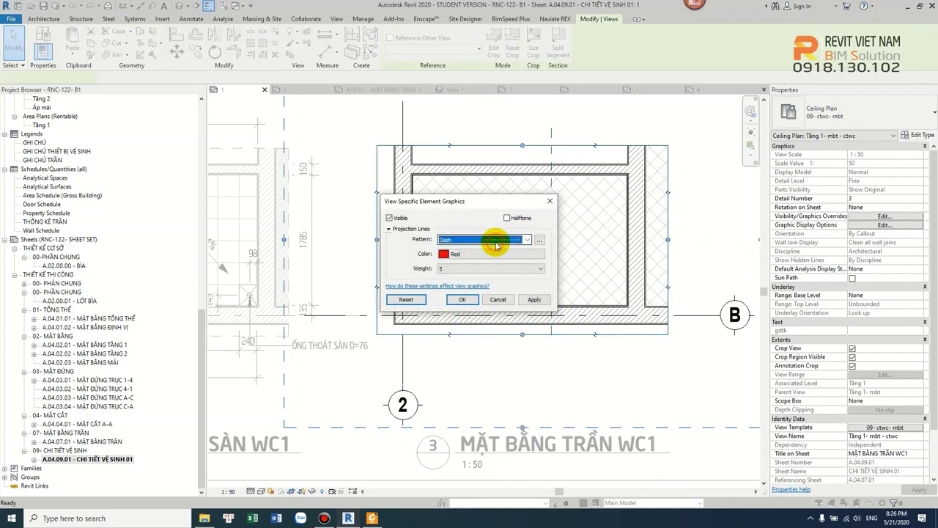
{"action": "left_click", "coordinate": [469, 300]}
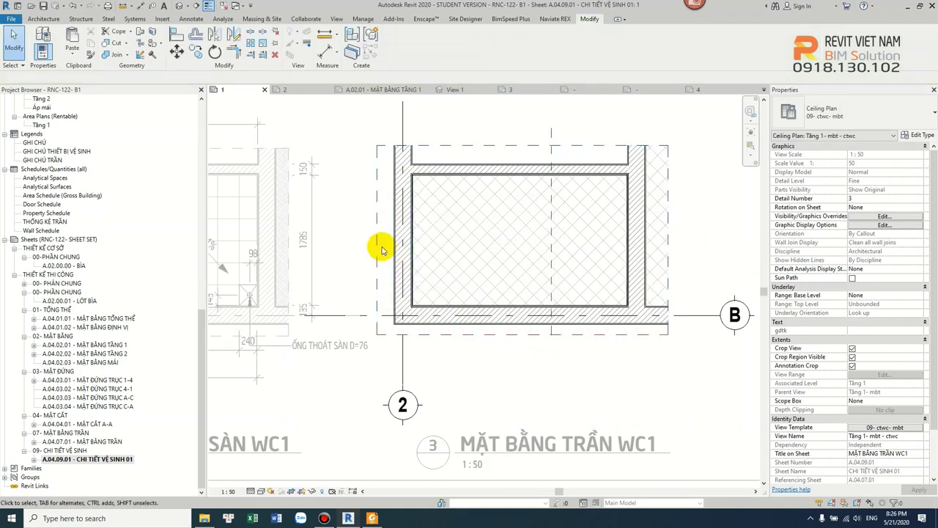
{"action": "left_click_drag", "start_coordinate": [377, 246], "coordinate": [382, 248]}
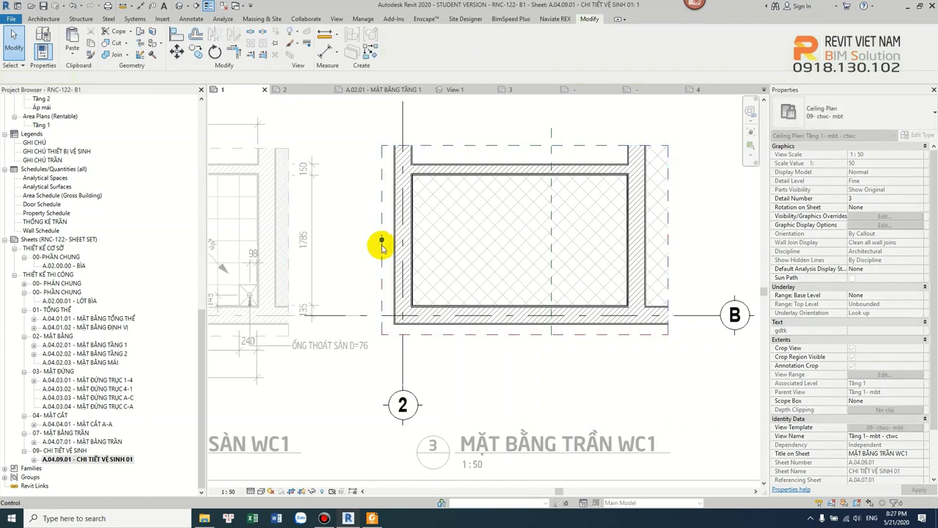
Briefly select grid 2 to check it, then clear the selection.
{"action": "scroll", "coordinate": [561, 286], "scroll_direction": "down", "scroll_amount": 2}
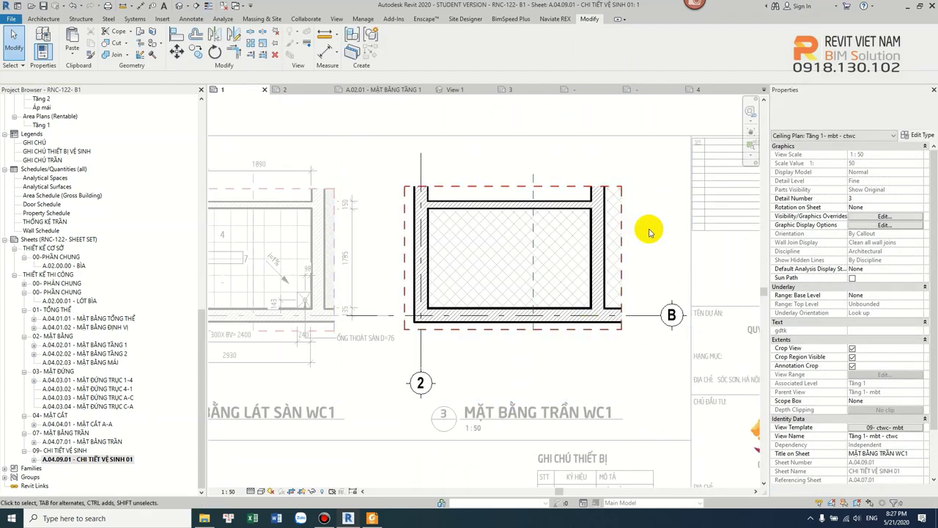
{"action": "scroll", "coordinate": [471, 357], "scroll_direction": "up", "scroll_amount": 2}
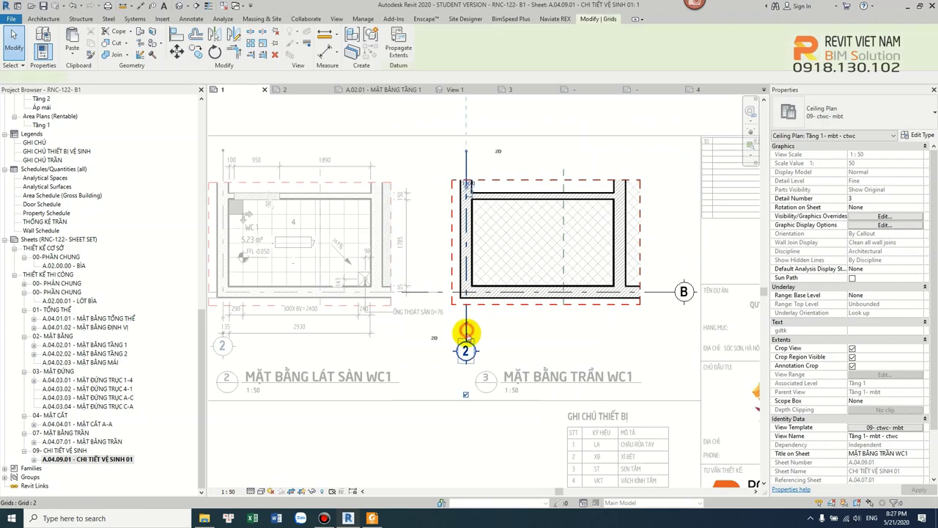
{"action": "left_click", "coordinate": [466, 351]}
{"action": "left_click", "coordinate": [506, 327]}
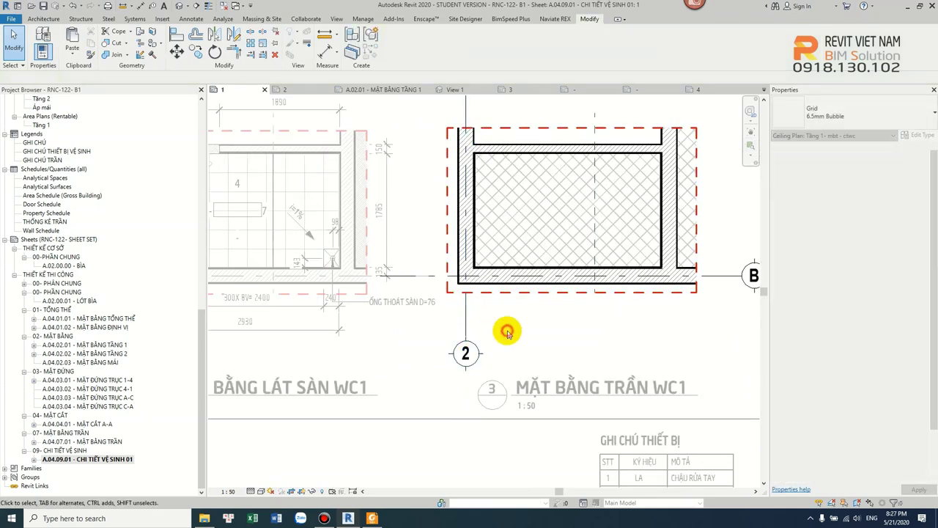
Place a 135 / 2930 / 260 aligned dimension string below the room.
{"action": "key", "text": "i"}
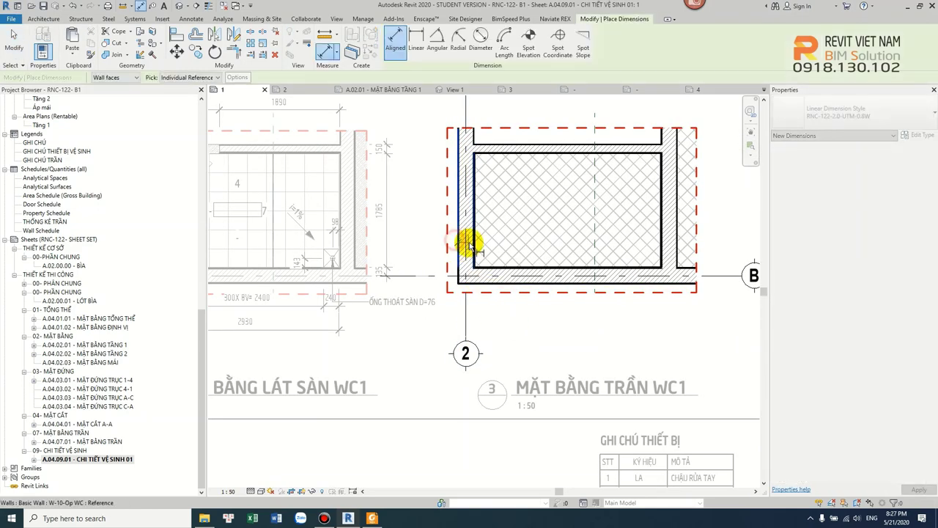
{"action": "scroll", "coordinate": [477, 244], "scroll_direction": "up", "scroll_amount": 1}
{"action": "scroll", "coordinate": [399, 266], "scroll_direction": "up", "scroll_amount": 1}
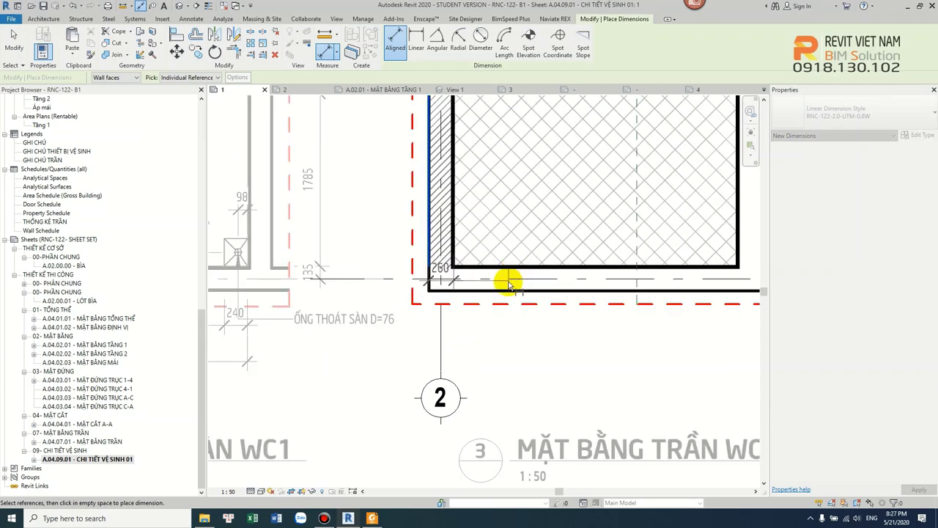
{"action": "scroll", "coordinate": [458, 320], "scroll_direction": "down", "scroll_amount": 2}
{"action": "scroll", "coordinate": [459, 321], "scroll_direction": "up", "scroll_amount": 1}
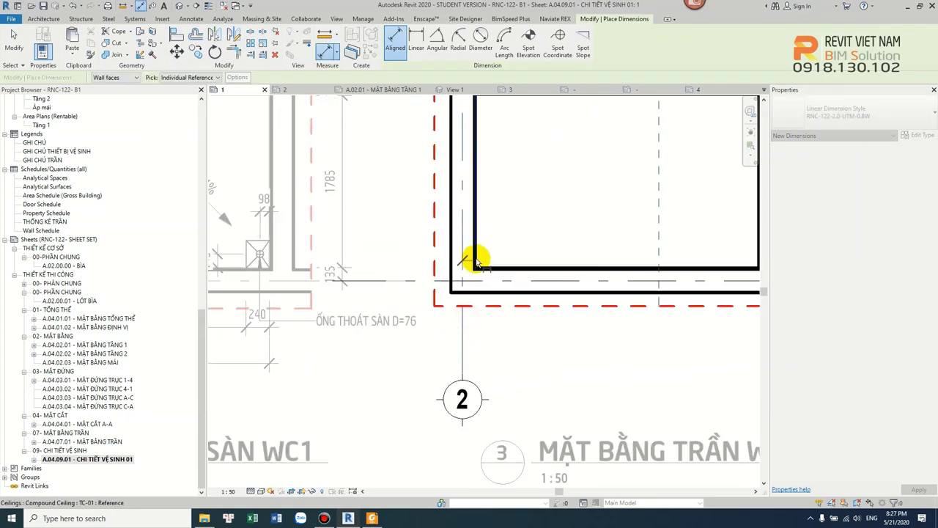
{"action": "middle_click_drag", "start_coordinate": [475, 326], "coordinate": [445, 313]}
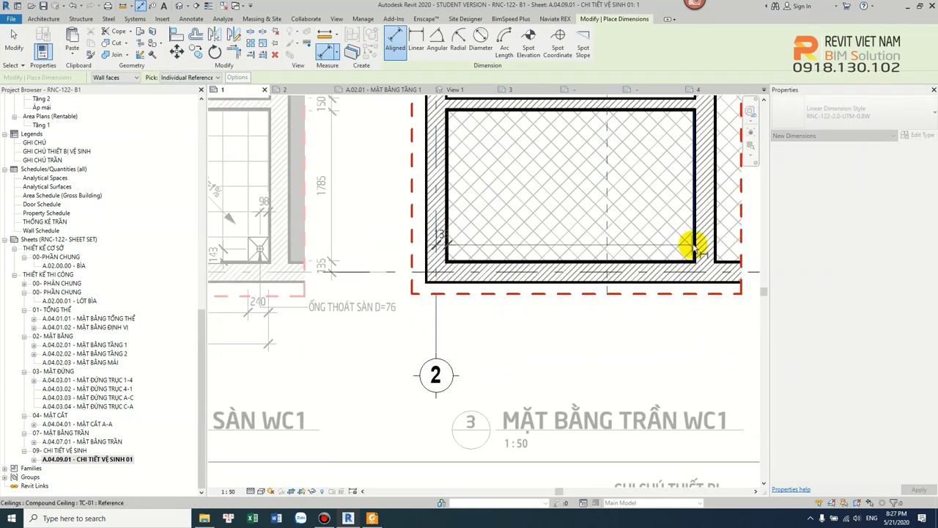
{"action": "left_click", "coordinate": [715, 244]}
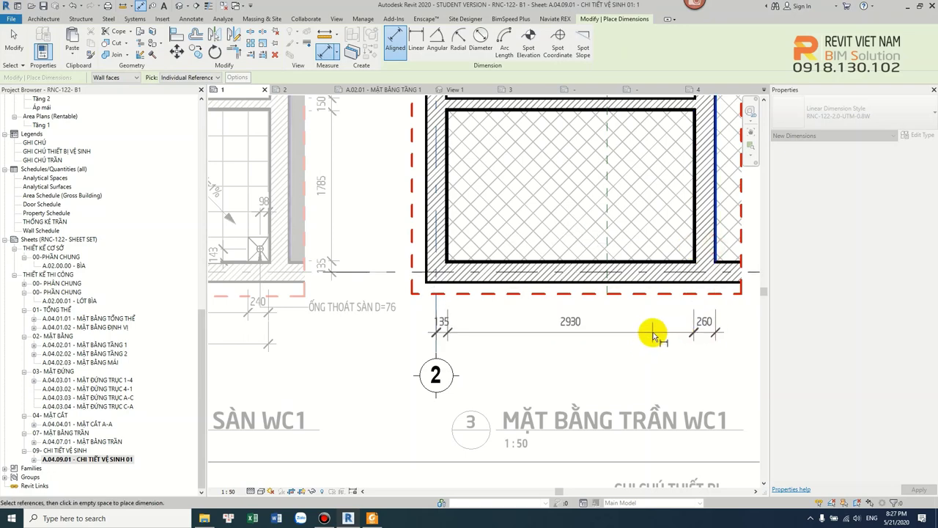
{"action": "left_click", "coordinate": [639, 349]}
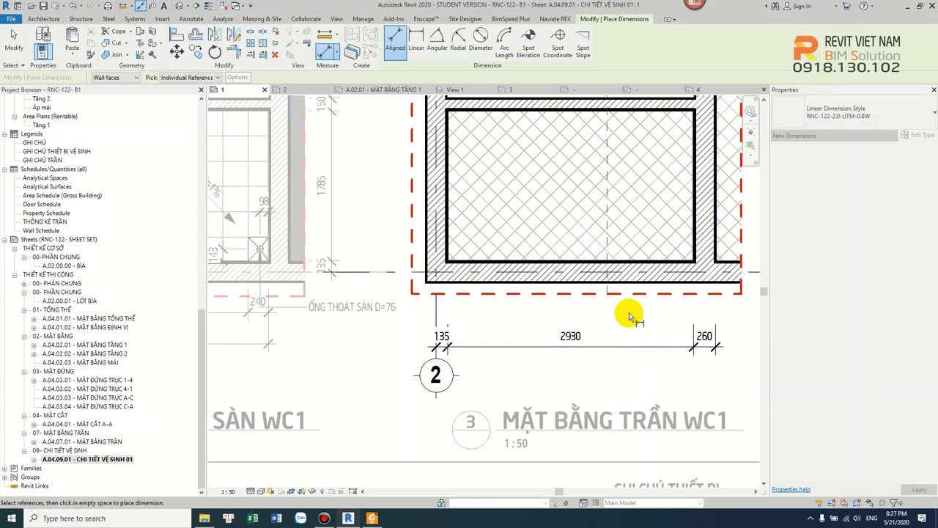
Place the vertical 150 / 1785 / 260 dimension string along the left walls.
{"action": "scroll", "coordinate": [627, 322], "scroll_direction": "down", "scroll_amount": 1}
{"action": "scroll", "coordinate": [579, 345], "scroll_direction": "down", "scroll_amount": 1}
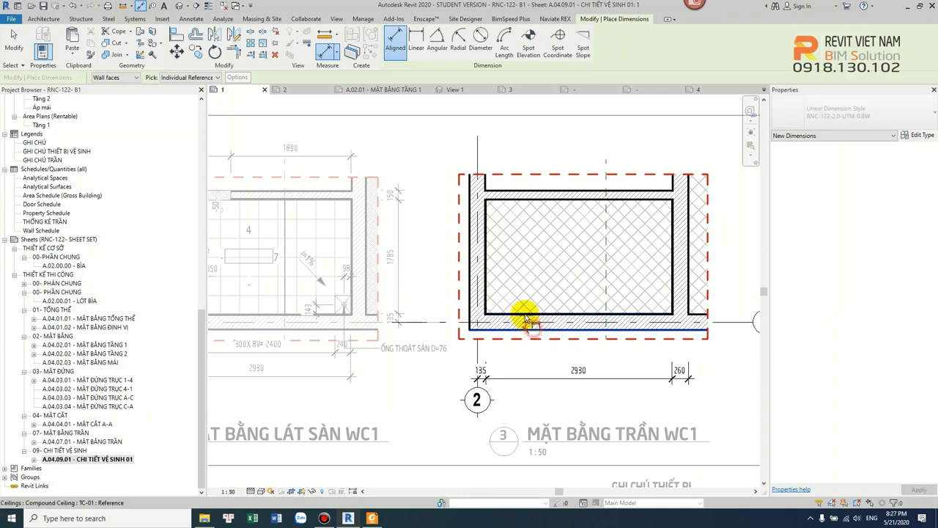
{"action": "left_click", "coordinate": [524, 323]}
{"action": "left_click", "coordinate": [505, 191]}
{"action": "left_click", "coordinate": [436, 236]}
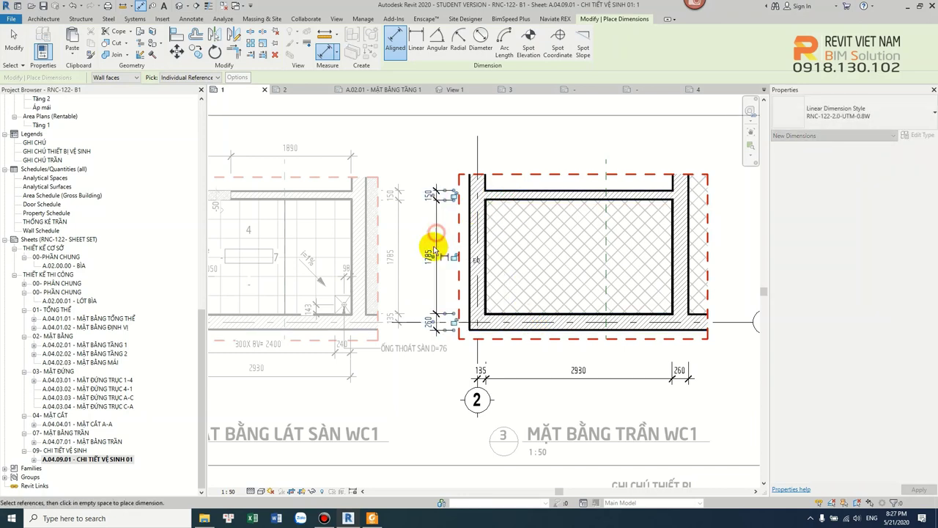
{"action": "scroll", "coordinate": [431, 250], "scroll_direction": "up", "scroll_amount": 2}
{"action": "key", "text": "Escape"}
Bring the whole wall outline into view and pick the bottom wall face for dimensioning.
{"action": "scroll", "coordinate": [425, 269], "scroll_direction": "down", "scroll_amount": 2}
{"action": "middle_click_drag", "start_coordinate": [461, 262], "coordinate": [430, 293]}
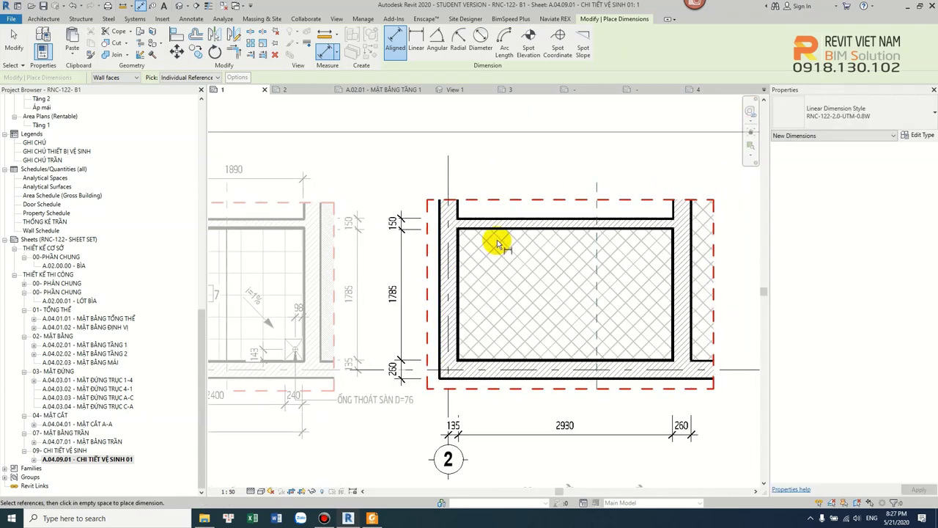
{"action": "middle_click_drag", "start_coordinate": [659, 380], "coordinate": [545, 325]}
{"action": "left_click", "coordinate": [543, 323]}
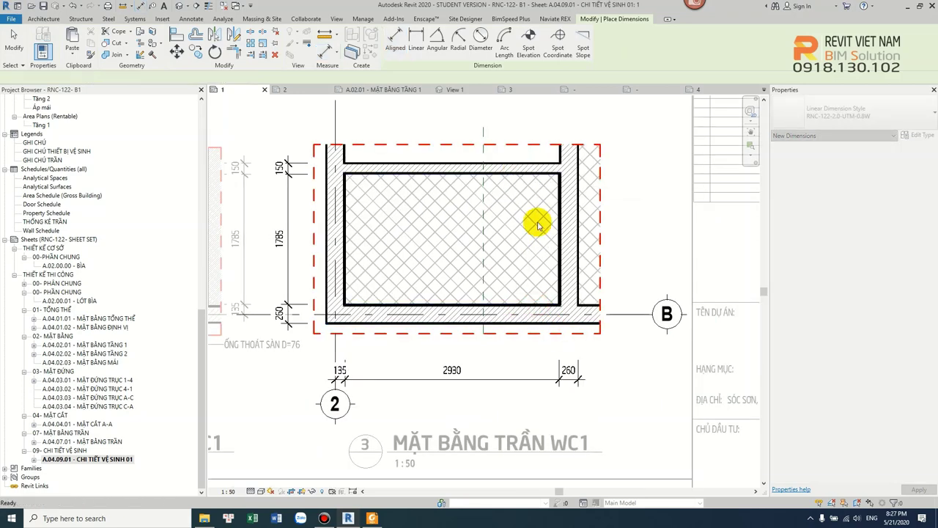
Dismiss the save reminder, end dimensioning and briefly select the WC room.
{"action": "left_click", "coordinate": [532, 296]}
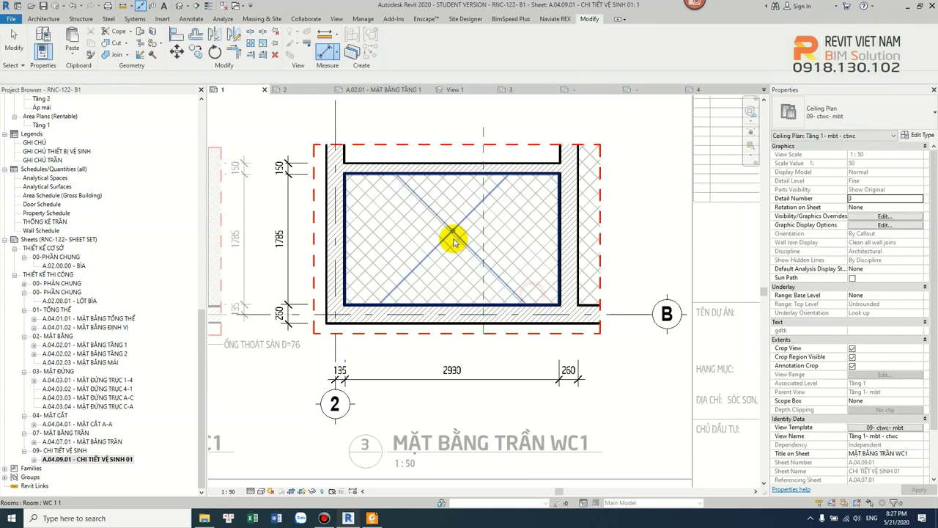
{"action": "key", "text": "Escape"}
{"action": "scroll", "coordinate": [451, 237], "scroll_direction": "up", "scroll_amount": 2}
{"action": "left_click", "coordinate": [450, 229]}
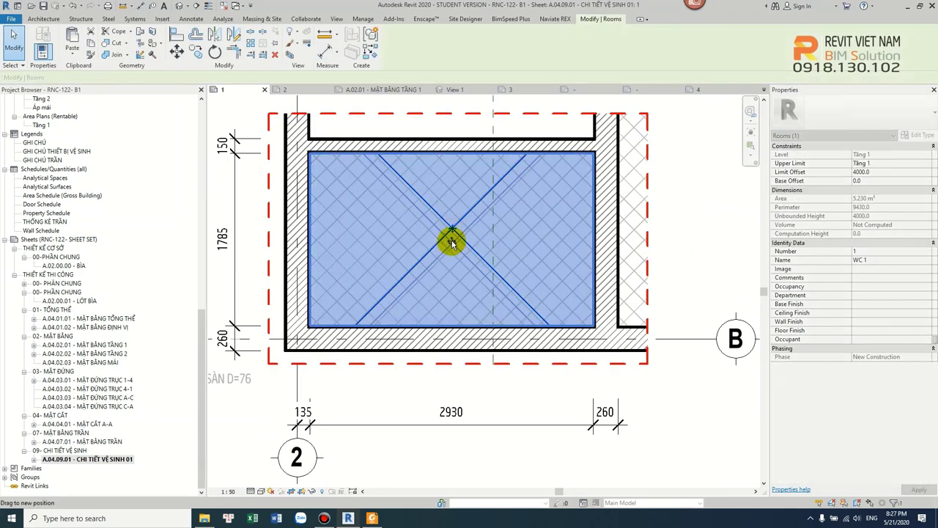
{"action": "key", "text": "Escape"}
Place the WC 1 / 5.23 m² room tag mid-room using RT.
{"action": "key", "text": "r"}
{"action": "key", "text": "t"}
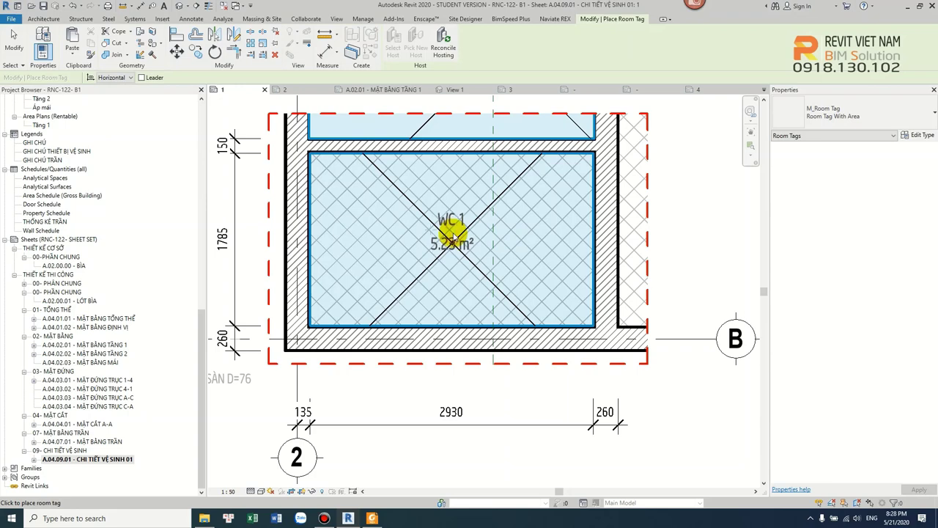
{"action": "left_click", "coordinate": [453, 236]}
{"action": "key", "text": "Escape"}
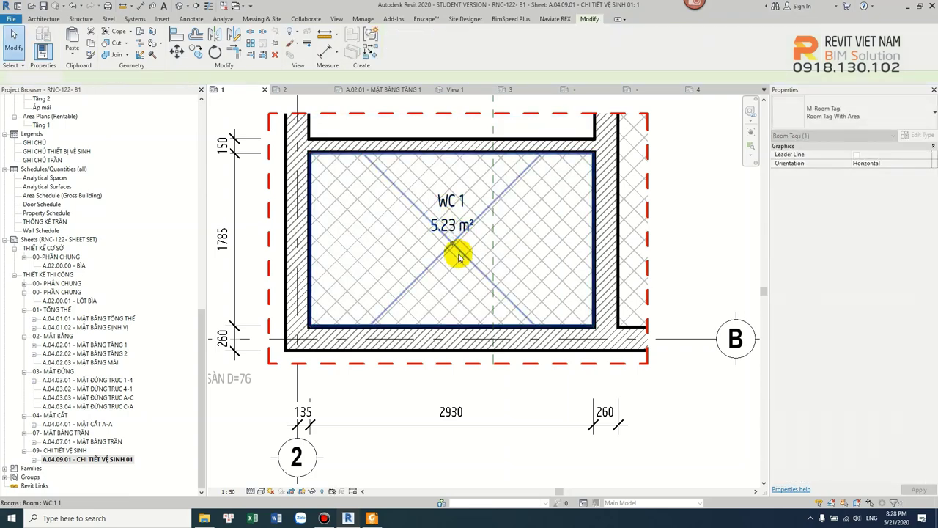
{"action": "key", "text": "Escape"}
Add an FFL +2.350 spot elevation below the room tag using SE.
{"action": "key", "text": "s"}
{"action": "key", "text": "e"}
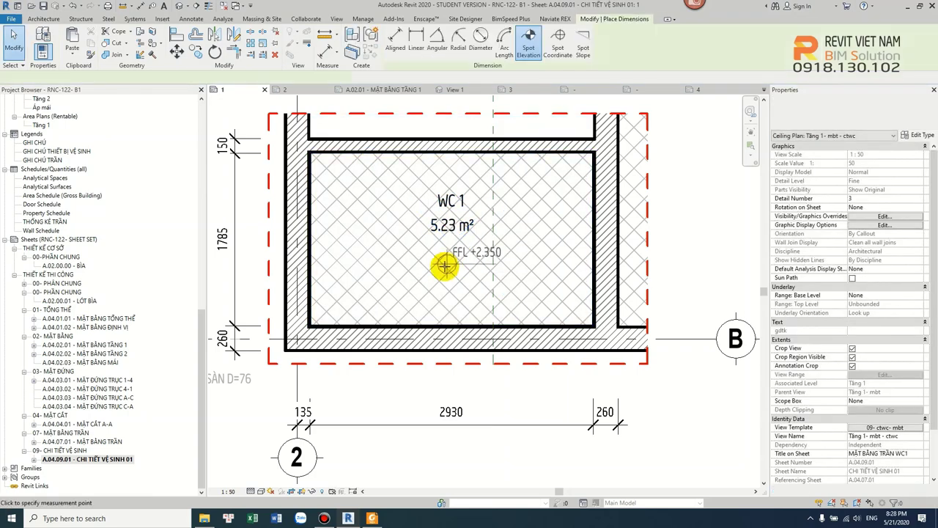
{"action": "left_click", "coordinate": [426, 261]}
{"action": "key", "text": "Escape"}
{"action": "scroll", "coordinate": [447, 242], "scroll_direction": "up", "scroll_amount": 3}
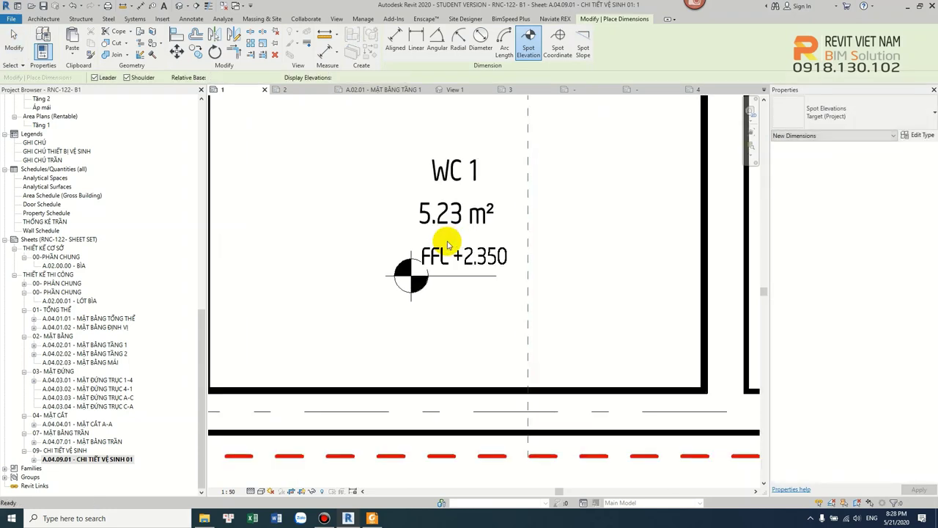
{"action": "scroll", "coordinate": [511, 254], "scroll_direction": "down", "scroll_amount": 3}
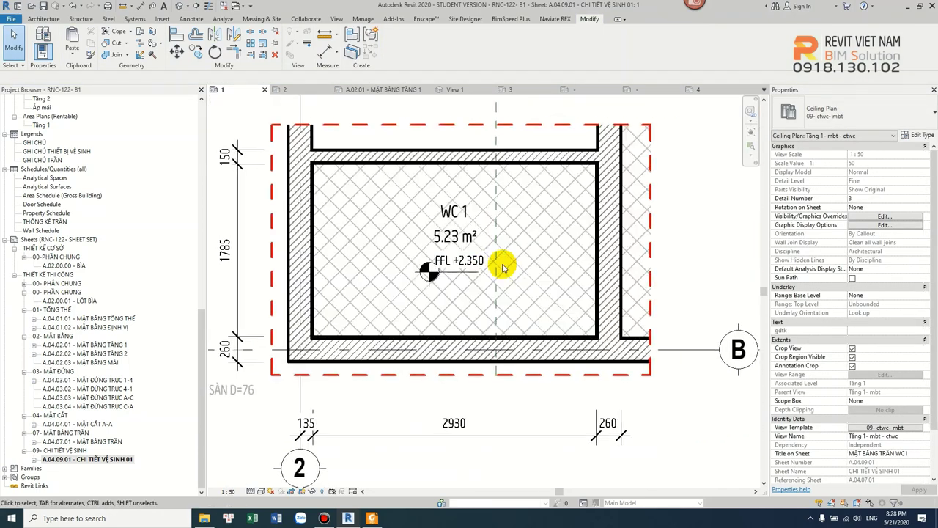
Tag the ceiling by category with TG, then move the TC-01 tag lower, outside the room.
{"action": "key", "text": "t"}
{"action": "key", "text": "g"}
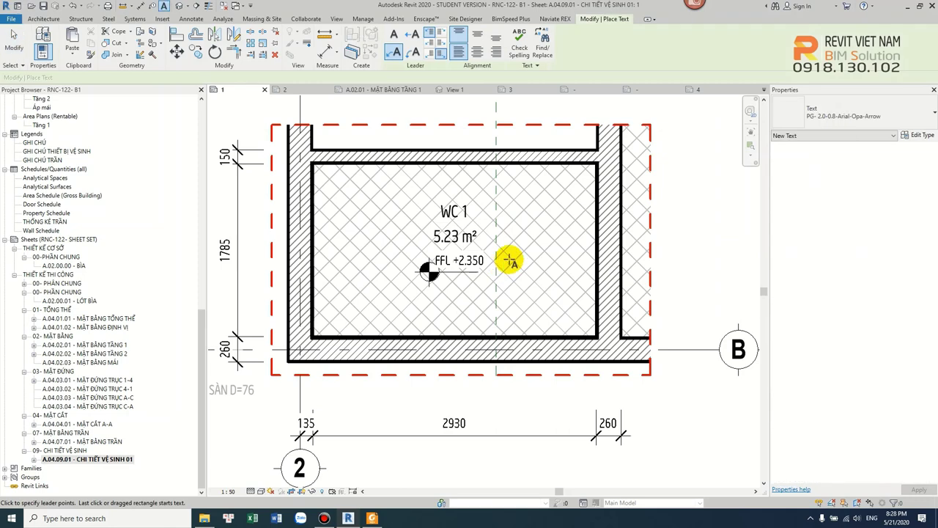
{"action": "scroll", "coordinate": [503, 266], "scroll_direction": "down", "scroll_amount": 2}
{"action": "scroll", "coordinate": [503, 268], "scroll_direction": "up", "scroll_amount": 1}
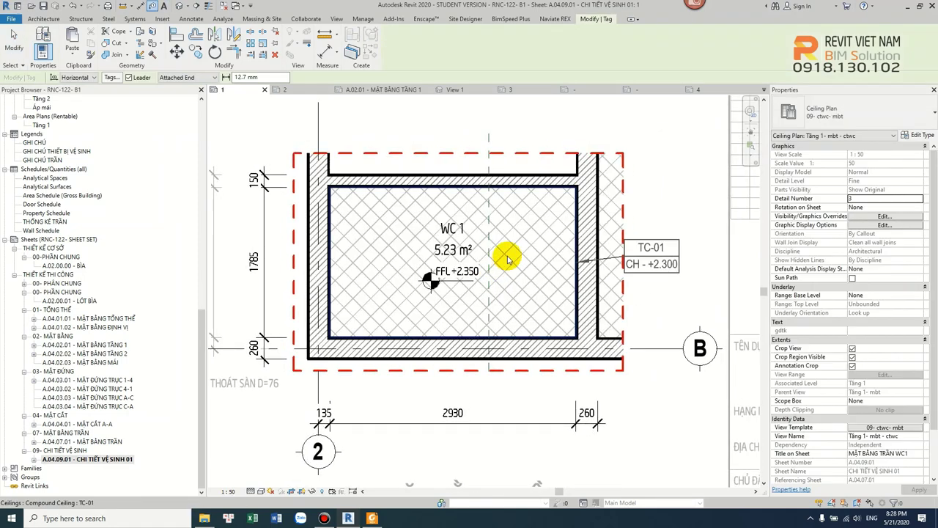
{"action": "left_click", "coordinate": [507, 257]}
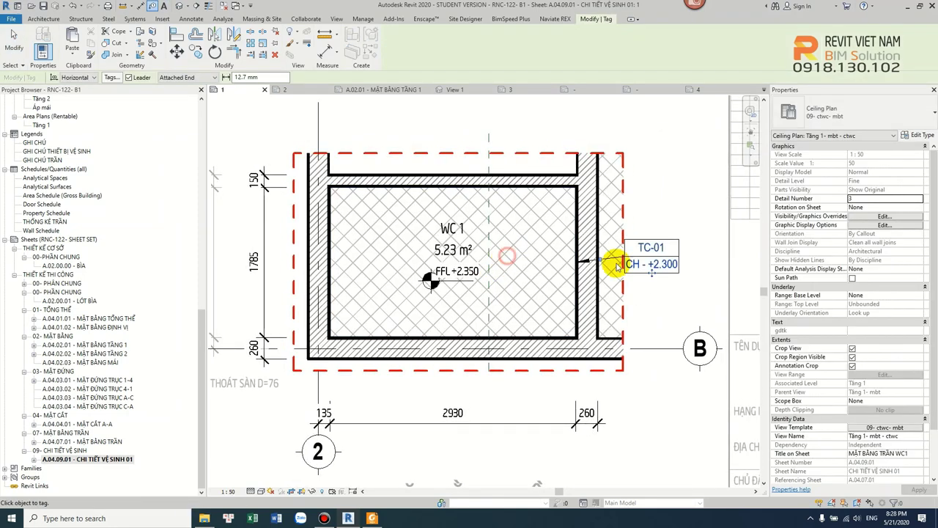
{"action": "key", "text": "Escape"}
{"action": "left_click", "coordinate": [665, 273]}
{"action": "left_click_drag", "start_coordinate": [664, 273], "coordinate": [675, 284]}
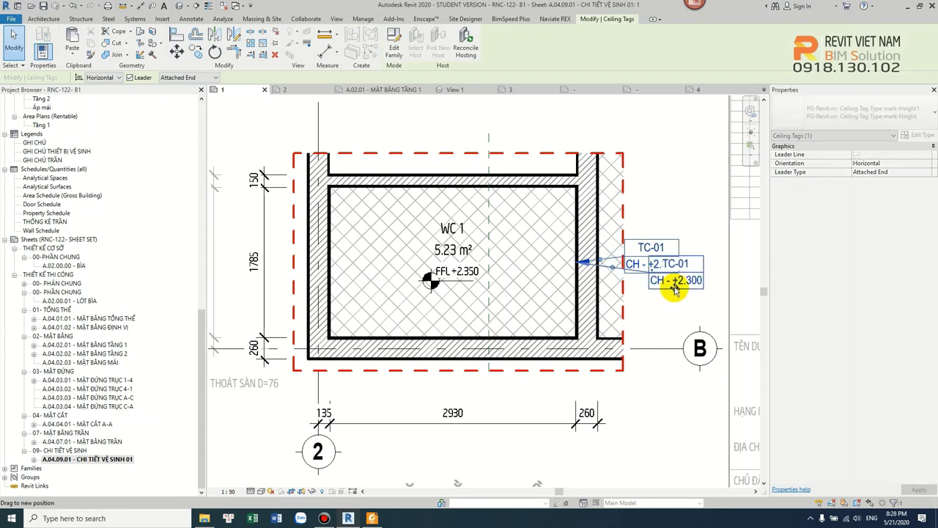
Give the ceiling tag a free-end leader and pull its end into the room near the right wall.
{"action": "scroll", "coordinate": [601, 274], "scroll_direction": "up", "scroll_amount": 1}
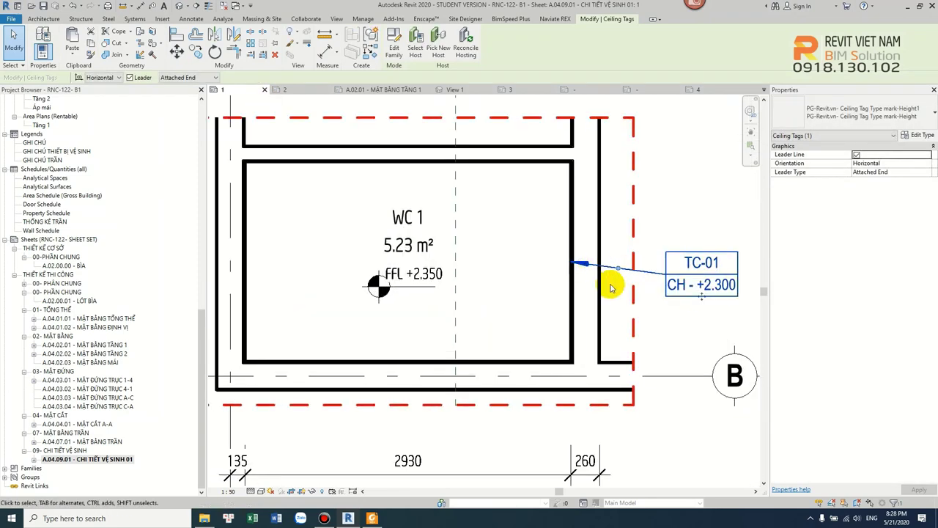
{"action": "scroll", "coordinate": [549, 257], "scroll_direction": "down", "scroll_amount": 2}
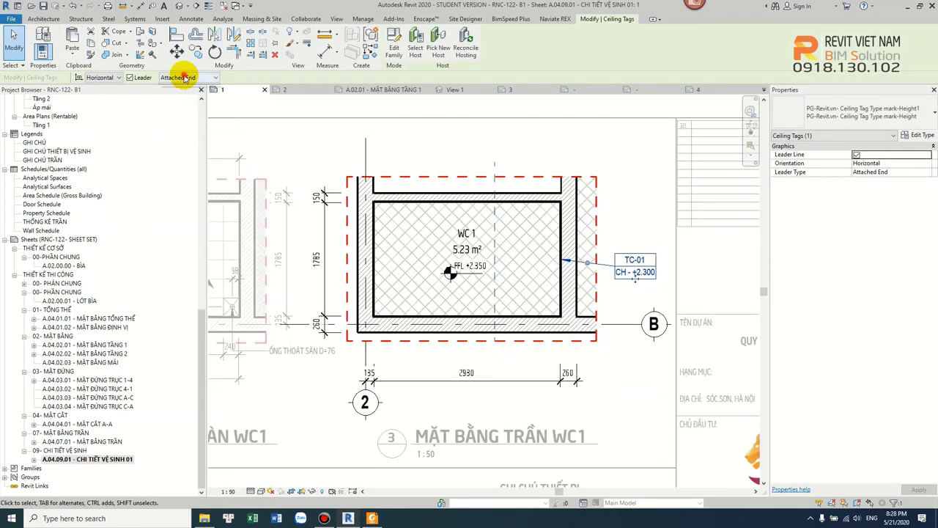
{"action": "left_click", "coordinate": [174, 96]}
{"action": "left_click_drag", "start_coordinate": [561, 260], "coordinate": [516, 266]}
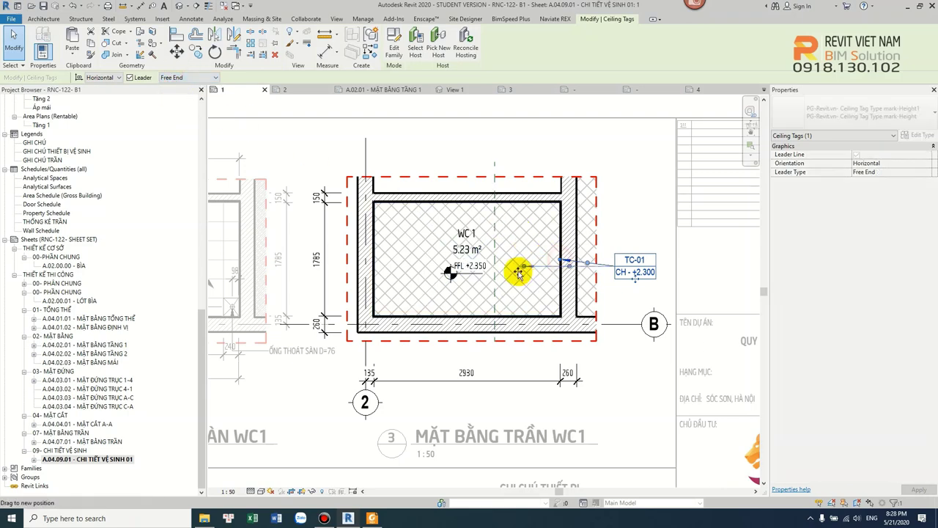
{"action": "key", "text": "Escape"}
{"action": "scroll", "coordinate": [562, 275], "scroll_direction": "up", "scroll_amount": 2}
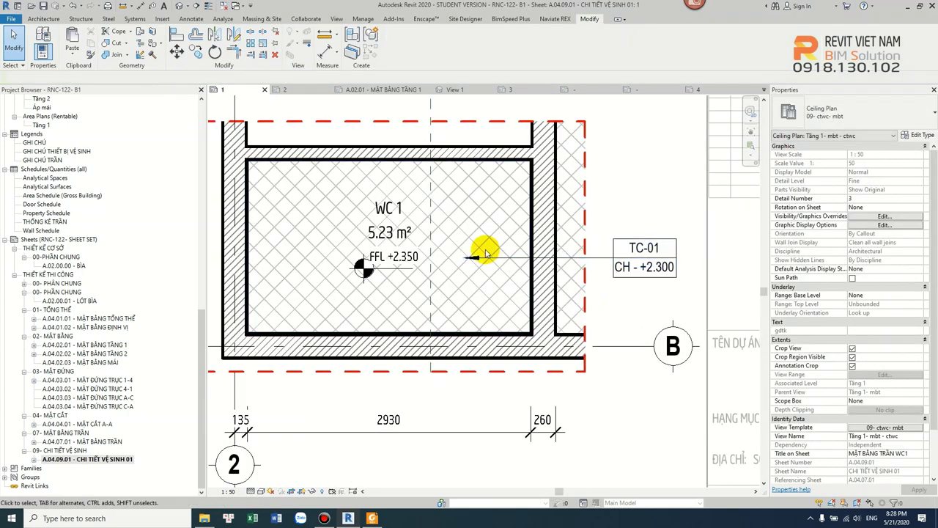
{"action": "left_click", "coordinate": [519, 194]}
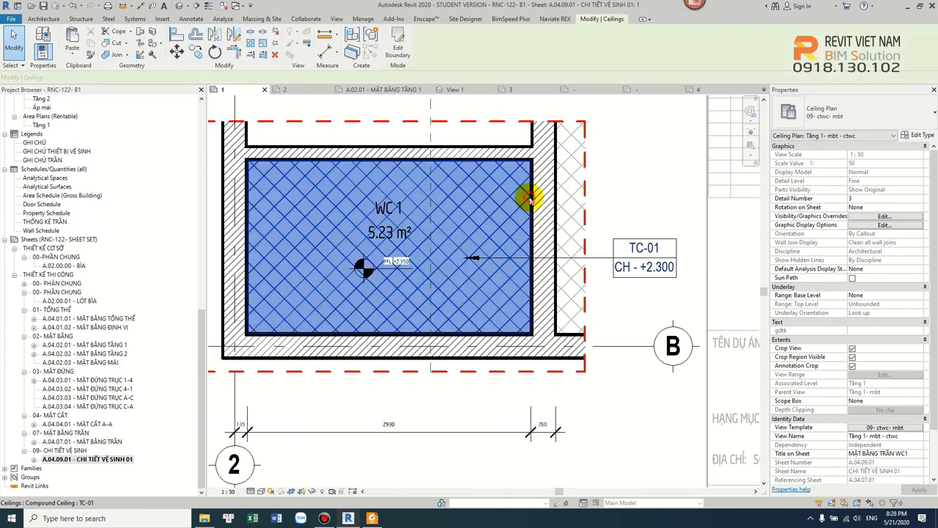
{"action": "left_click", "coordinate": [502, 256]}
{"action": "mouse_move", "coordinate": [544, 225]}
{"action": "left_mouse_down"}
{"action": "mouse_move", "coordinate": [521, 209]}
{"action": "mouse_move", "coordinate": [599, 232]}
{"action": "mouse_move", "coordinate": [569, 239]}
{"action": "left_mouse_up"}
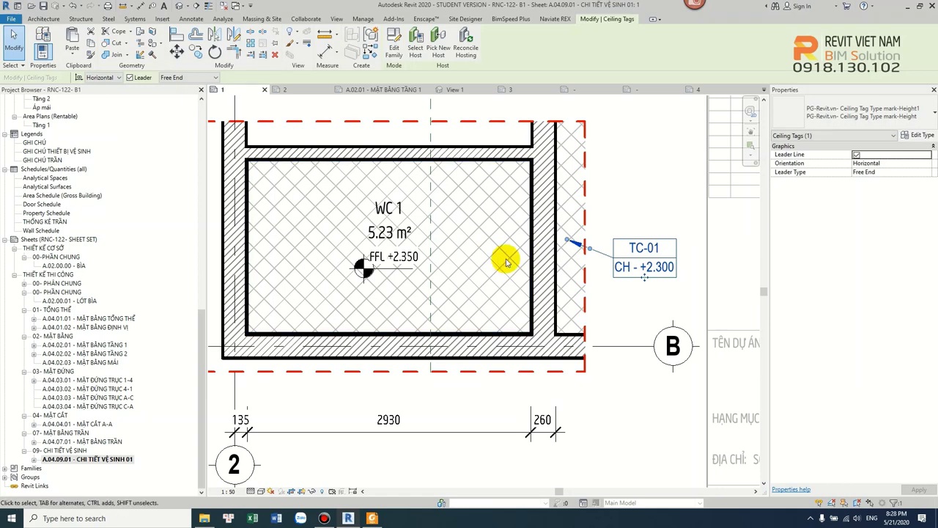
Reattach the leader end, then turn the leader off and move the tag inside WC 1.
{"action": "left_click", "coordinate": [183, 77]}
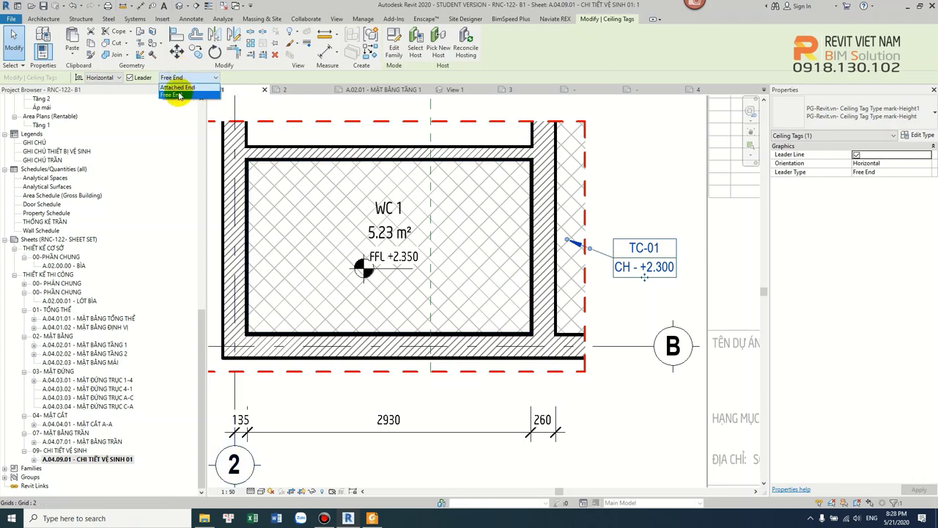
{"action": "left_click", "coordinate": [177, 87]}
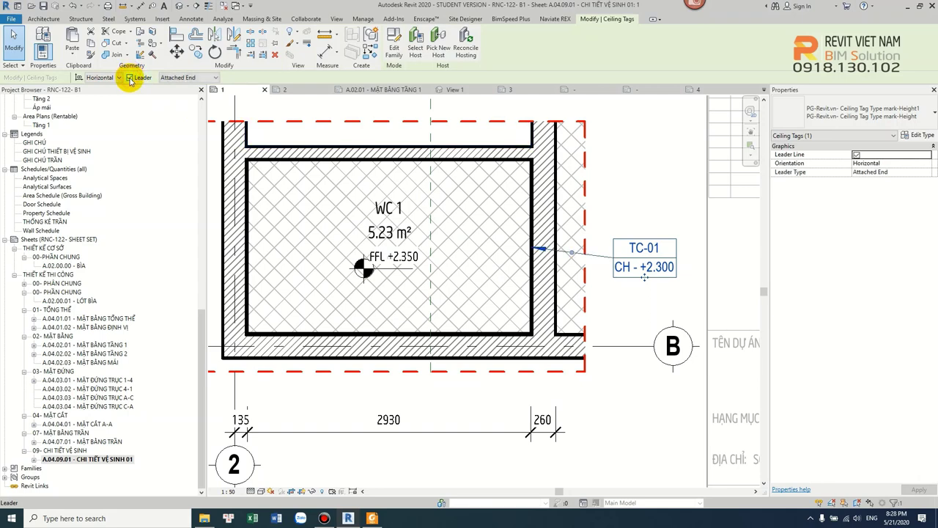
{"action": "left_click", "coordinate": [129, 78]}
{"action": "left_click_drag", "start_coordinate": [644, 282], "coordinate": [485, 290]}
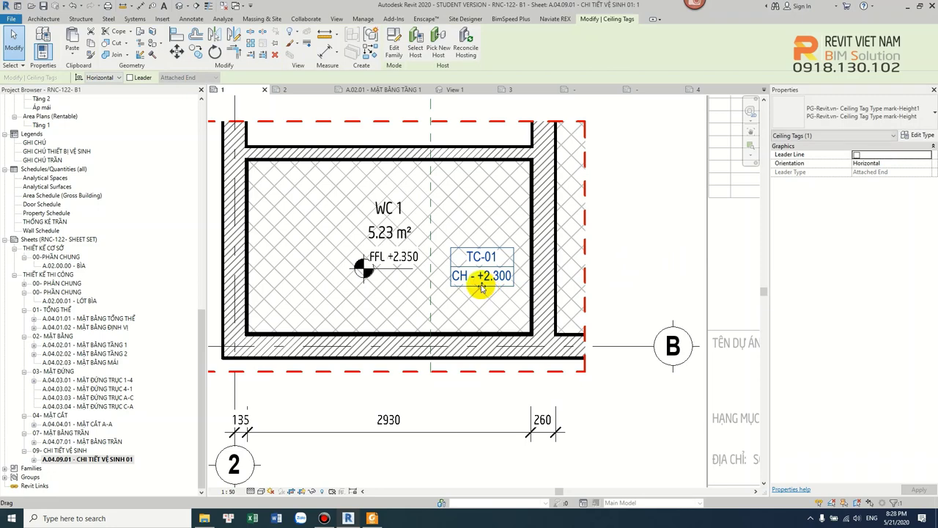
{"action": "left_click", "coordinate": [495, 310]}
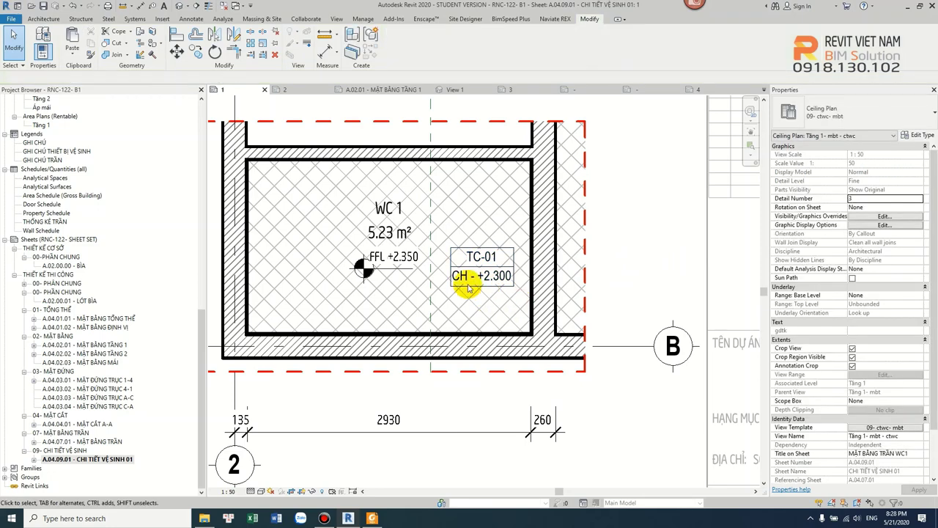
Move the ceiling tag below the FFL spot elevation, then back up into the room.
{"action": "left_click", "coordinate": [486, 168]}
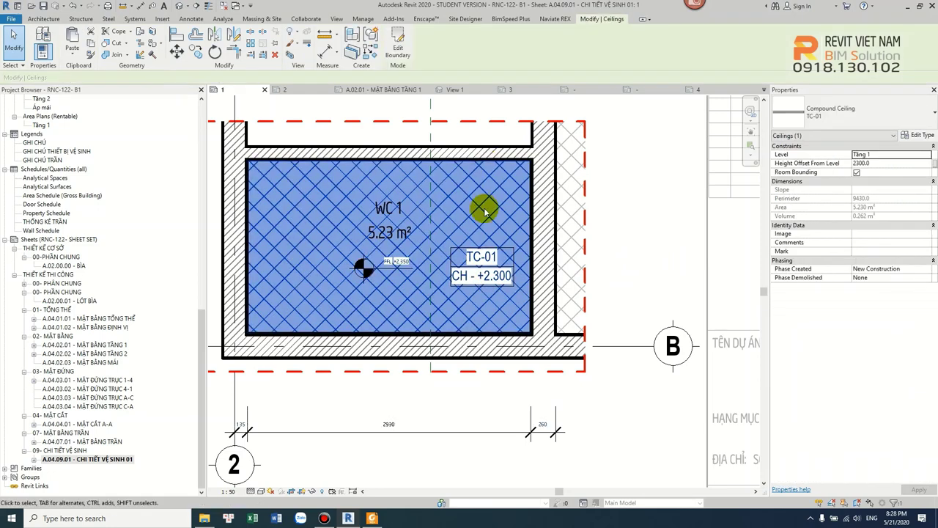
{"action": "left_click", "coordinate": [492, 277]}
{"action": "key", "text": "Escape"}
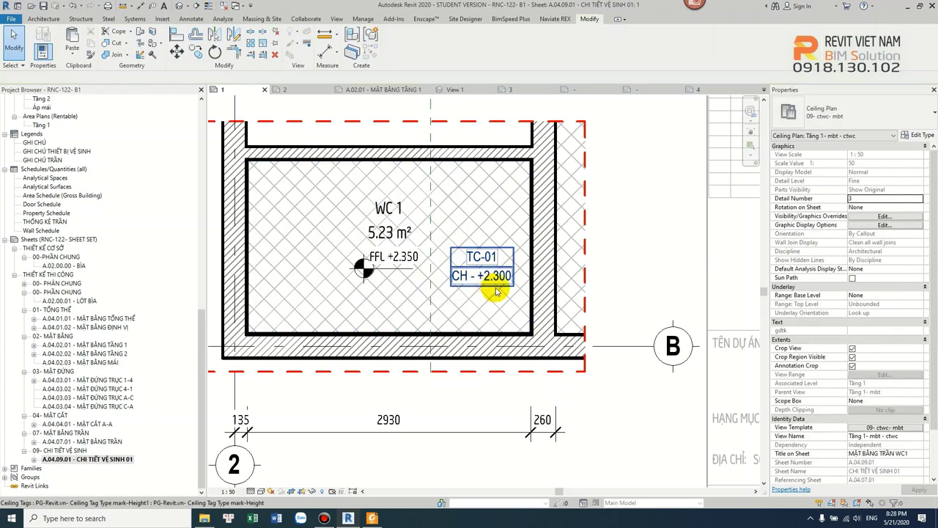
{"action": "left_click_drag", "start_coordinate": [484, 286], "coordinate": [386, 317]}
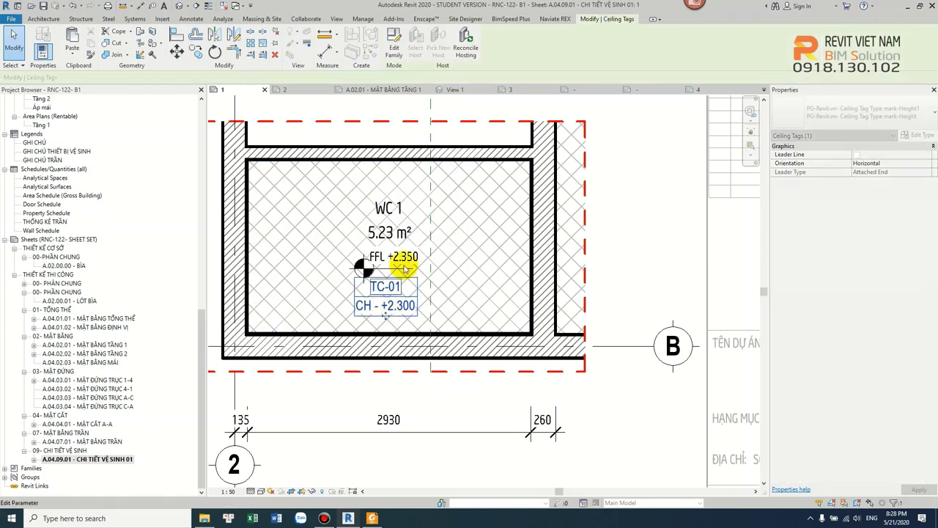
{"action": "left_click_drag", "start_coordinate": [386, 316], "coordinate": [386, 288]}
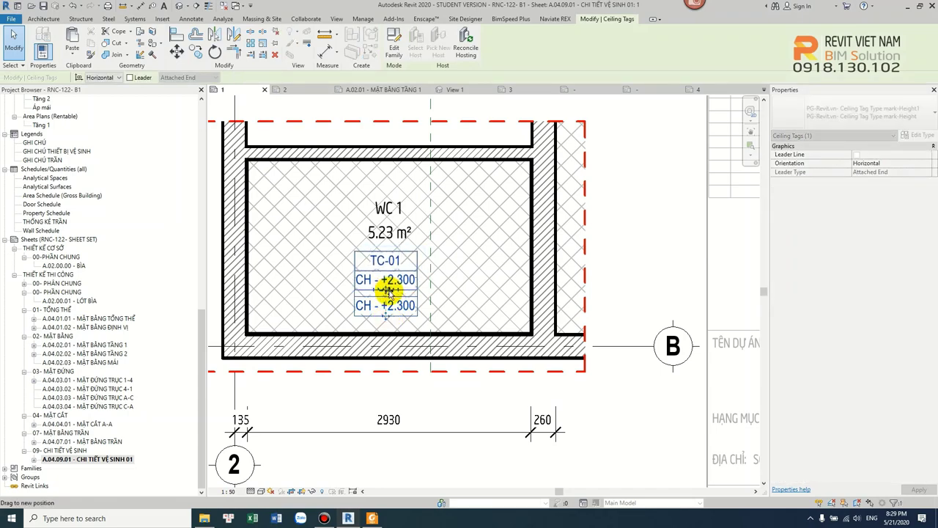
{"action": "left_click_drag", "start_coordinate": [388, 291], "coordinate": [388, 288]}
{"action": "scroll", "coordinate": [389, 288], "scroll_direction": "up", "scroll_amount": 3}
{"action": "scroll", "coordinate": [460, 251], "scroll_direction": "down", "scroll_amount": 2}
{"action": "key", "text": "Escape"}
Fine-tune the ceiling tag so it sits just below the WC 1 room tag.
{"action": "scroll", "coordinate": [389, 269], "scroll_direction": "down", "scroll_amount": 2}
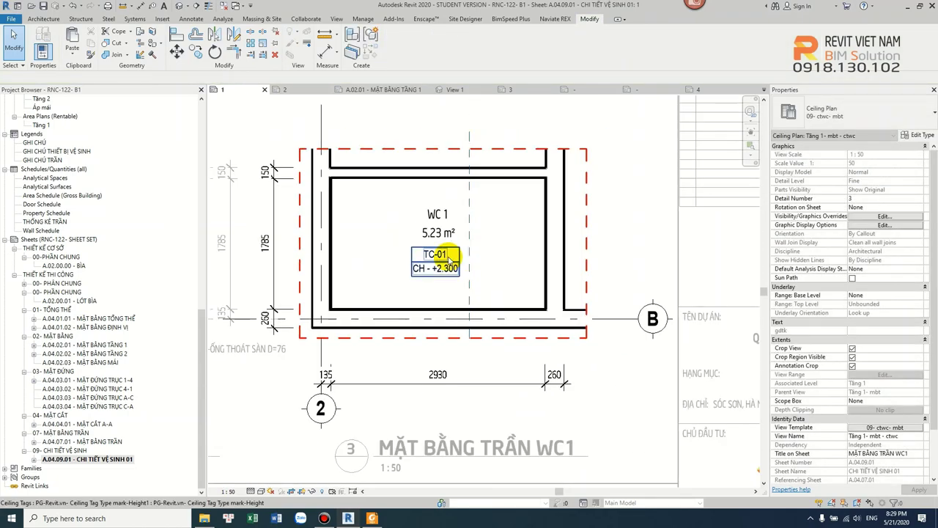
{"action": "scroll", "coordinate": [452, 277], "scroll_direction": "up", "scroll_amount": 3}
{"action": "scroll", "coordinate": [453, 277], "scroll_direction": "up", "scroll_amount": 1}
{"action": "left_click_drag", "start_coordinate": [431, 279], "coordinate": [457, 247]}
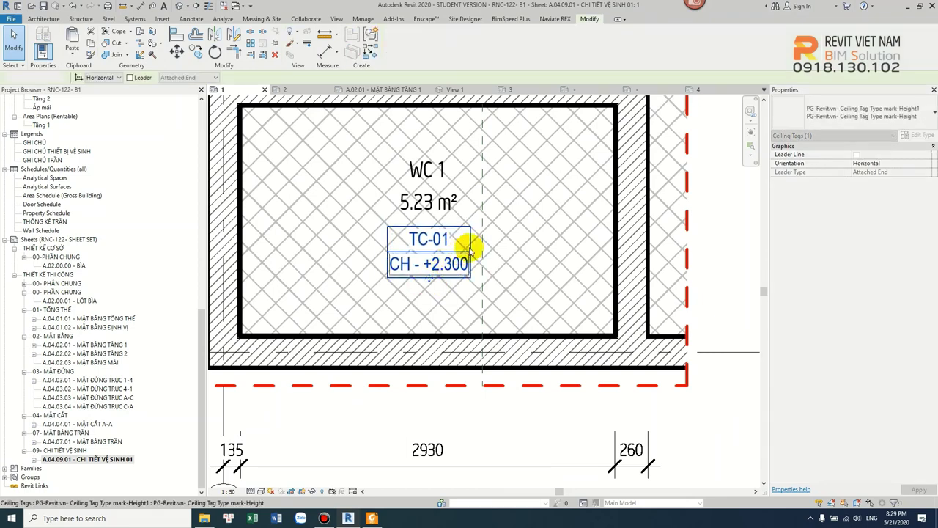
{"action": "key", "text": "Escape"}
{"action": "left_click_drag", "start_coordinate": [436, 280], "coordinate": [436, 277]}
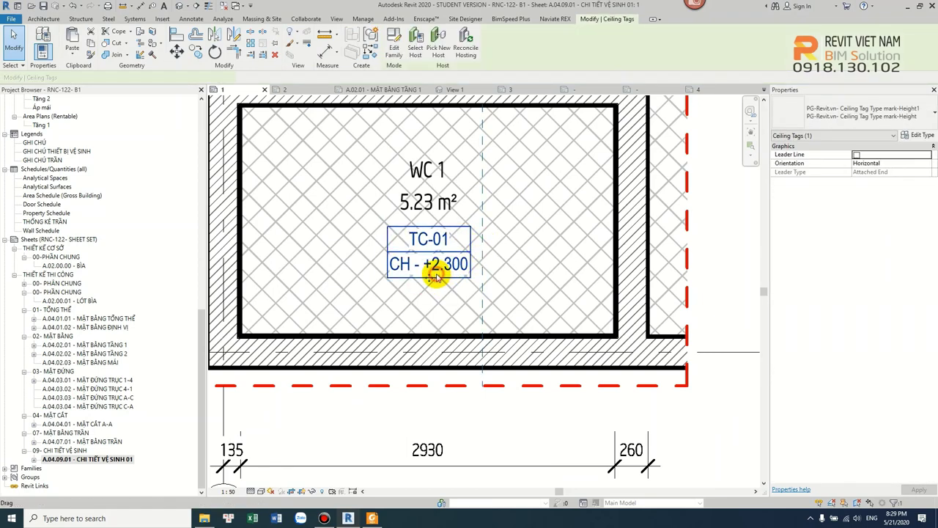
{"action": "left_click", "coordinate": [528, 266]}
{"action": "scroll", "coordinate": [522, 267], "scroll_direction": "down", "scroll_amount": 1}
{"action": "scroll", "coordinate": [506, 271], "scroll_direction": "down", "scroll_amount": 1}
{"action": "left_click", "coordinate": [442, 220]}
{"action": "scroll", "coordinate": [469, 228], "scroll_direction": "up", "scroll_amount": 1}
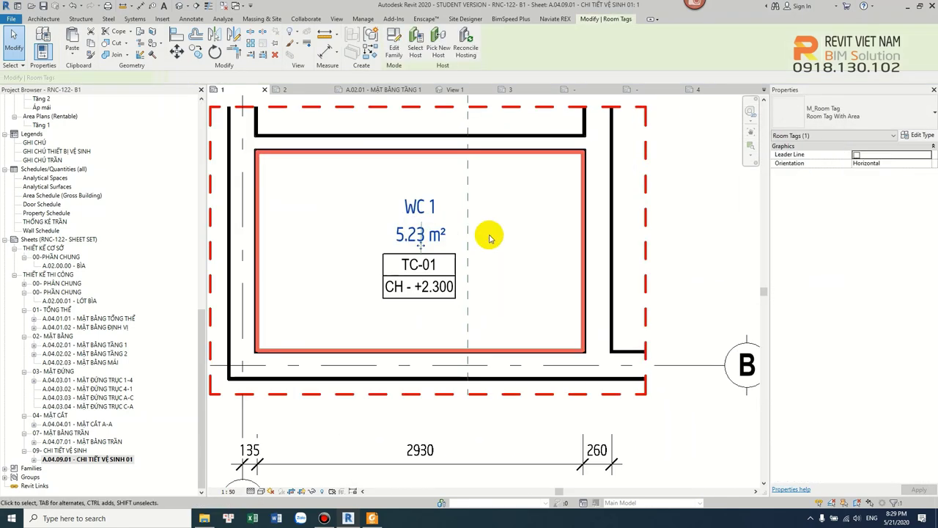
{"action": "scroll", "coordinate": [480, 293], "scroll_direction": "up", "scroll_amount": 1}
{"action": "key", "text": "Escape"}
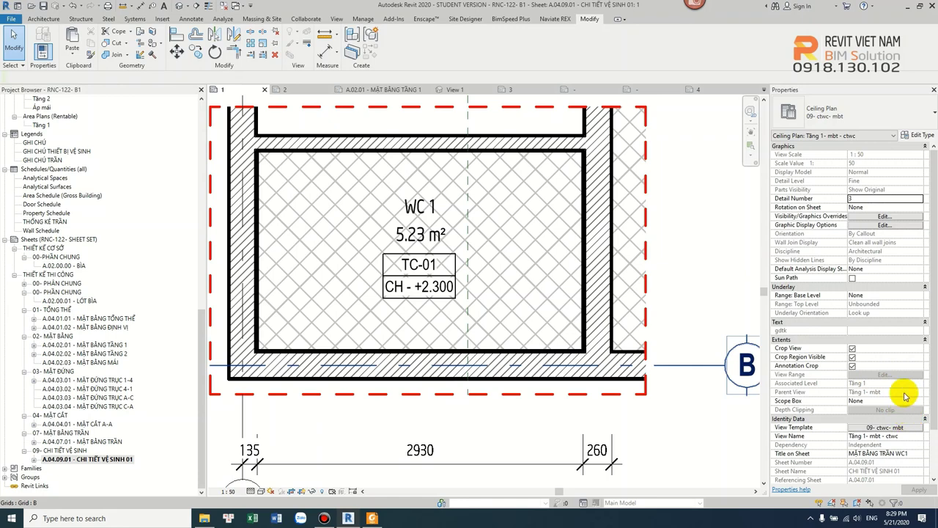
Set the plan's Underlay Range base level to Tầng 1 in Properties.
{"action": "left_click", "coordinate": [917, 295]}
{"action": "left_click", "coordinate": [919, 294]}
{"action": "left_click", "coordinate": [858, 312]}
{"action": "scroll", "coordinate": [464, 199], "scroll_direction": "up", "scroll_amount": 1}
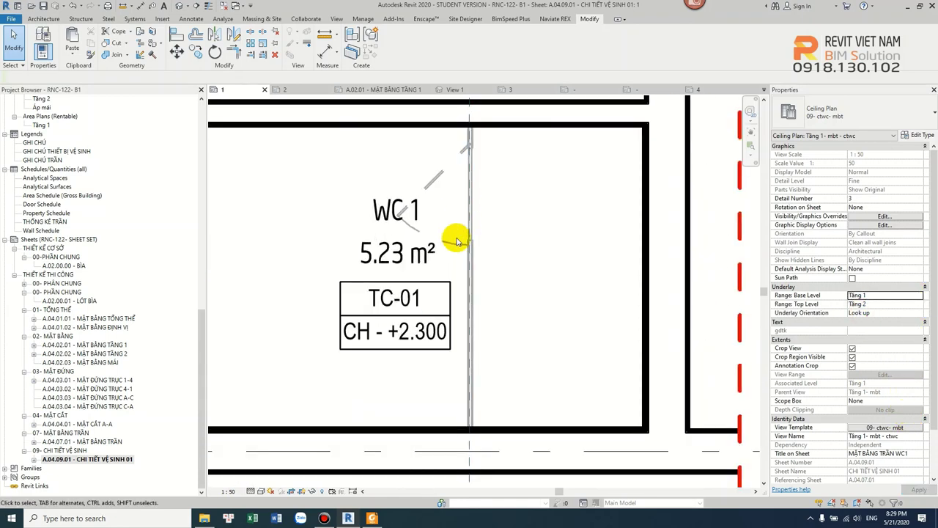
{"action": "scroll", "coordinate": [456, 242], "scroll_direction": "down", "scroll_amount": 2}
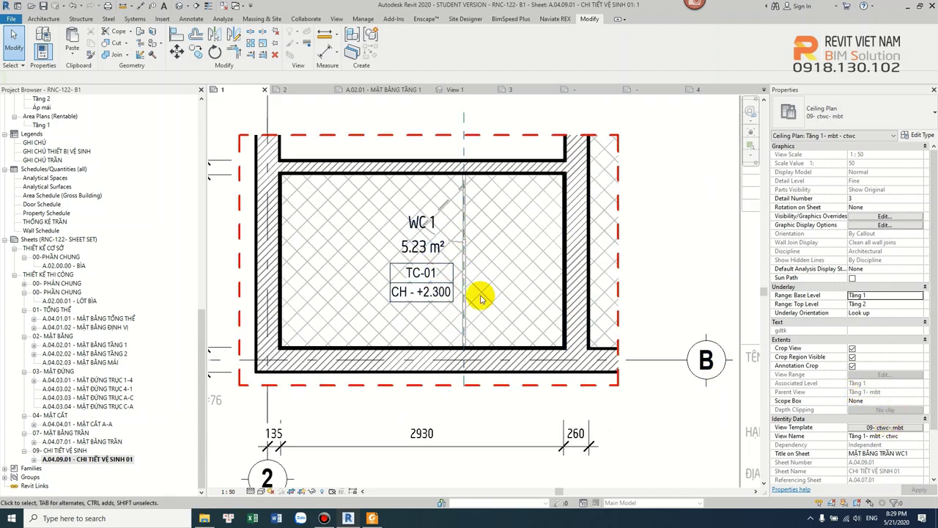
{"action": "left_click", "coordinate": [887, 427]}
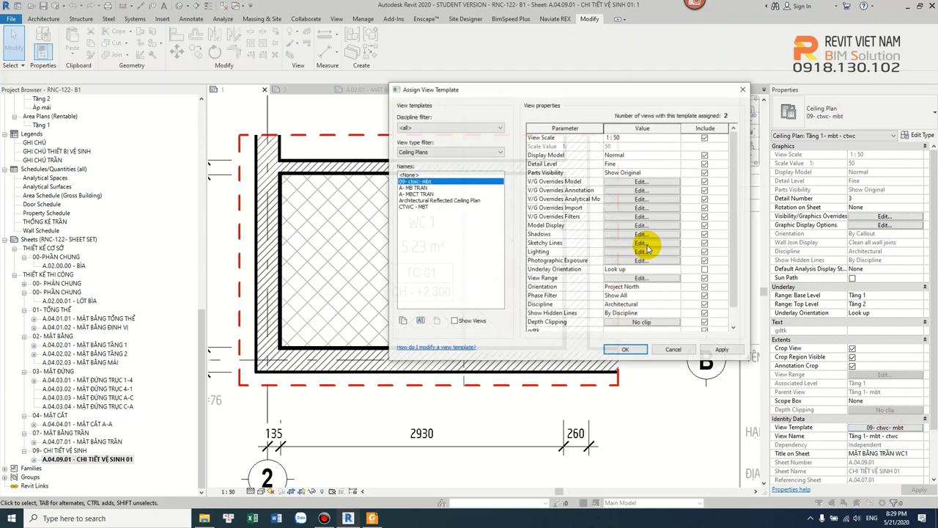
Tick Plumbing Fixtures in the 09- ctwc- mbt template's model overrides so the basin and toilet show.
{"action": "left_click", "coordinate": [650, 180]}
{"action": "left_click", "coordinate": [533, 213]}
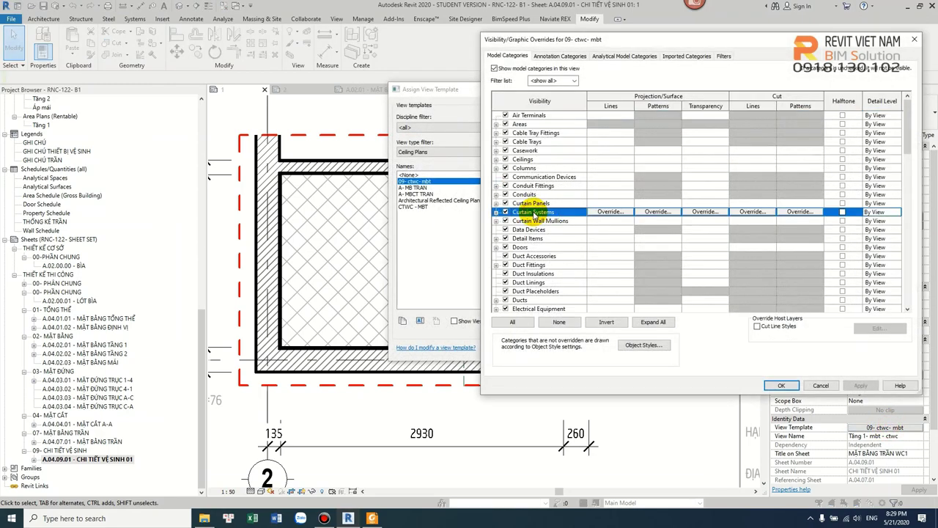
{"action": "scroll", "coordinate": [533, 227], "scroll_direction": "down", "scroll_amount": 4}
{"action": "scroll", "coordinate": [533, 256], "scroll_direction": "down", "scroll_amount": 4}
{"action": "scroll", "coordinate": [546, 293], "scroll_direction": "down", "scroll_amount": 3}
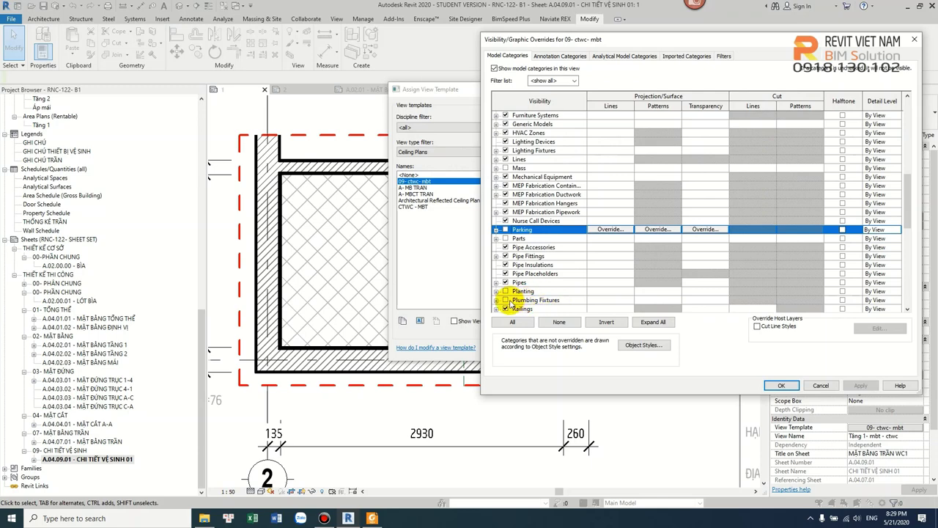
{"action": "left_click", "coordinate": [517, 300]}
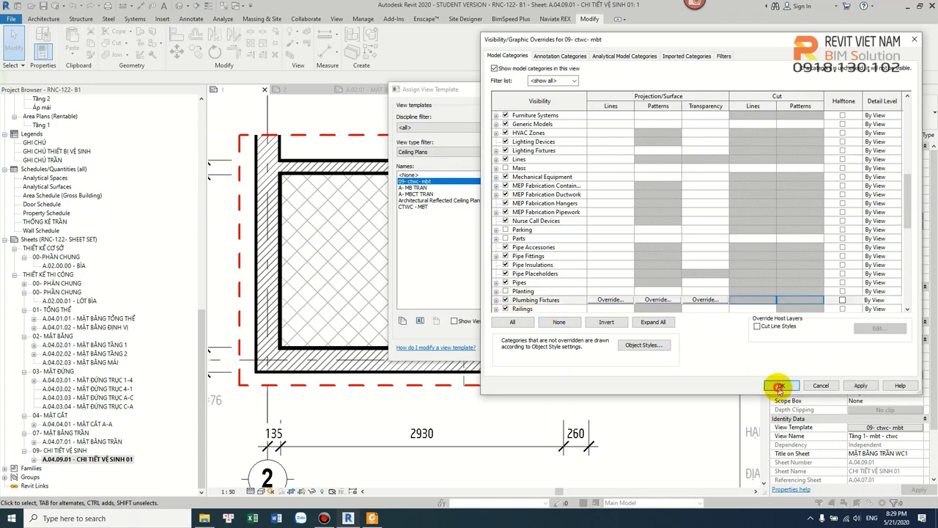
{"action": "left_click", "coordinate": [781, 386]}
{"action": "left_click", "coordinate": [632, 351]}
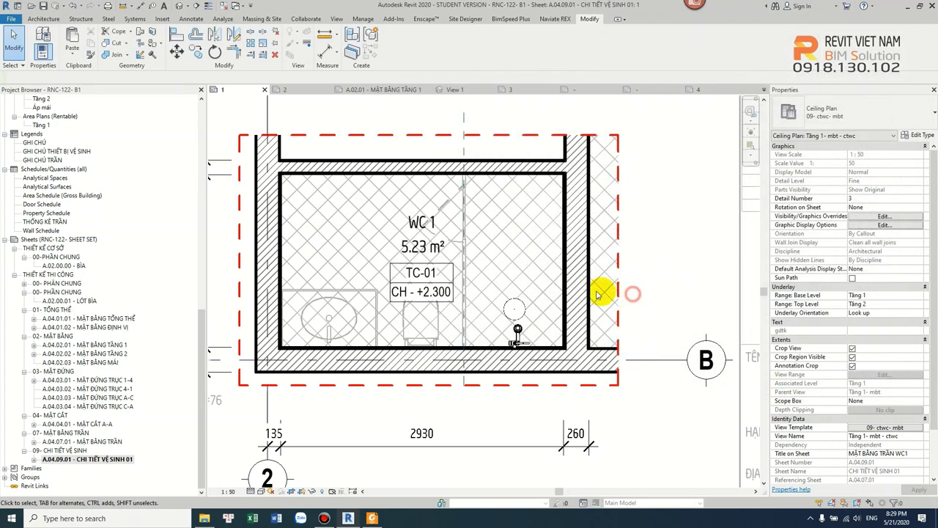
{"action": "scroll", "coordinate": [513, 271], "scroll_direction": "up", "scroll_amount": 2}
{"action": "scroll", "coordinate": [505, 266], "scroll_direction": "down", "scroll_amount": 2}
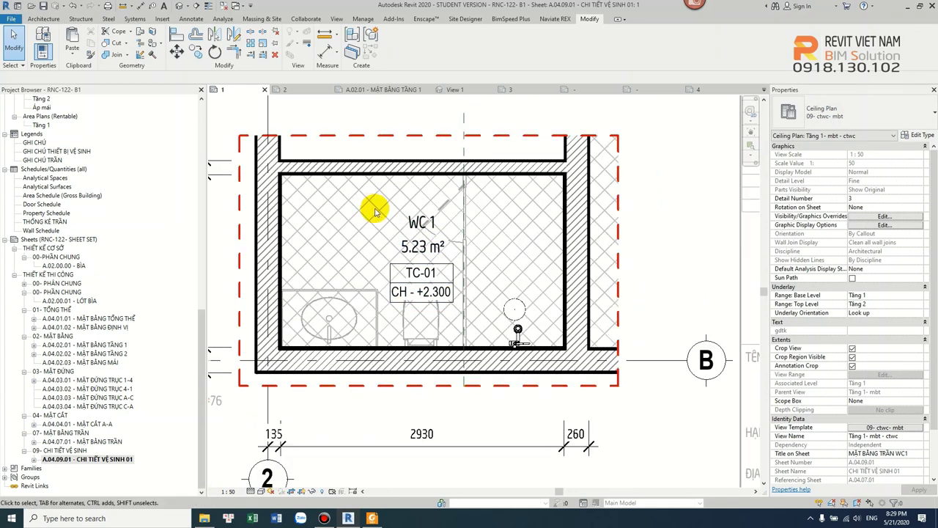
Place a DEN DOWN LIGHT 60W component in WC 1, left of the 5.23 m² label.
{"action": "key", "text": "c"}
{"action": "key", "text": "m"}
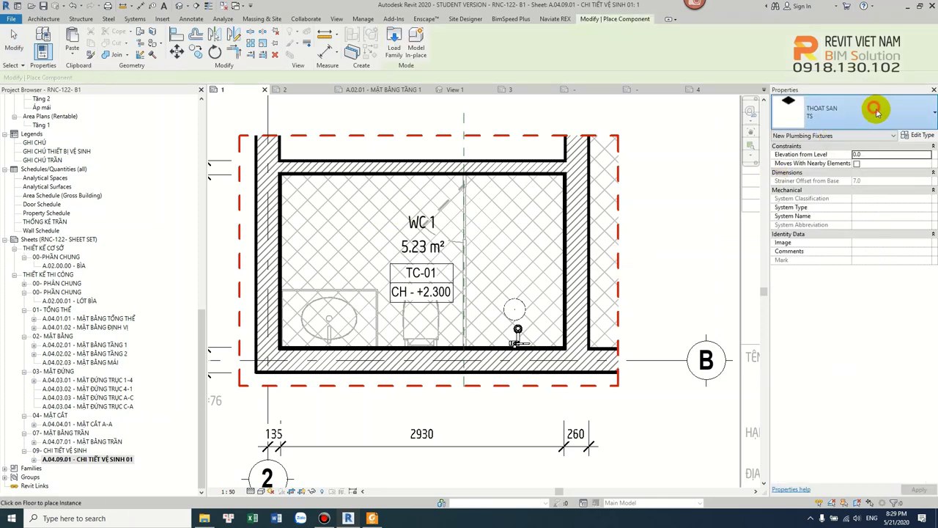
{"action": "left_click", "coordinate": [851, 110]}
{"action": "scroll", "coordinate": [871, 227], "scroll_direction": "up", "scroll_amount": 5}
{"action": "scroll", "coordinate": [867, 260], "scroll_direction": "up", "scroll_amount": 5}
{"action": "scroll", "coordinate": [867, 283], "scroll_direction": "up", "scroll_amount": 5}
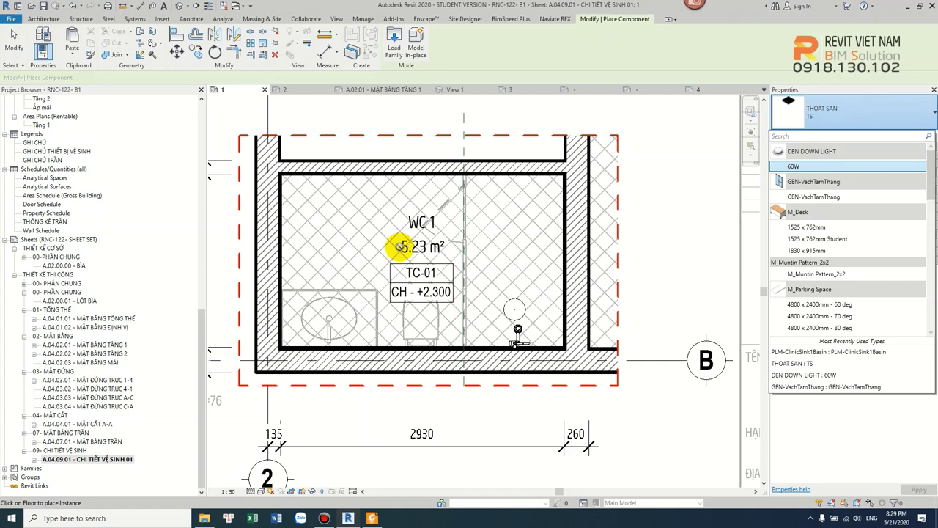
{"action": "scroll", "coordinate": [399, 247], "scroll_direction": "up", "scroll_amount": 3}
{"action": "scroll", "coordinate": [623, 231], "scroll_direction": "down", "scroll_amount": 2}
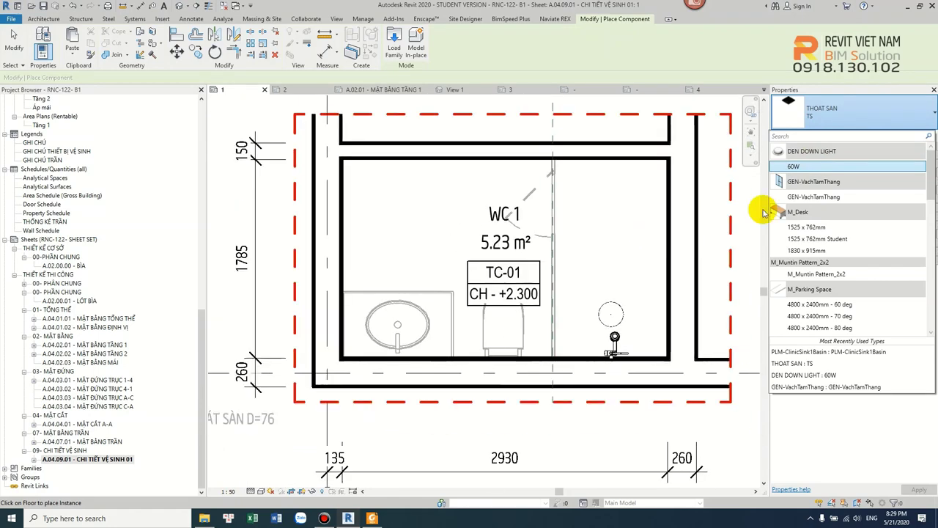
{"action": "left_click", "coordinate": [797, 167]}
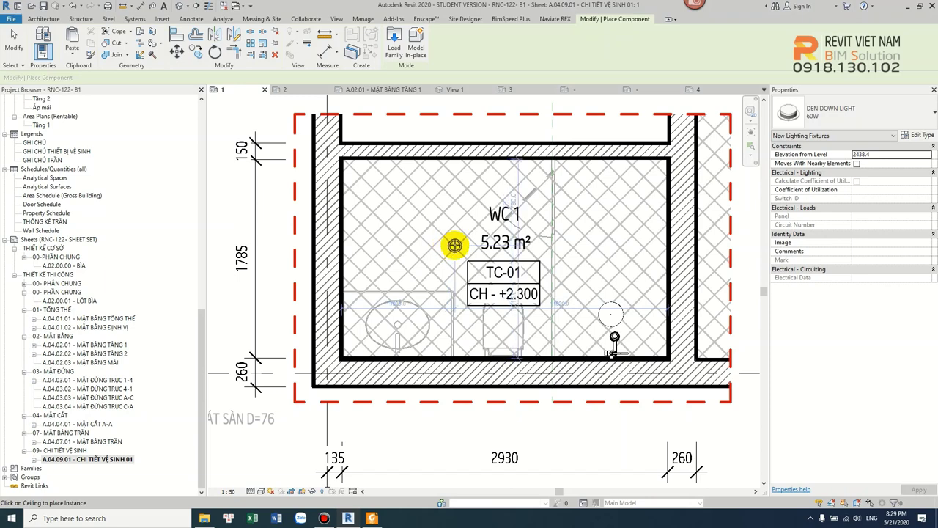
{"action": "left_click", "coordinate": [454, 246]}
{"action": "key", "text": "Escape"}
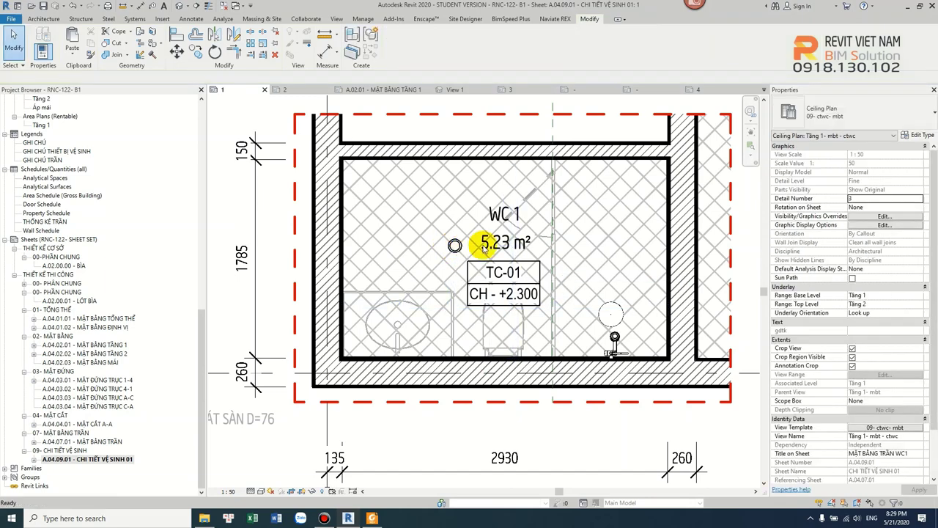
Add an equal horizontal dimension through the down light, 948 either side.
{"action": "key", "text": "d"}
{"action": "key", "text": "i"}
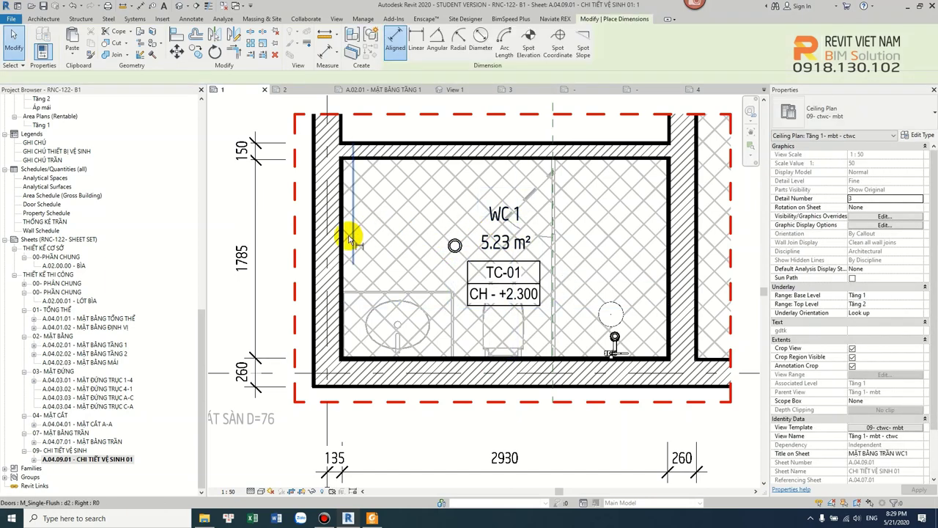
{"action": "scroll", "coordinate": [528, 229], "scroll_direction": "up", "scroll_amount": 2}
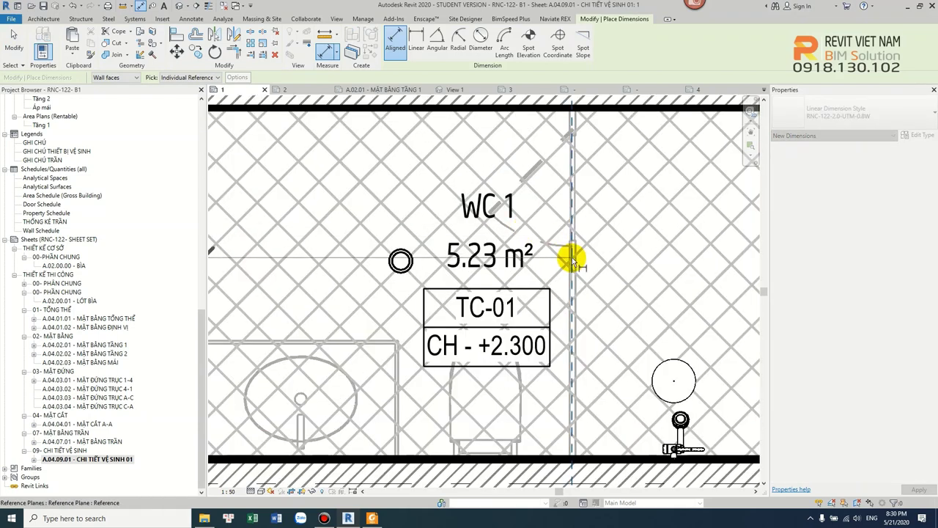
{"action": "left_click", "coordinate": [401, 260]}
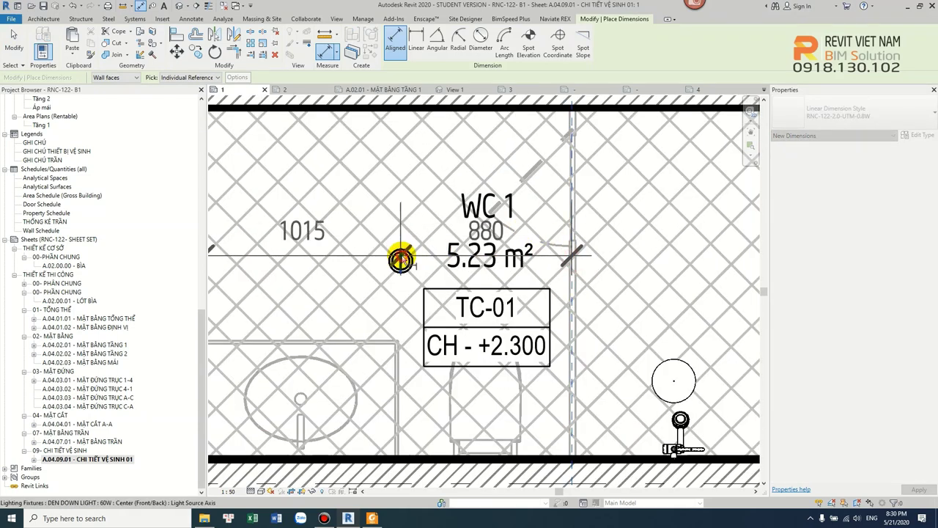
{"action": "left_click", "coordinate": [396, 203]}
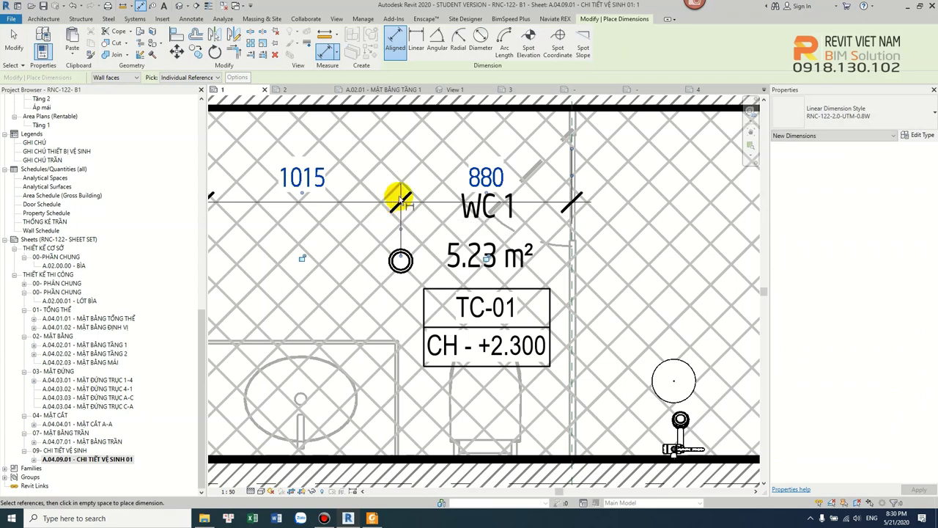
{"action": "scroll", "coordinate": [396, 202], "scroll_direction": "down", "scroll_amount": 2}
{"action": "left_click", "coordinate": [390, 129]}
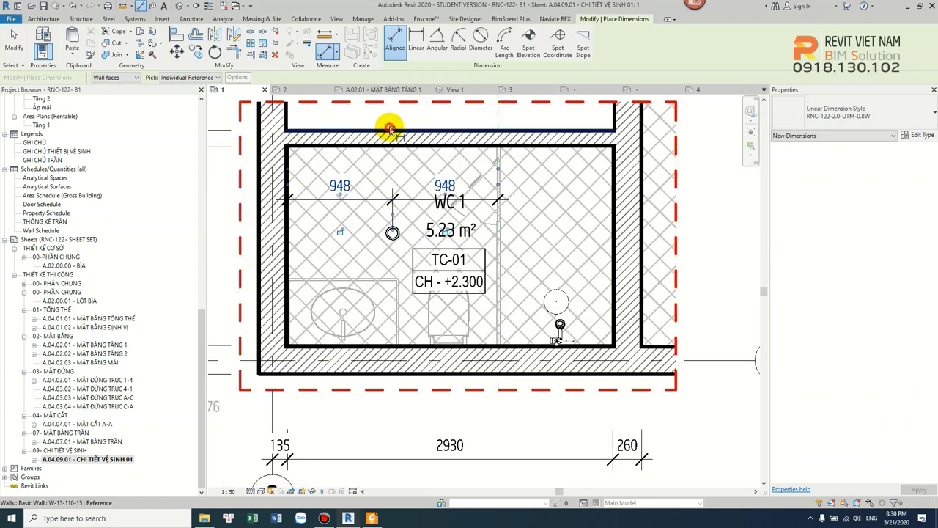
Dimension top wall, light and bottom wall, make it equal, and display values (about 893).
{"action": "left_click", "coordinate": [398, 150]}
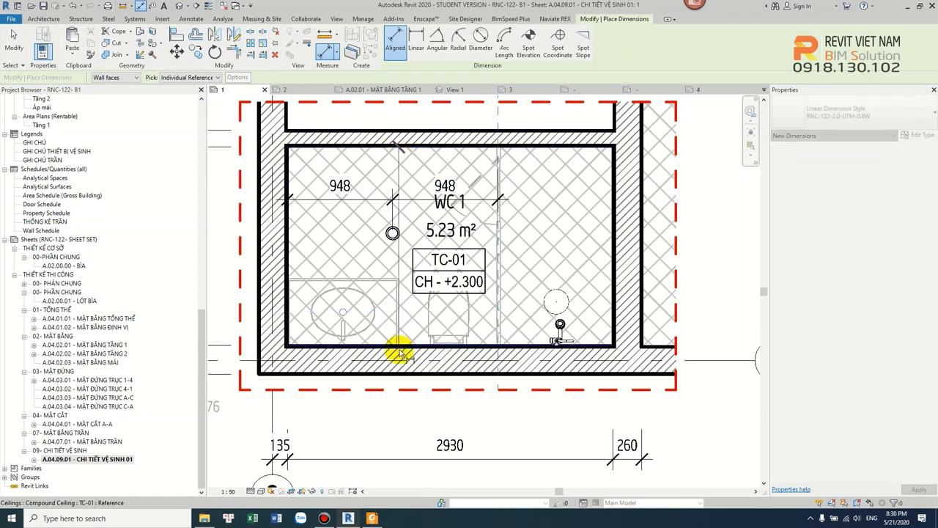
{"action": "left_click", "coordinate": [402, 344]}
{"action": "left_click", "coordinate": [388, 236]}
{"action": "scroll", "coordinate": [367, 238], "scroll_direction": "up", "scroll_amount": 2}
{"action": "left_click", "coordinate": [365, 238]}
{"action": "key", "text": "Escape"}
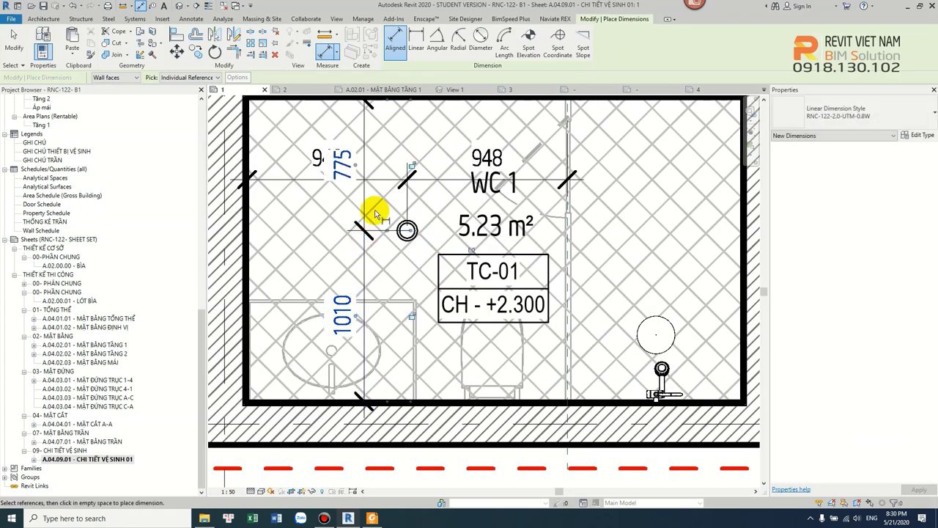
{"action": "scroll", "coordinate": [371, 207], "scroll_direction": "down", "scroll_amount": 2}
{"action": "left_click", "coordinate": [366, 212]}
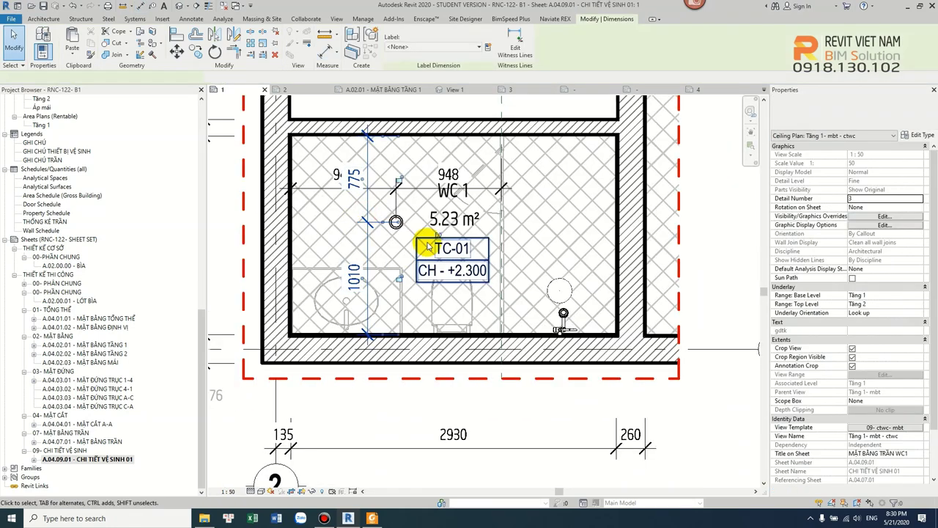
{"action": "left_click", "coordinate": [397, 234]}
{"action": "left_click", "coordinate": [378, 251]}
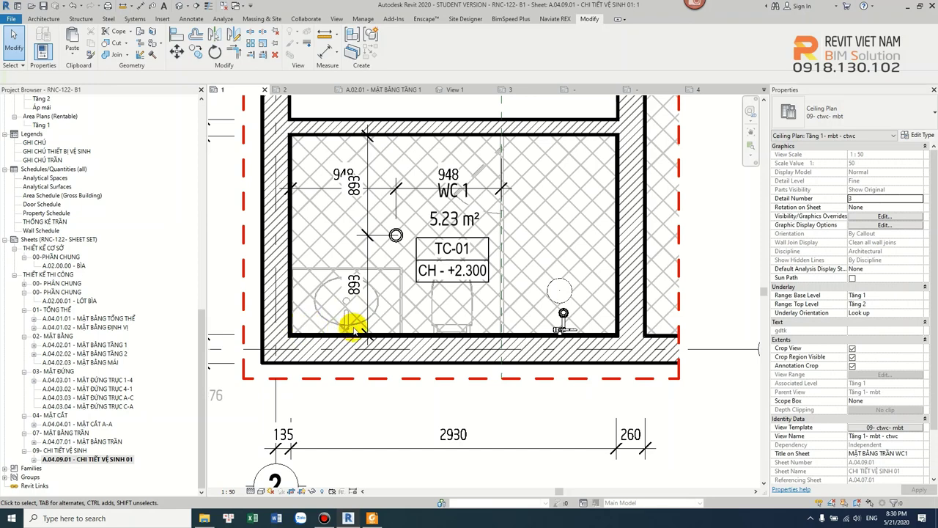
Set the down light's distance to the wall to 890.
{"action": "left_click", "coordinate": [396, 240]}
{"action": "left_click", "coordinate": [358, 285]}
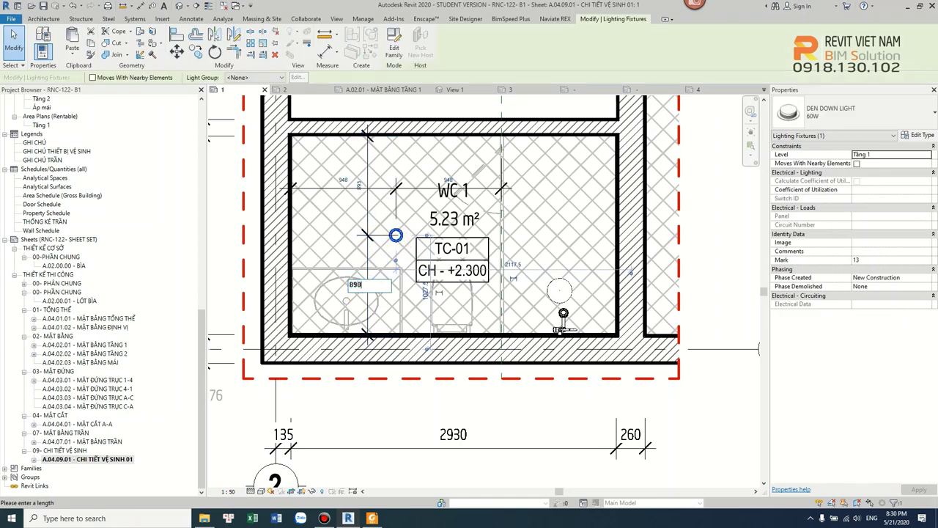
{"action": "left_click", "coordinate": [359, 291]}
{"action": "left_click", "coordinate": [368, 215]}
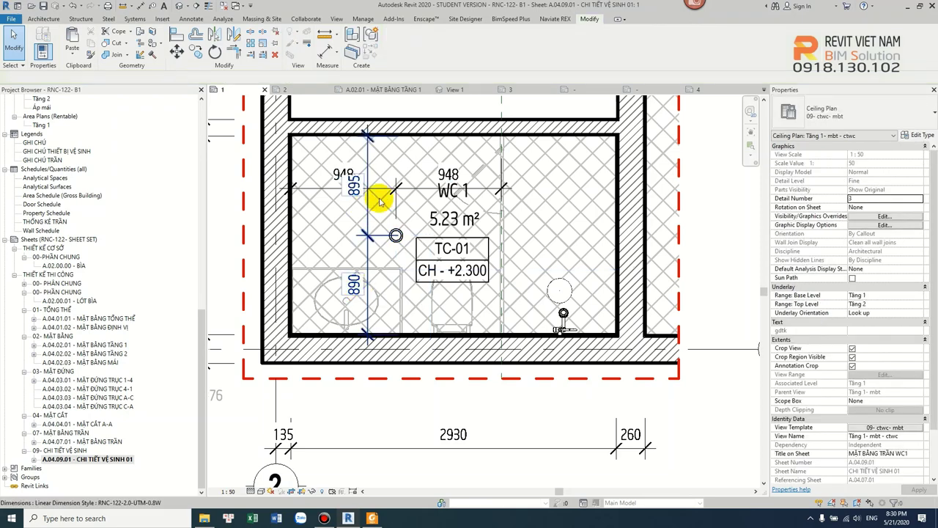
{"action": "left_click", "coordinate": [332, 176]}
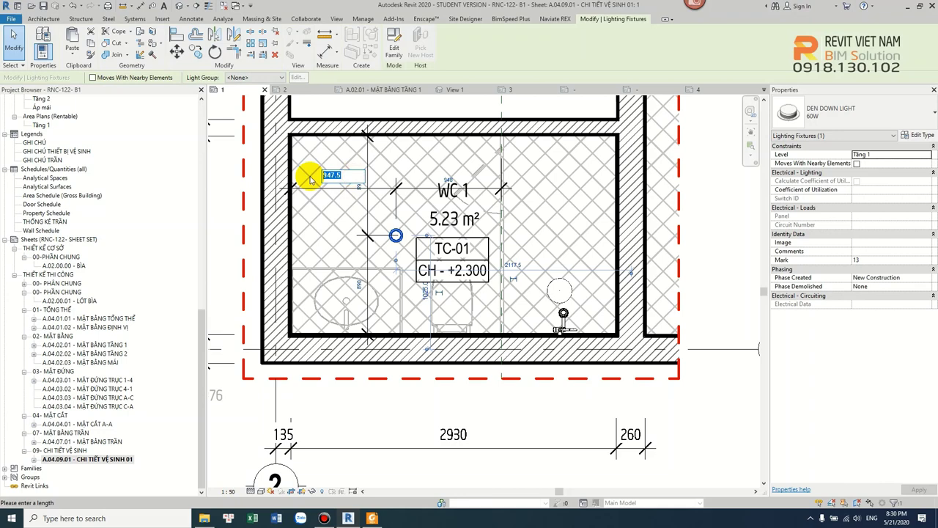
{"action": "left_click", "coordinate": [310, 177]}
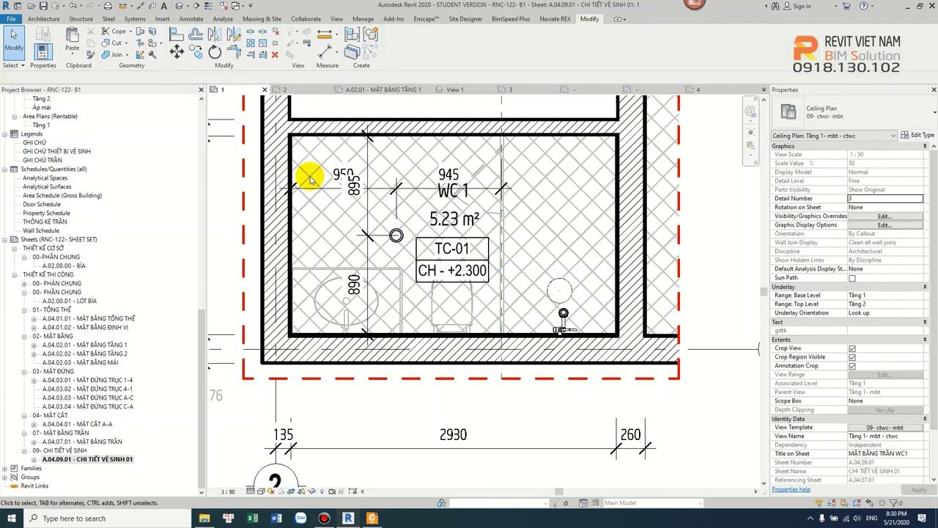
Move the 150/1785/260 dimension to the room's right and reposition the 895/890 string.
{"action": "left_click", "coordinate": [366, 220]}
{"action": "scroll", "coordinate": [366, 214], "scroll_direction": "down", "scroll_amount": 2}
{"action": "left_click_drag", "start_coordinate": [366, 214], "coordinate": [270, 218]}
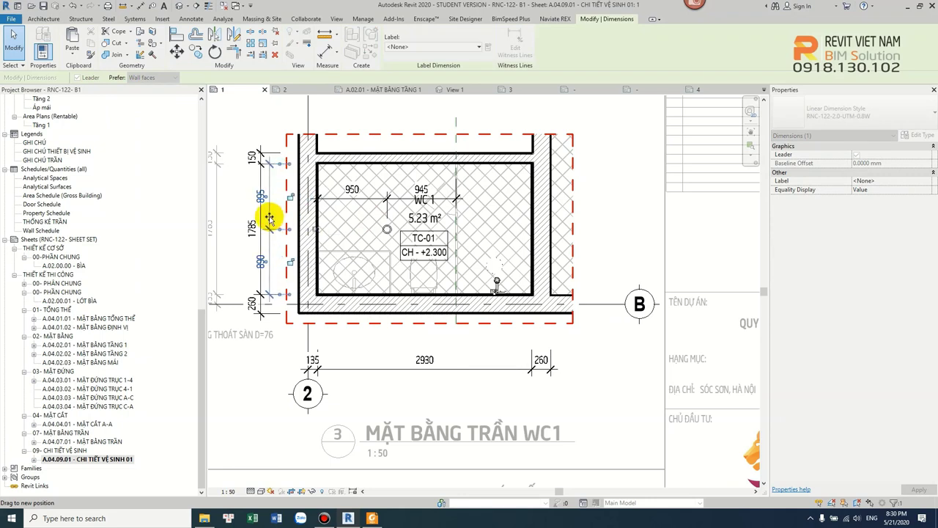
{"action": "left_click_drag", "start_coordinate": [252, 168], "coordinate": [591, 195]}
{"action": "left_click", "coordinate": [264, 206]}
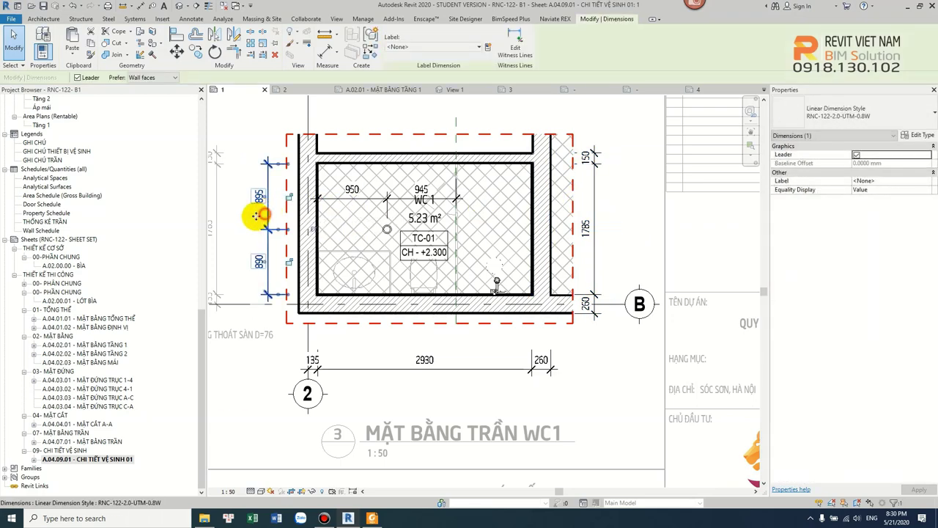
{"action": "left_click_drag", "start_coordinate": [250, 218], "coordinate": [261, 225]}
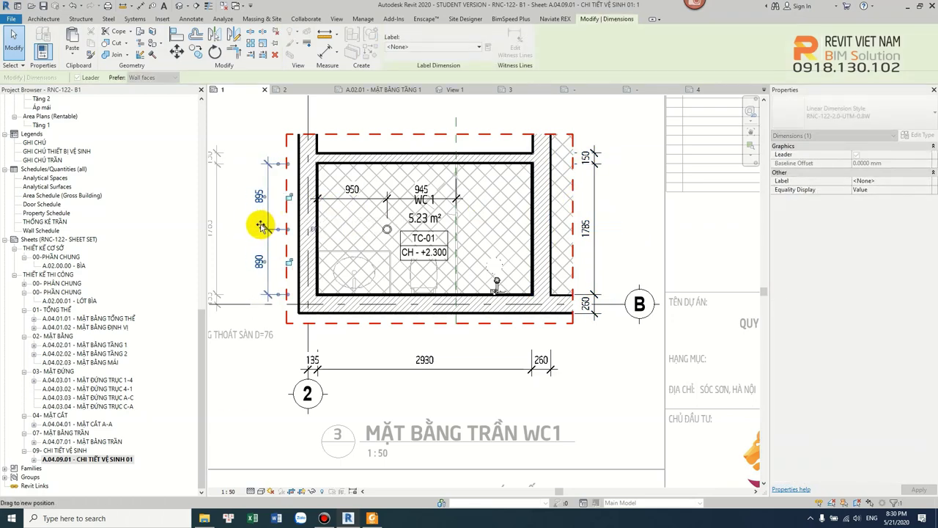
{"action": "scroll", "coordinate": [262, 225], "scroll_direction": "up", "scroll_amount": 2}
{"action": "left_click_drag", "start_coordinate": [262, 225], "coordinate": [266, 220]}
{"action": "scroll", "coordinate": [348, 237], "scroll_direction": "down", "scroll_amount": 1}
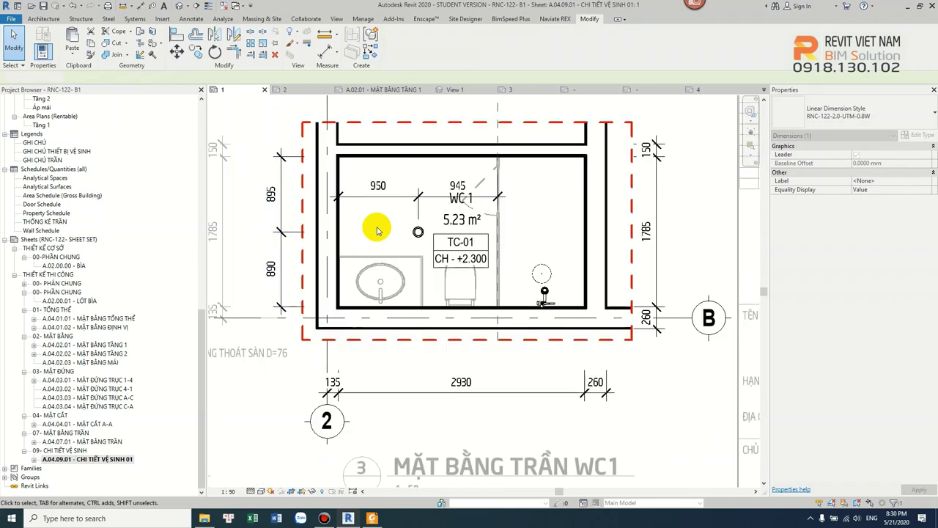
Move the 950/945 dimension above the top wall and extend it to the far wall, reading 950/1980.
{"action": "left_click", "coordinate": [486, 197]}
{"action": "middle_click_drag", "start_coordinate": [488, 266], "coordinate": [382, 276]}
{"action": "left_click_drag", "start_coordinate": [383, 276], "coordinate": [434, 195]}
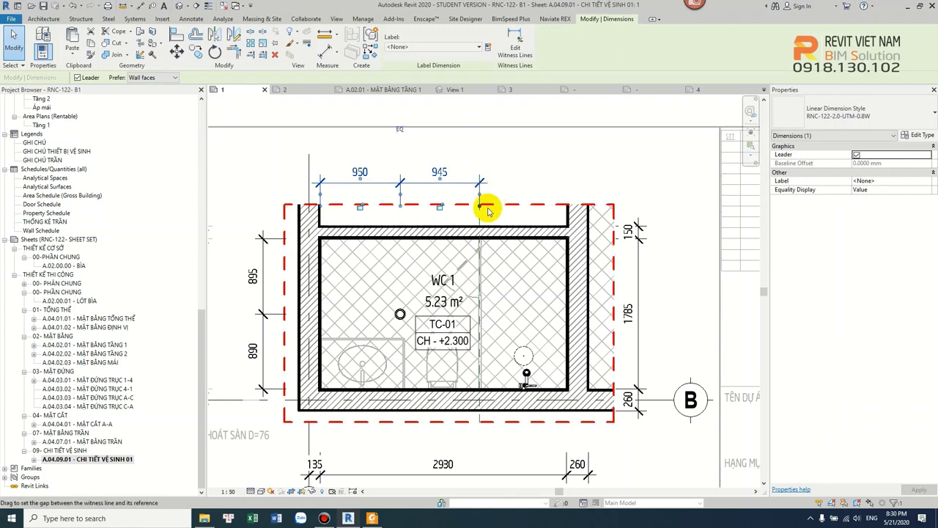
{"action": "left_click_drag", "start_coordinate": [523, 220], "coordinate": [566, 259]}
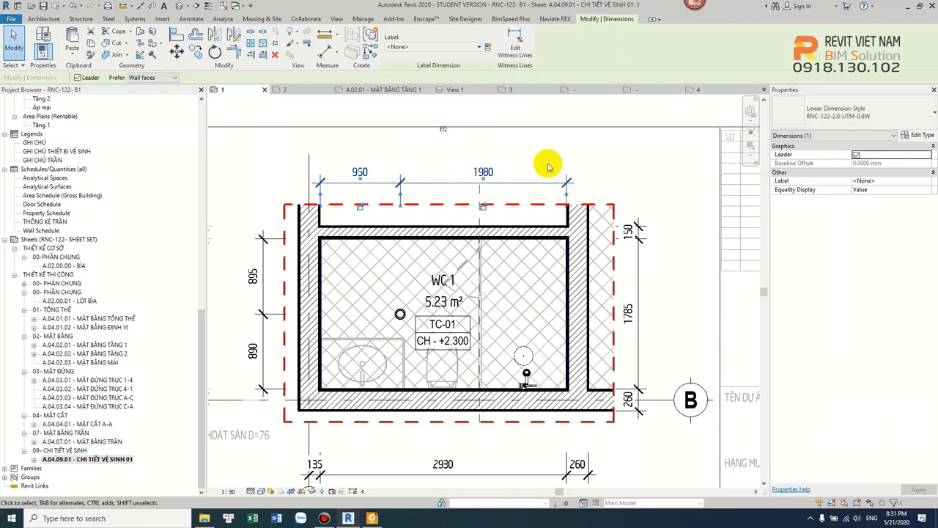
{"action": "left_click", "coordinate": [546, 164]}
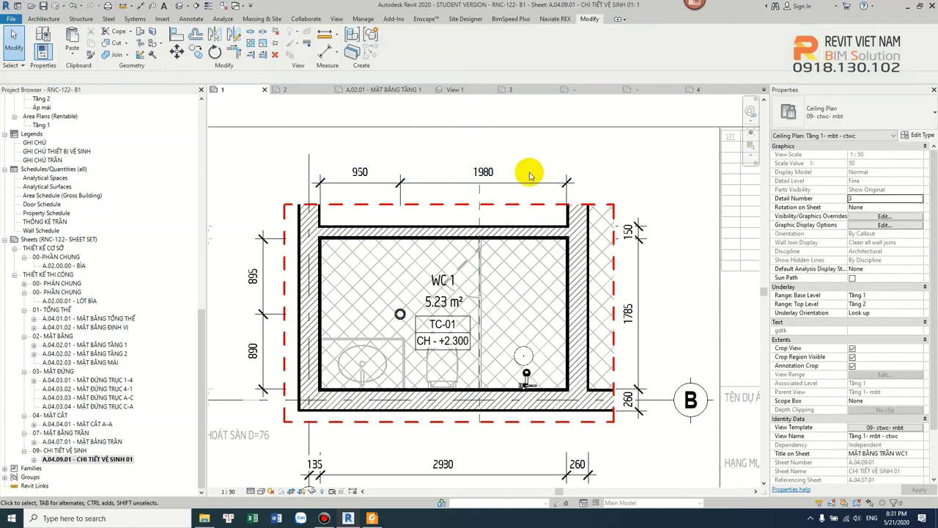
{"action": "scroll", "coordinate": [530, 175], "scroll_direction": "up", "scroll_amount": 1}
{"action": "left_click_drag", "start_coordinate": [516, 183], "coordinate": [511, 182]}
{"action": "key", "text": "Escape"}
{"action": "scroll", "coordinate": [511, 194], "scroll_direction": "down", "scroll_amount": 1}
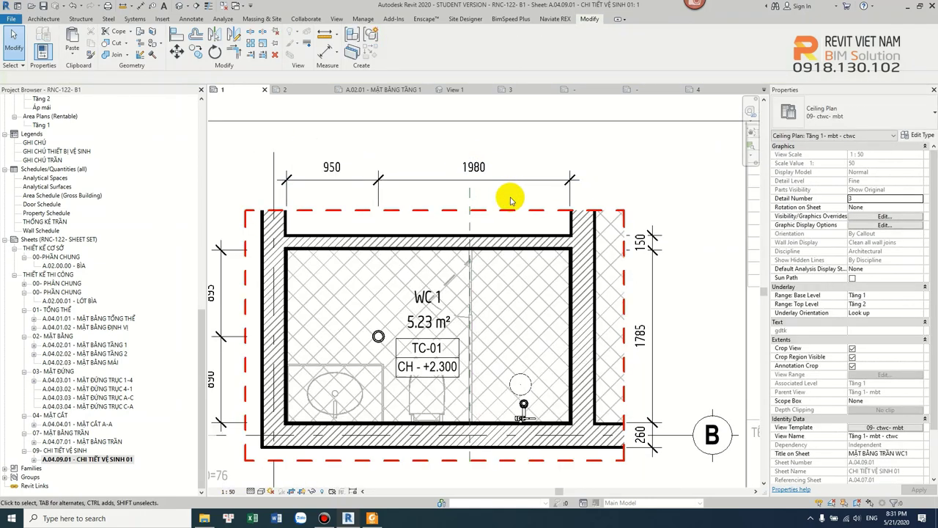
{"action": "scroll", "coordinate": [511, 200], "scroll_direction": "down", "scroll_amount": 1}
{"action": "scroll", "coordinate": [373, 283], "scroll_direction": "up", "scroll_amount": 1}
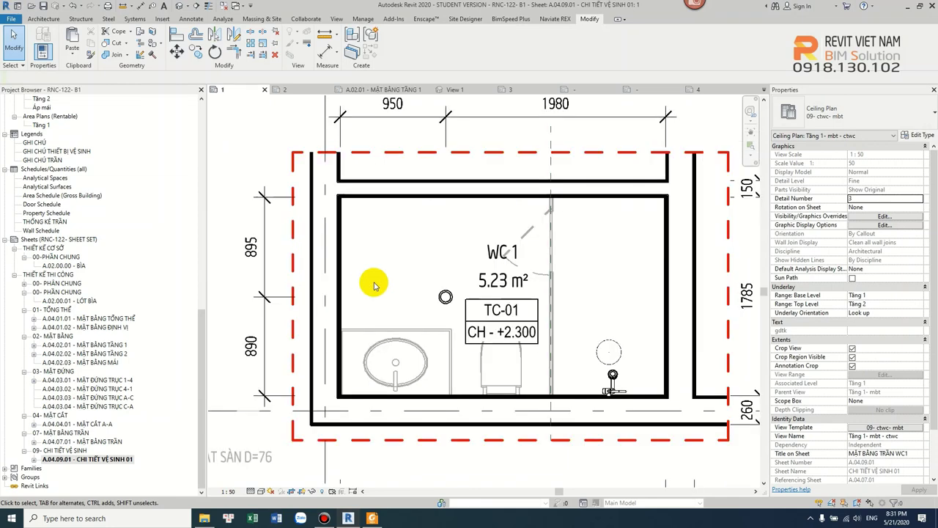
{"action": "scroll", "coordinate": [445, 300], "scroll_direction": "up", "scroll_amount": 1}
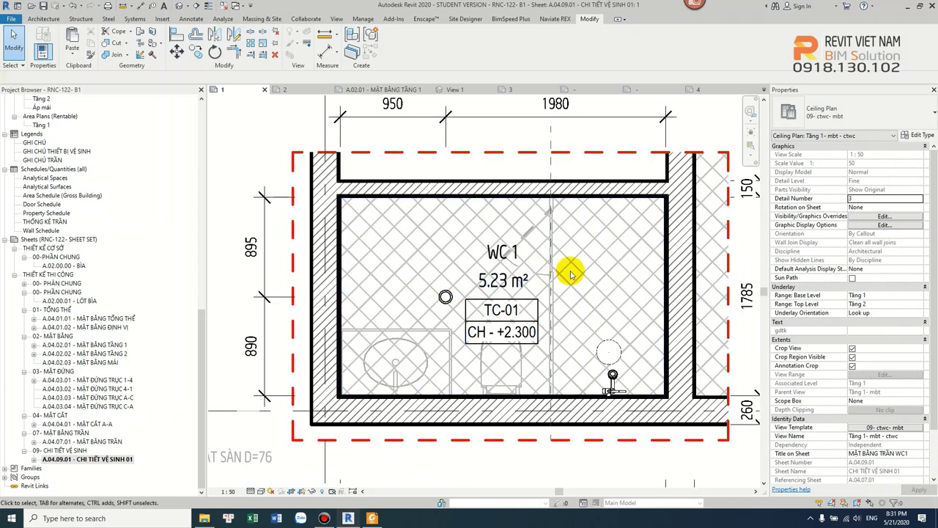
{"action": "scroll", "coordinate": [571, 323], "scroll_direction": "up", "scroll_amount": 1}
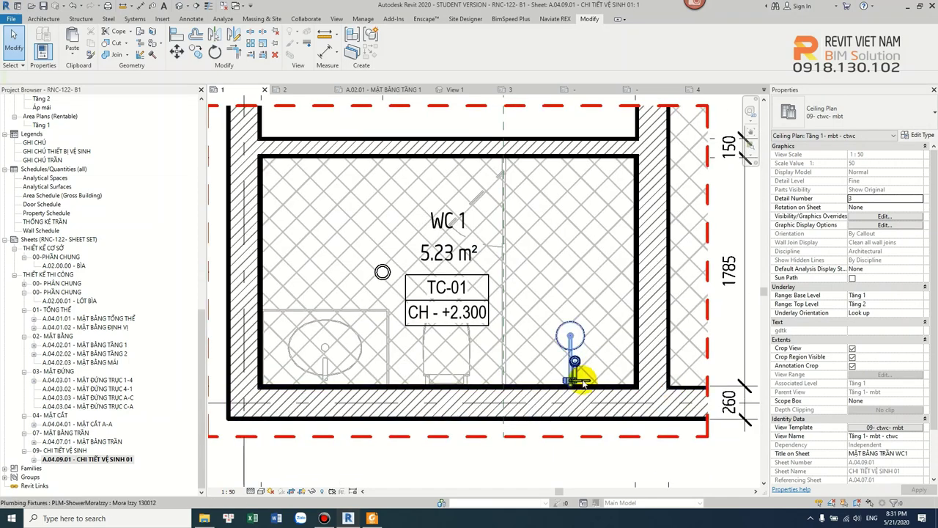
Review the view template's Model category overrides, down to Parking.
{"action": "left_click", "coordinate": [889, 429]}
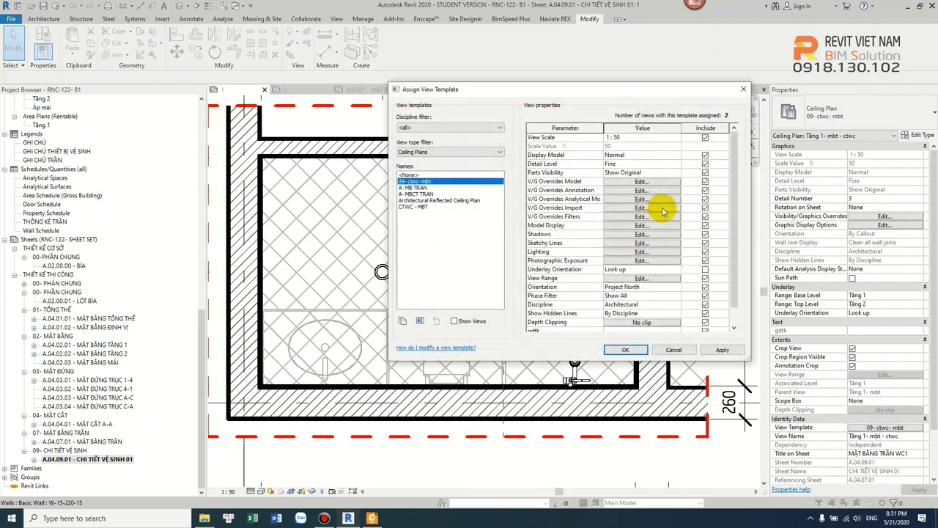
{"action": "left_click", "coordinate": [642, 182]}
{"action": "left_click", "coordinate": [537, 230]}
{"action": "key", "text": "p"}
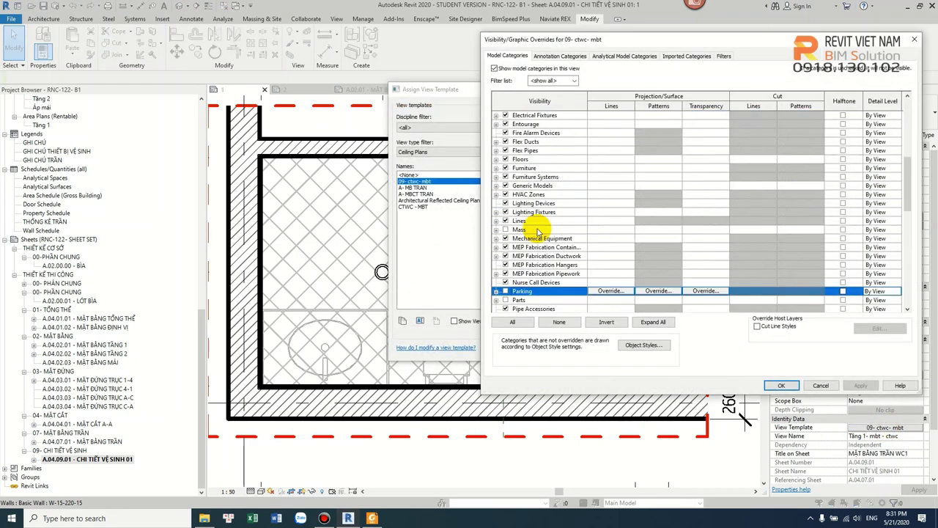
{"action": "scroll", "coordinate": [540, 264], "scroll_direction": "down", "scroll_amount": 2}
{"action": "scroll", "coordinate": [533, 297], "scroll_direction": "down", "scroll_amount": 1}
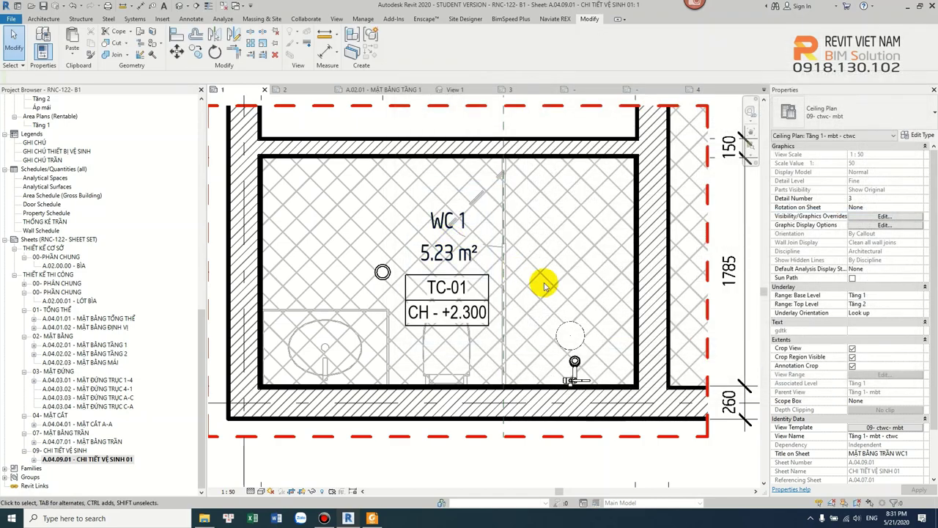
{"action": "scroll", "coordinate": [545, 283], "scroll_direction": "down", "scroll_amount": 2}
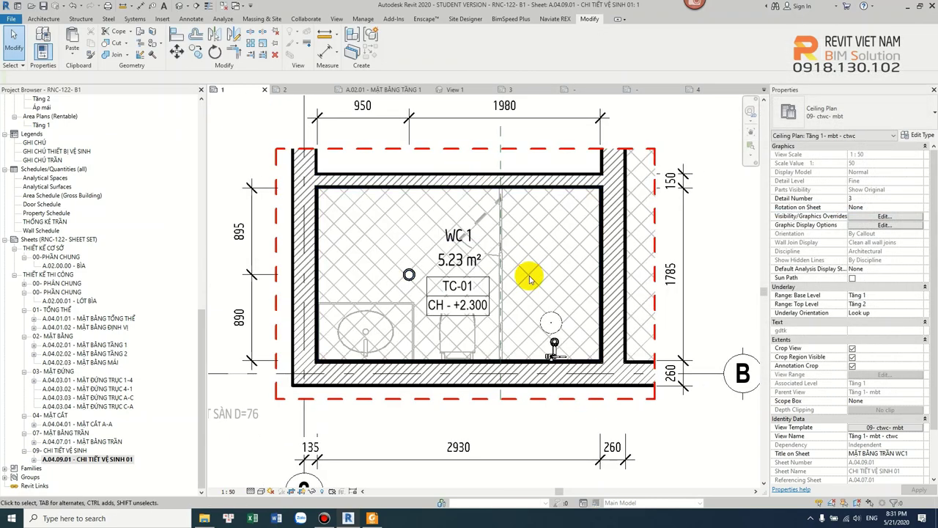
Move the TC-01 ceiling tag to the upper right and the WC 1 room tag left.
{"action": "left_click_drag", "start_coordinate": [440, 310], "coordinate": [554, 295]}
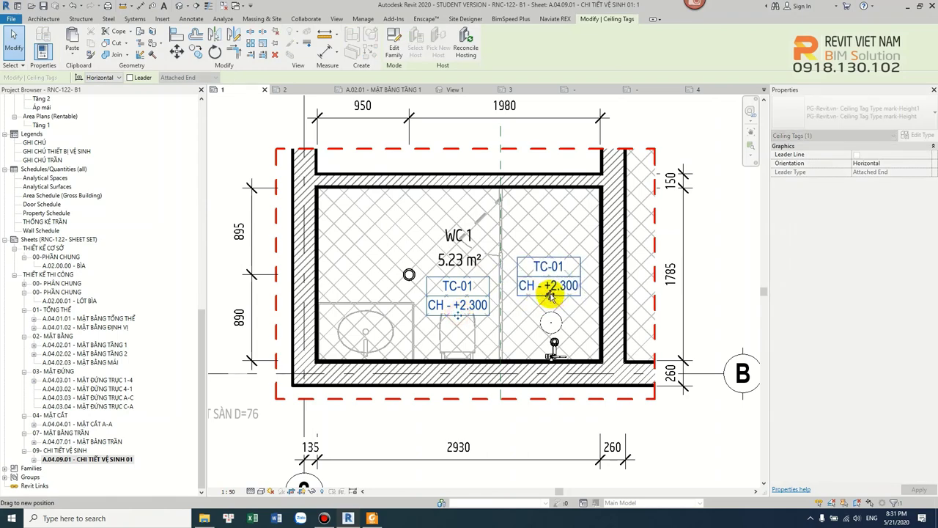
{"action": "mouse_move", "coordinate": [458, 260]}
{"action": "left_mouse_down"}
{"action": "mouse_move", "coordinate": [546, 242]}
{"action": "mouse_move", "coordinate": [424, 253]}
{"action": "left_mouse_up"}
{"action": "left_click", "coordinate": [549, 284]}
{"action": "left_click_drag", "start_coordinate": [549, 279], "coordinate": [549, 233]}
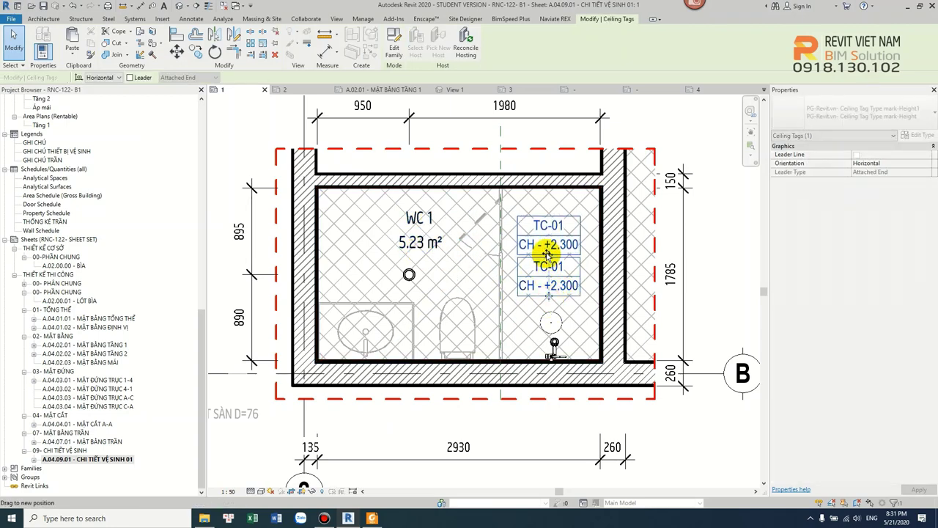
{"action": "key", "text": "Escape"}
{"action": "scroll", "coordinate": [548, 271], "scroll_direction": "down", "scroll_amount": 1}
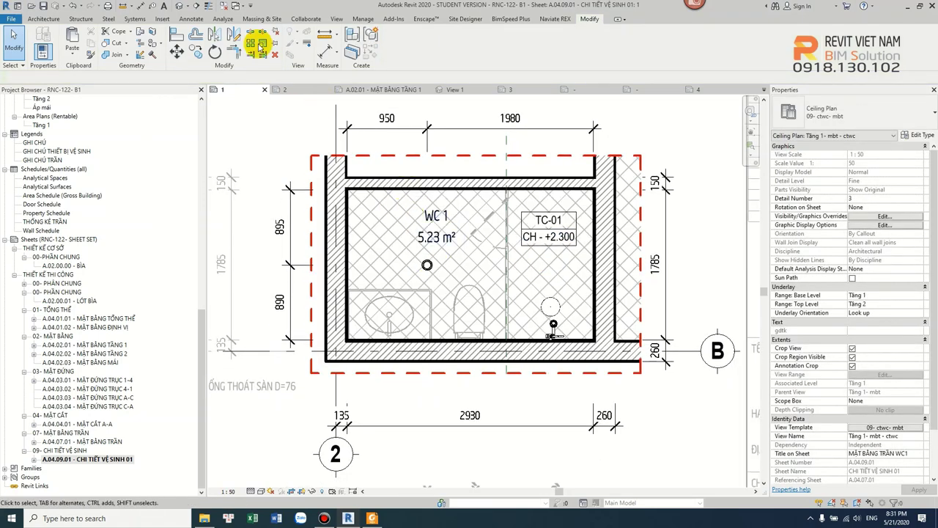
{"action": "left_click", "coordinate": [429, 90]}
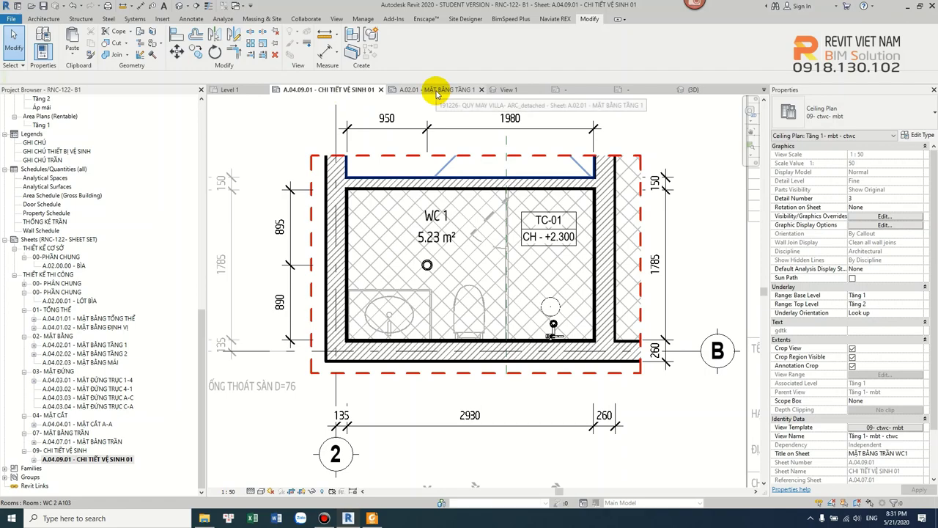
Open sheet A.08.01 from the PHẦN 8: MẶT BẰNG TRẦN group in the other project.
{"action": "scroll", "coordinate": [439, 172], "scroll_direction": "down", "scroll_amount": 1}
{"action": "scroll", "coordinate": [433, 178], "scroll_direction": "down", "scroll_amount": 1}
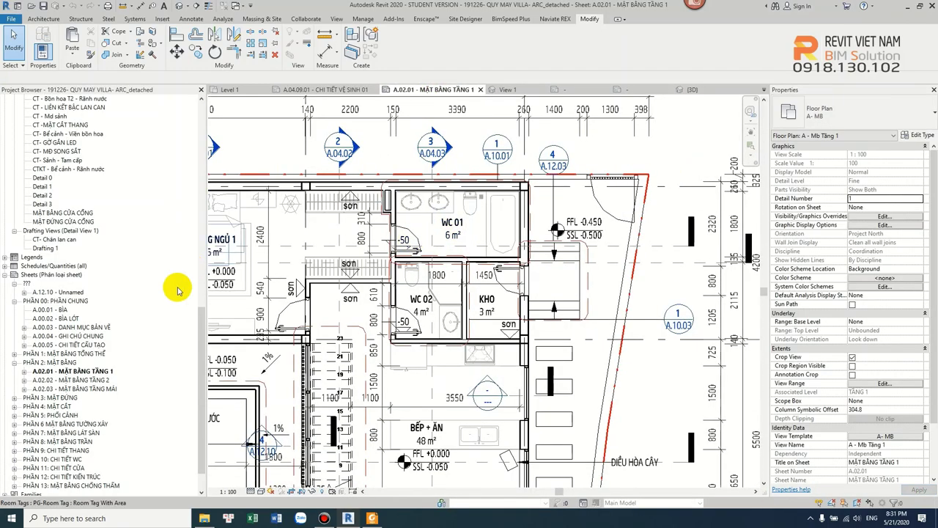
{"action": "left_click", "coordinate": [46, 398]}
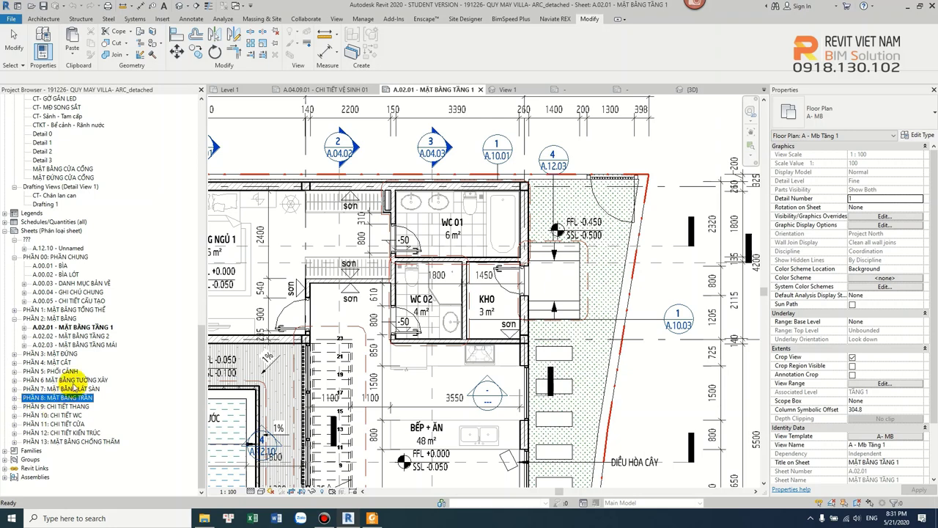
{"action": "left_click", "coordinate": [14, 398]}
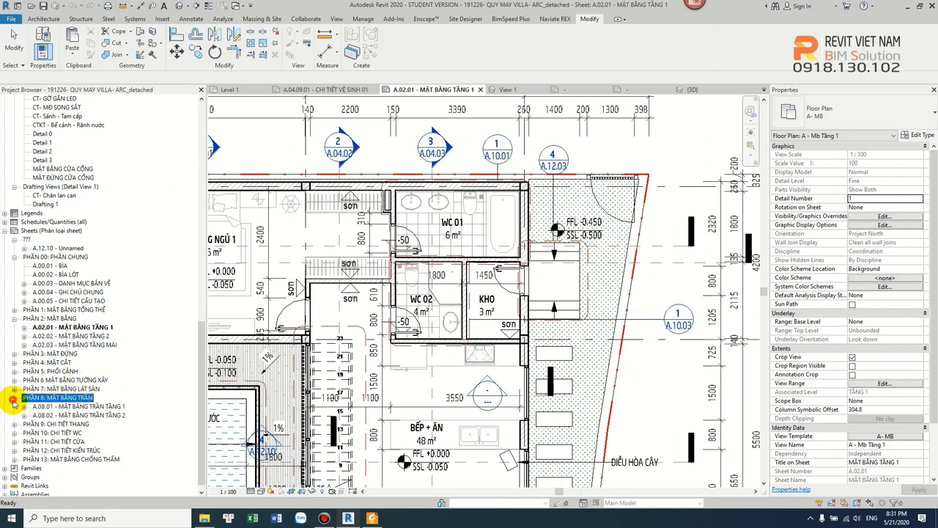
{"action": "left_click", "coordinate": [77, 407]}
{"action": "double_click", "coordinate": [77, 407]}
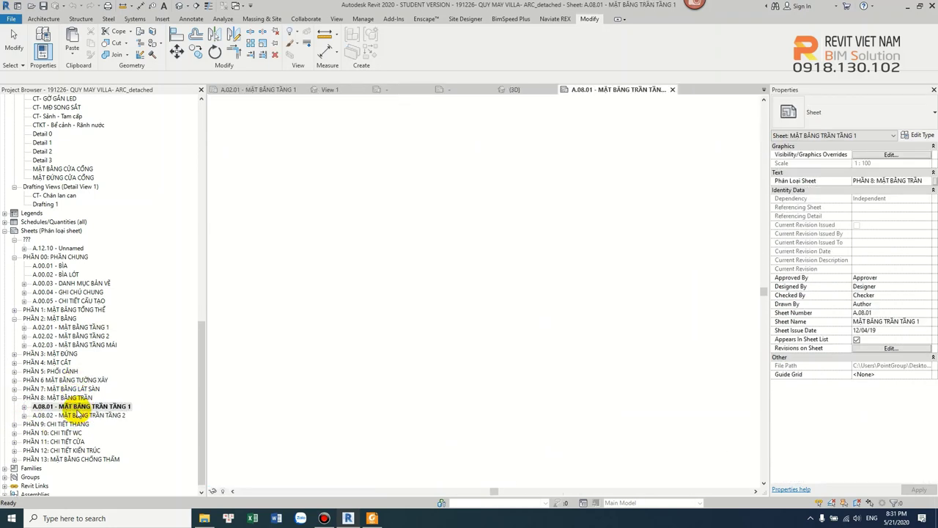
Select WC 02's access hatch and the second small equipment box for copying.
{"action": "scroll", "coordinate": [557, 247], "scroll_direction": "up", "scroll_amount": 2}
{"action": "scroll", "coordinate": [524, 293], "scroll_direction": "up", "scroll_amount": 3}
{"action": "middle_click_drag", "start_coordinate": [519, 308], "coordinate": [500, 261]}
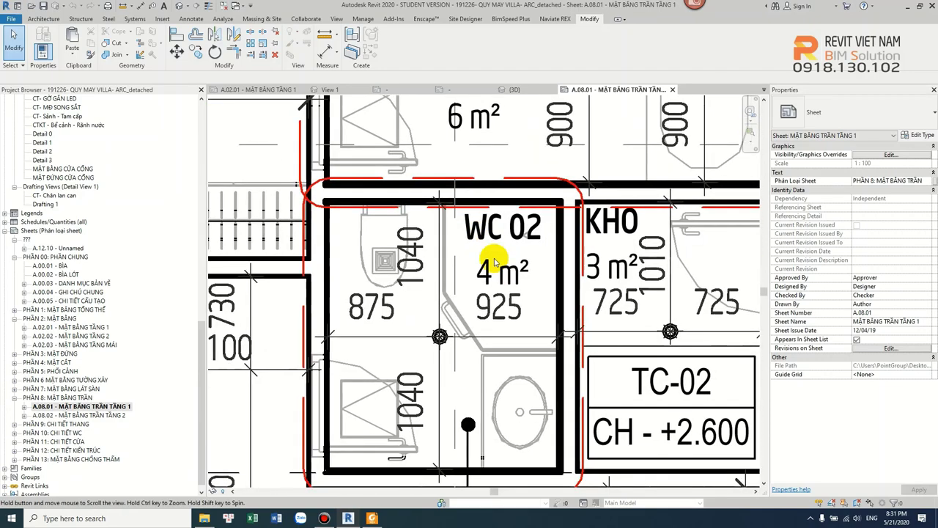
{"action": "left_click", "coordinate": [360, 386]}
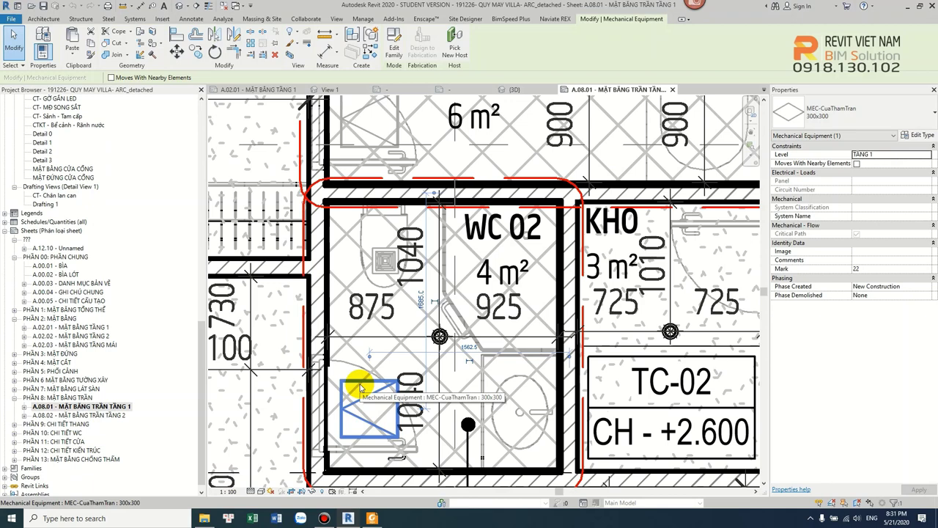
{"action": "left_click", "coordinate": [361, 386]}
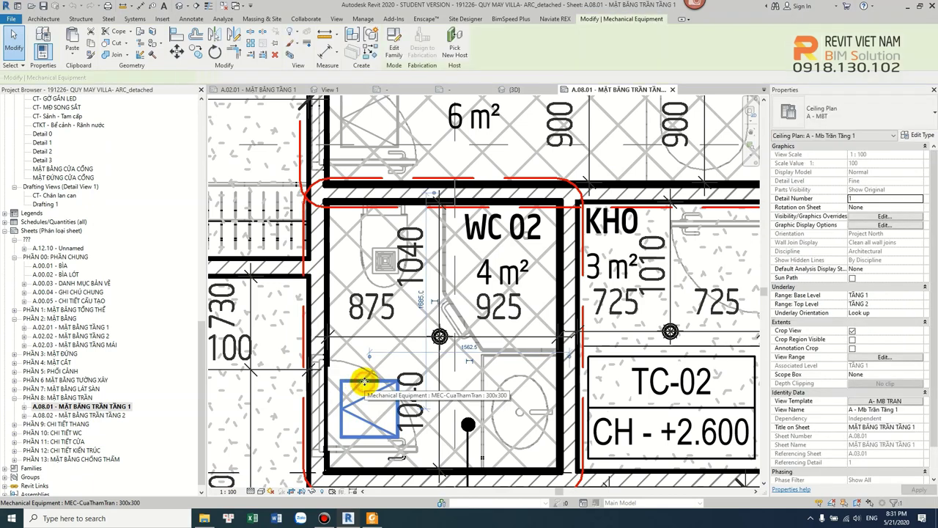
{"action": "left_click", "coordinate": [361, 386]}
{"action": "left_click", "coordinate": [379, 264], "text": "ctrl"}
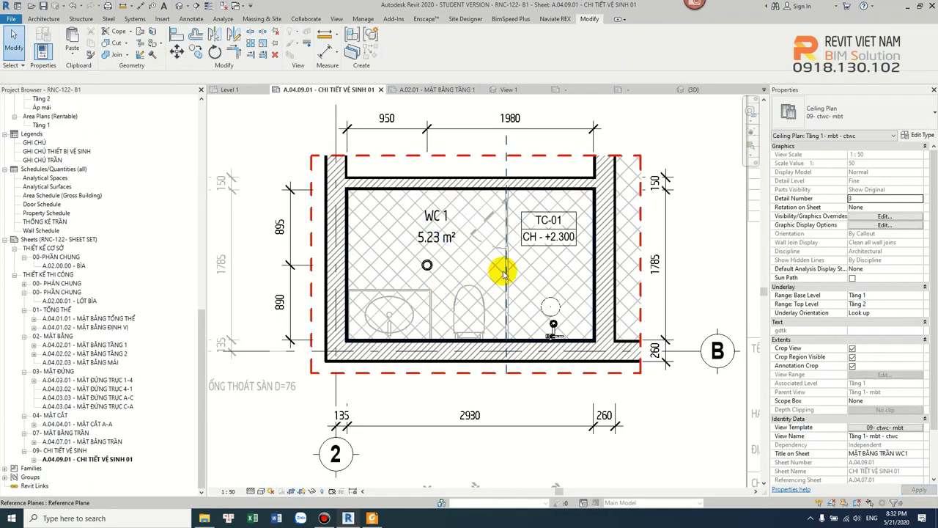
Paste the copied MEC-CuaThamTran access hatch into WC 1, accepting the duplicate types notice.
{"action": "key", "text": "ctrl+v"}
{"action": "left_click", "coordinate": [494, 300]}
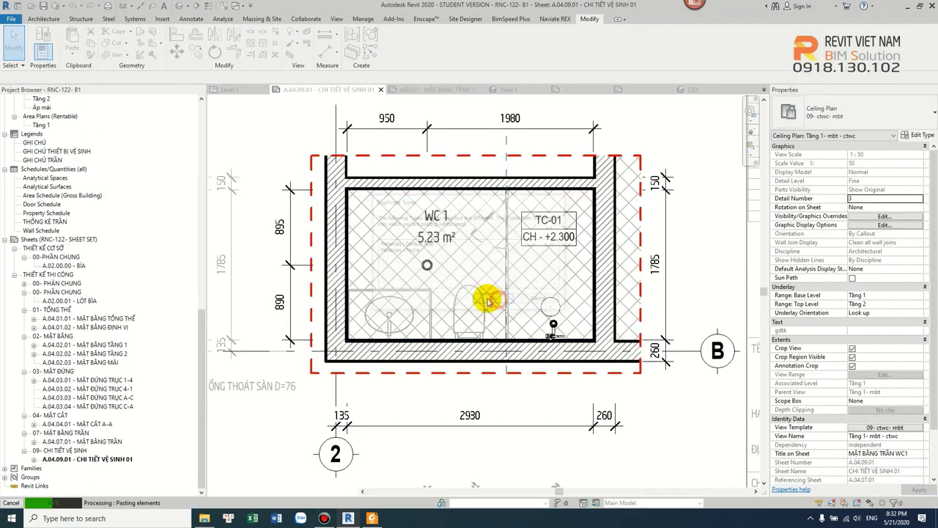
{"action": "key", "text": "ctrl+z"}
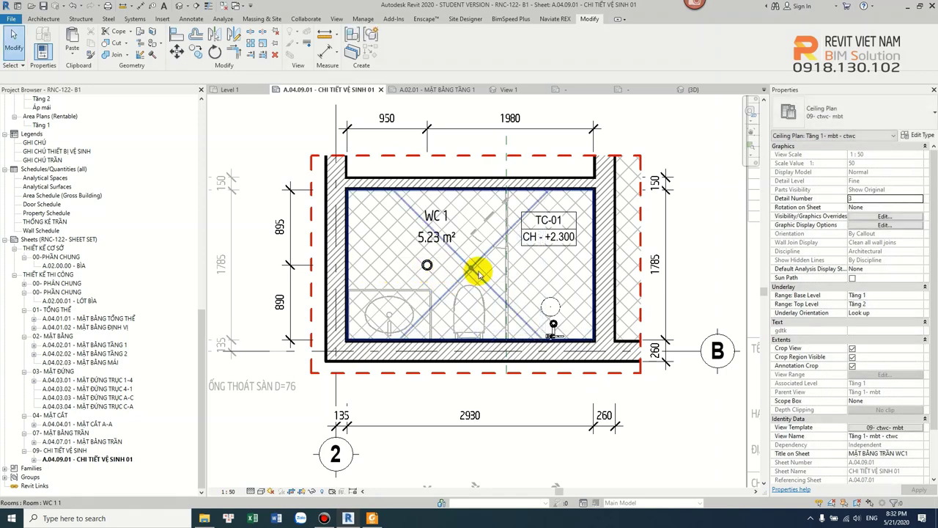
{"action": "scroll", "coordinate": [478, 273], "scroll_direction": "down", "scroll_amount": 2}
{"action": "scroll", "coordinate": [475, 264], "scroll_direction": "up", "scroll_amount": 1}
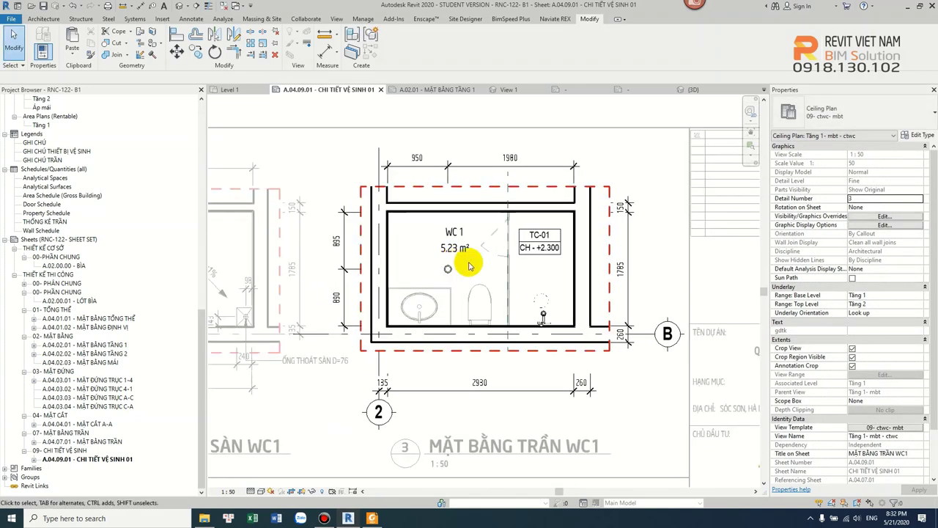
{"action": "key", "text": "ctrl+v"}
{"action": "left_click", "coordinate": [473, 263]}
{"action": "left_click", "coordinate": [486, 299]}
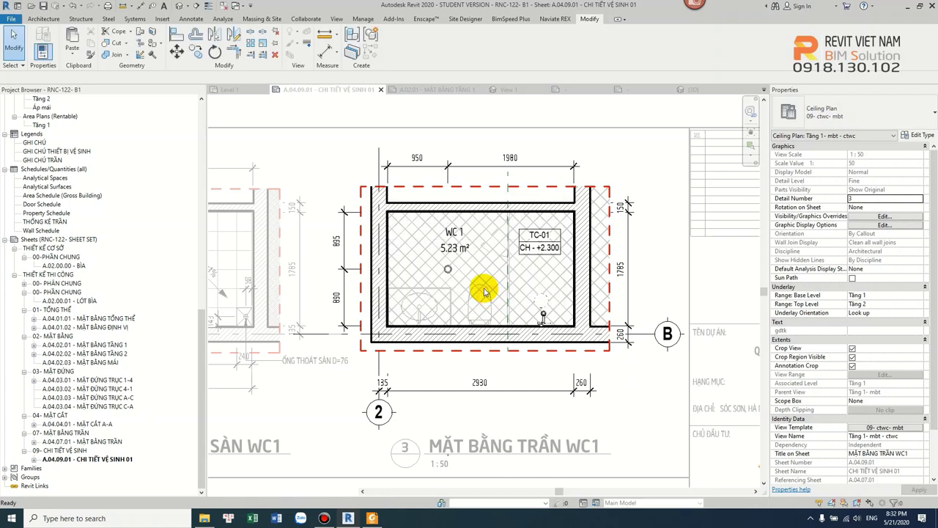
{"action": "key", "text": "ctrl+v"}
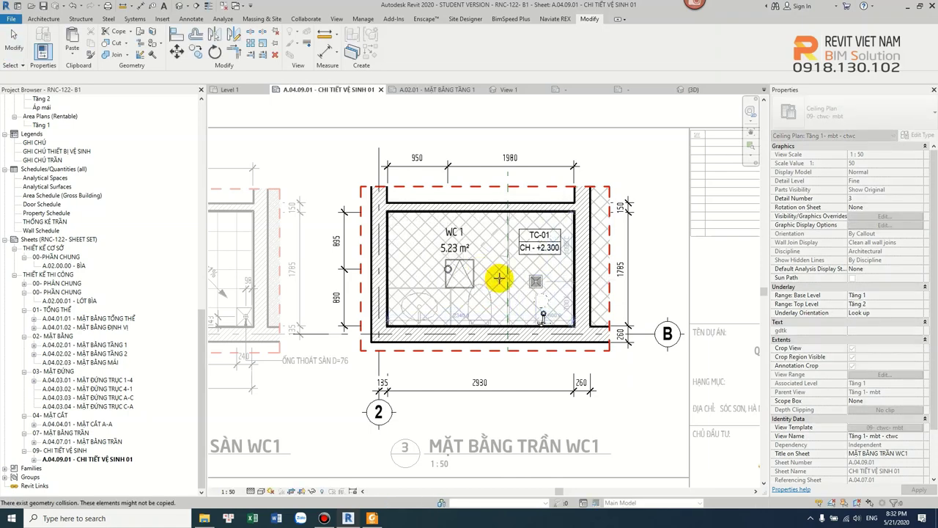
{"action": "left_click", "coordinate": [490, 276]}
{"action": "key", "text": "Escape"}
Move the 300x300 hatch to WC 1's upper-left corner and rotate it 90 degrees.
{"action": "scroll", "coordinate": [476, 282], "scroll_direction": "up", "scroll_amount": 2}
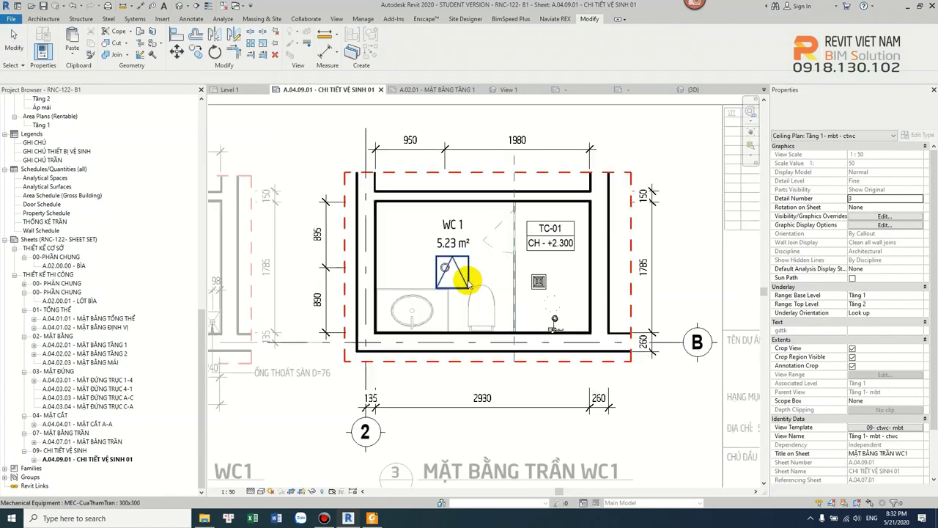
{"action": "scroll", "coordinate": [465, 290], "scroll_direction": "up", "scroll_amount": 1}
{"action": "left_click_drag", "start_coordinate": [463, 297], "coordinate": [395, 230]}
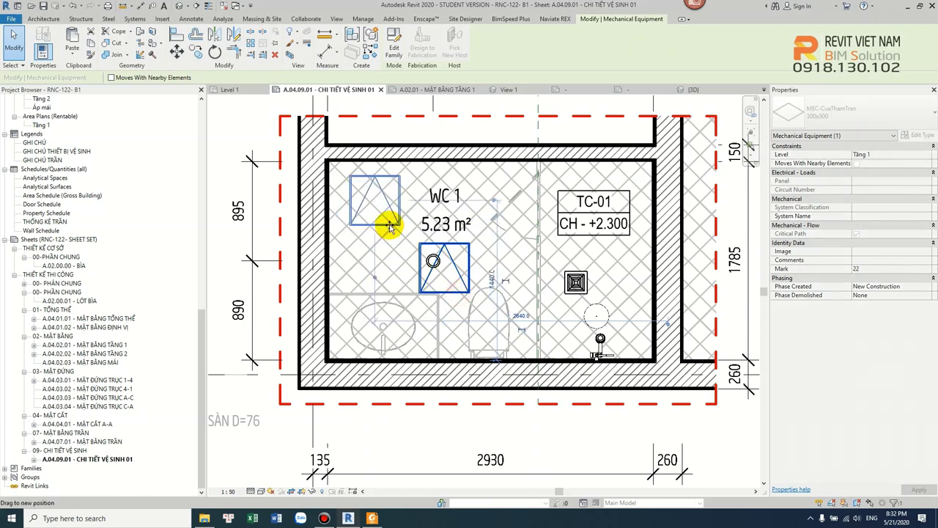
{"action": "scroll", "coordinate": [388, 224], "scroll_direction": "up", "scroll_amount": 1}
{"action": "middle_click_drag", "start_coordinate": [401, 261], "coordinate": [404, 277]}
{"action": "key", "text": "space"}
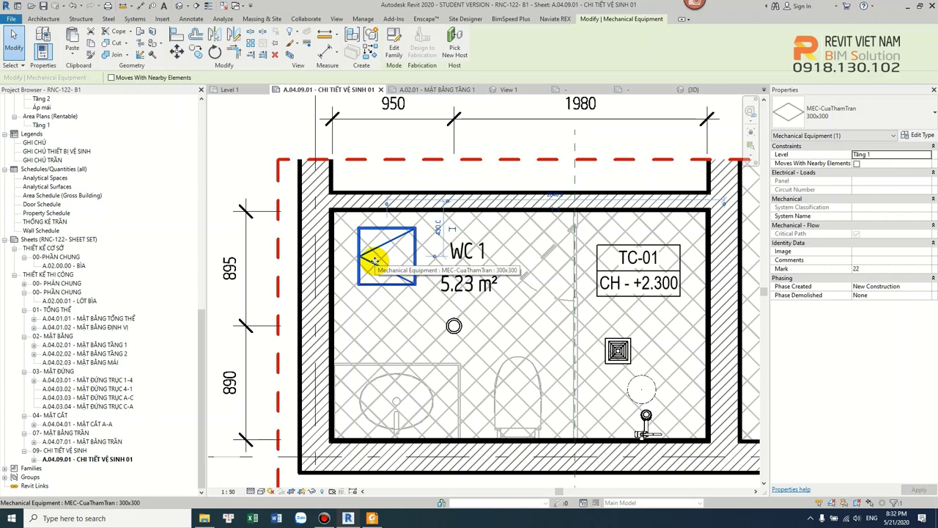
{"action": "scroll", "coordinate": [374, 261], "scroll_direction": "down", "scroll_amount": 2}
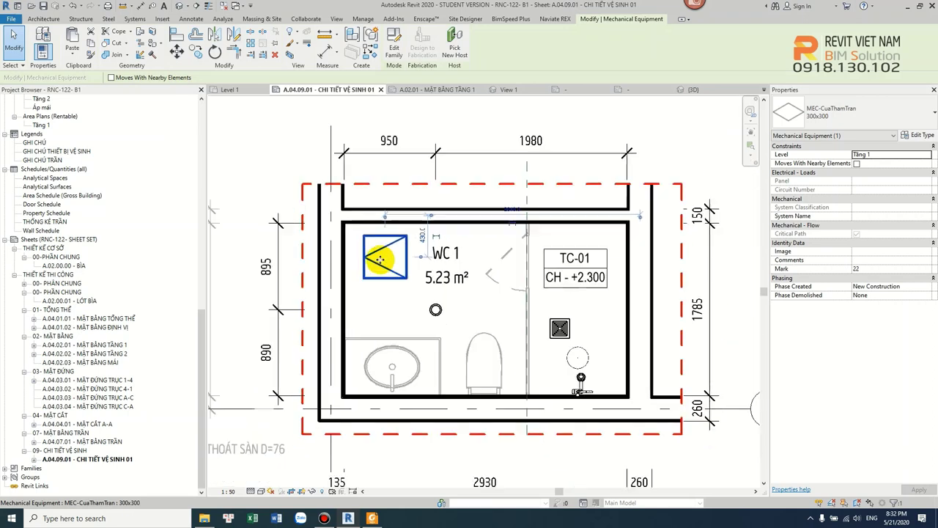
{"action": "left_click", "coordinate": [577, 282]}
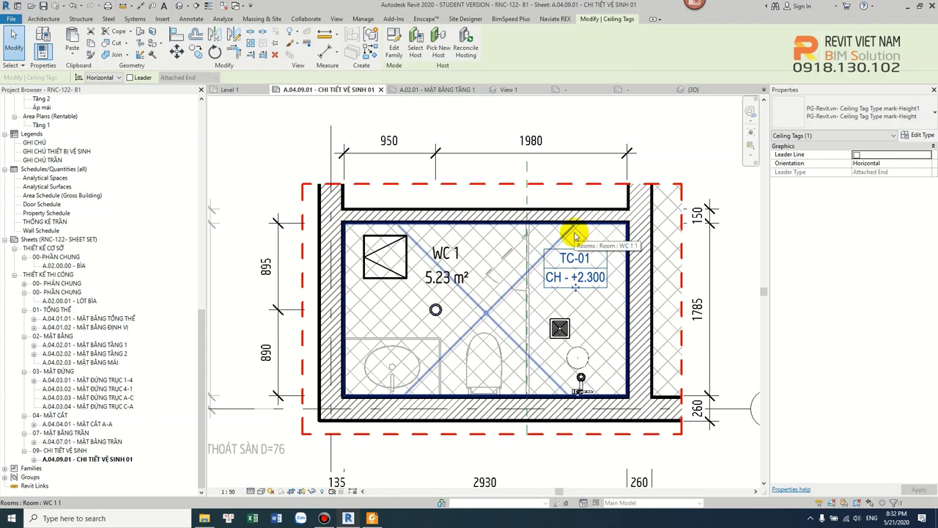
Move the access hatch to WC 1's upper-right corner.
{"action": "mouse_move", "coordinate": [383, 270]}
{"action": "left_mouse_down"}
{"action": "mouse_move", "coordinate": [606, 249]}
{"action": "mouse_move", "coordinate": [599, 258]}
{"action": "left_mouse_up"}
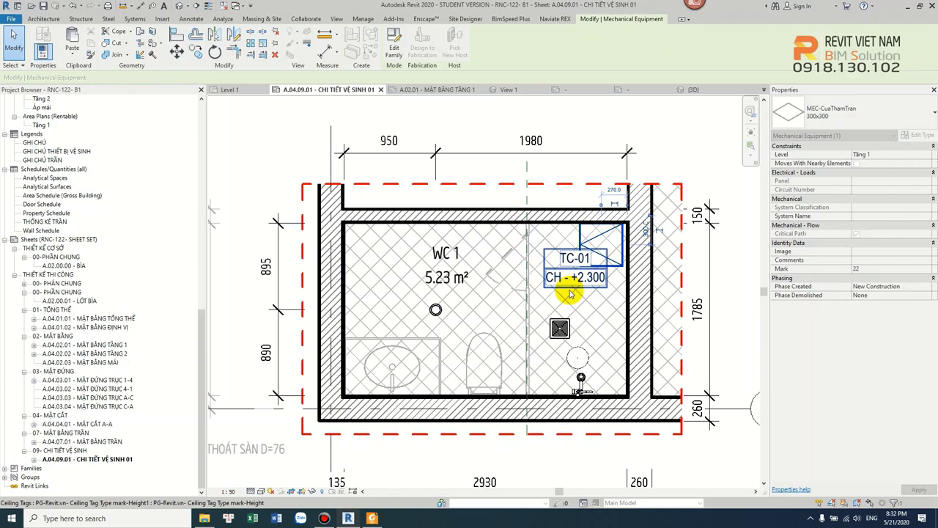
{"action": "left_click", "coordinate": [446, 276]}
{"action": "left_click", "coordinate": [419, 281]}
Place the TC-01 tag outside the right wall with a free-end leader pointing into the room.
{"action": "left_click", "coordinate": [572, 278]}
{"action": "scroll", "coordinate": [575, 286], "scroll_direction": "down", "scroll_amount": 2}
{"action": "mouse_move", "coordinate": [576, 289]}
{"action": "left_mouse_down", "text": "ctrl"}
{"action": "mouse_move", "coordinate": [324, 312]}
{"action": "mouse_move", "coordinate": [700, 328]}
{"action": "mouse_move", "coordinate": [711, 339]}
{"action": "left_mouse_up", "text": "ctrl"}
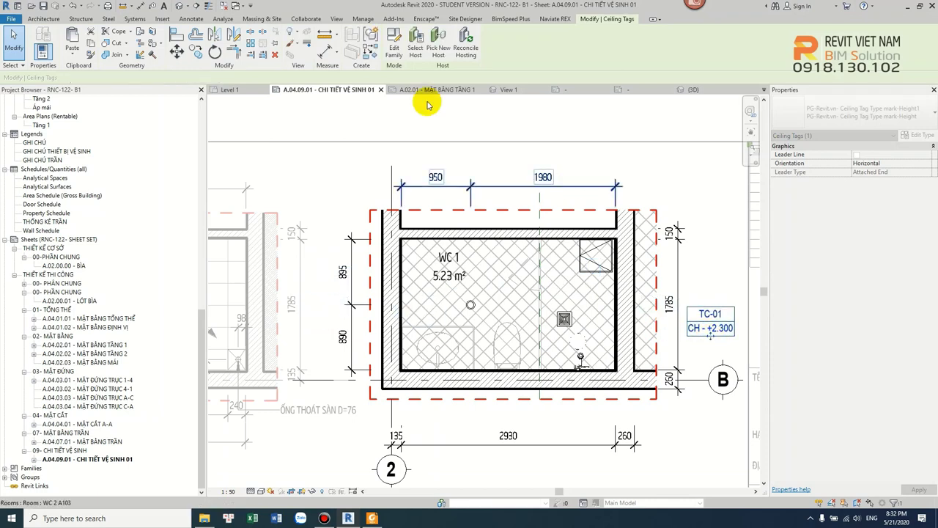
{"action": "left_click", "coordinate": [130, 78]}
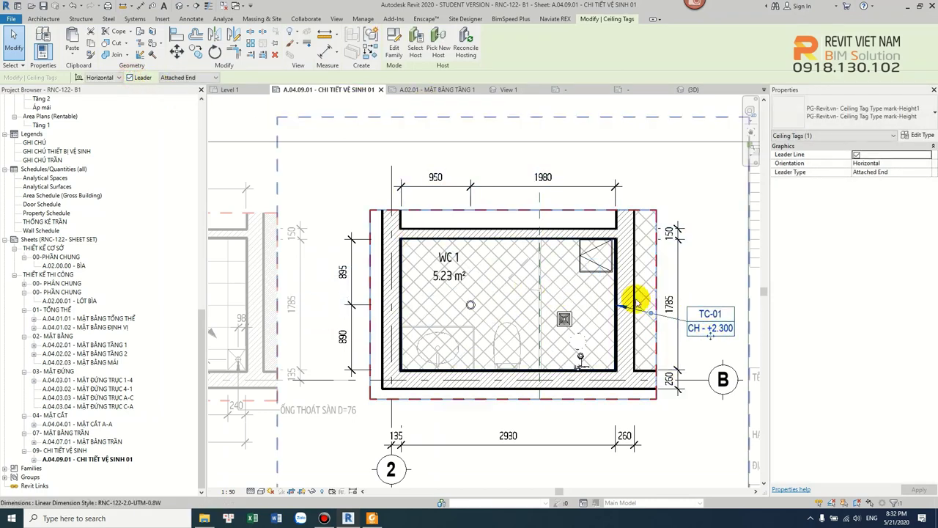
{"action": "left_click", "coordinate": [203, 77]}
{"action": "left_click", "coordinate": [179, 96]}
{"action": "mouse_move", "coordinate": [616, 306]}
{"action": "left_mouse_down"}
{"action": "mouse_move", "coordinate": [596, 334]}
{"action": "mouse_move", "coordinate": [596, 323]}
{"action": "left_mouse_up"}
{"action": "scroll", "coordinate": [674, 290], "scroll_direction": "down", "scroll_amount": 1}
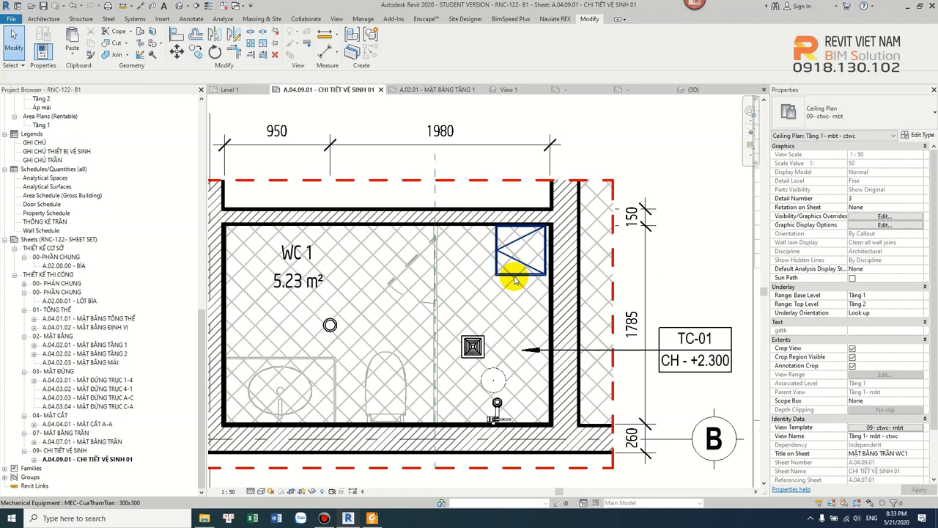
Flip the access hatch symbol until it points down.
{"action": "scroll", "coordinate": [529, 295], "scroll_direction": "up", "scroll_amount": 2}
{"action": "left_click", "coordinate": [510, 282]}
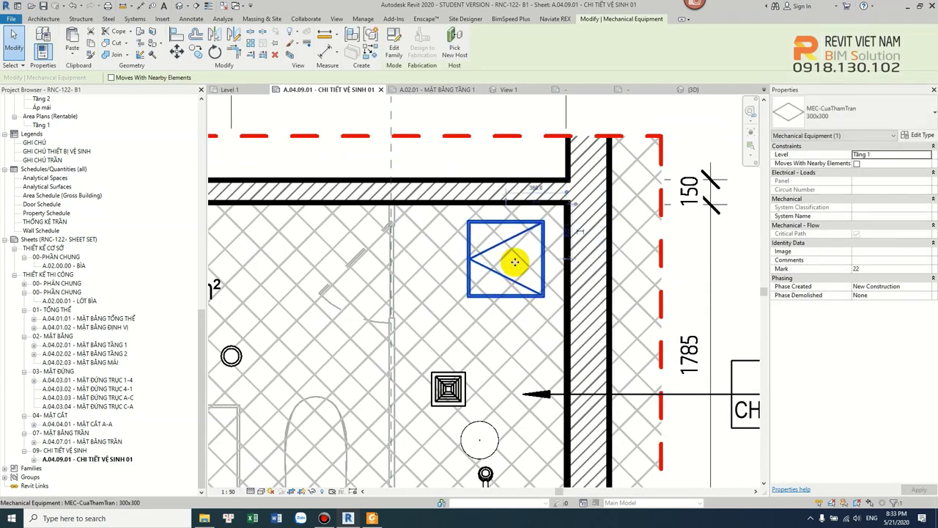
{"action": "key", "text": "space"}
{"action": "key", "text": "space"}
{"action": "key", "text": "space"}
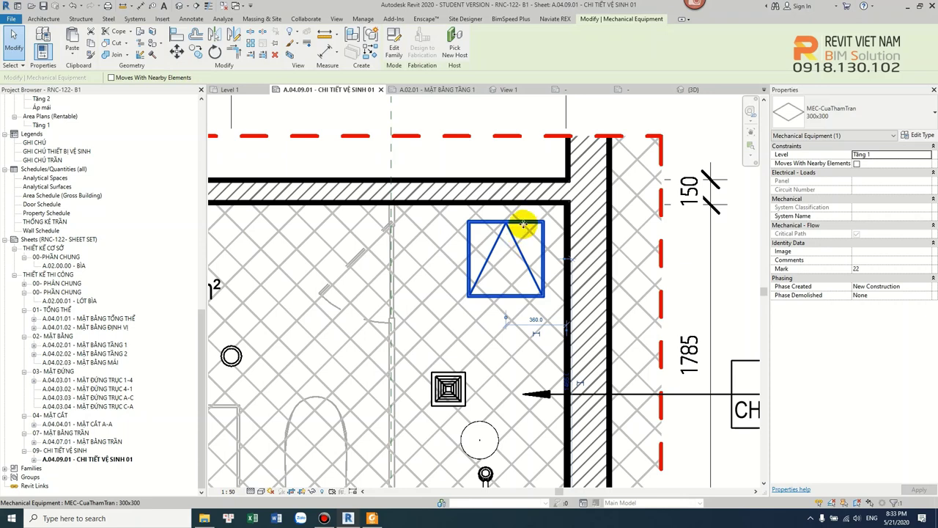
{"action": "key", "text": "space"}
{"action": "key", "text": "space"}
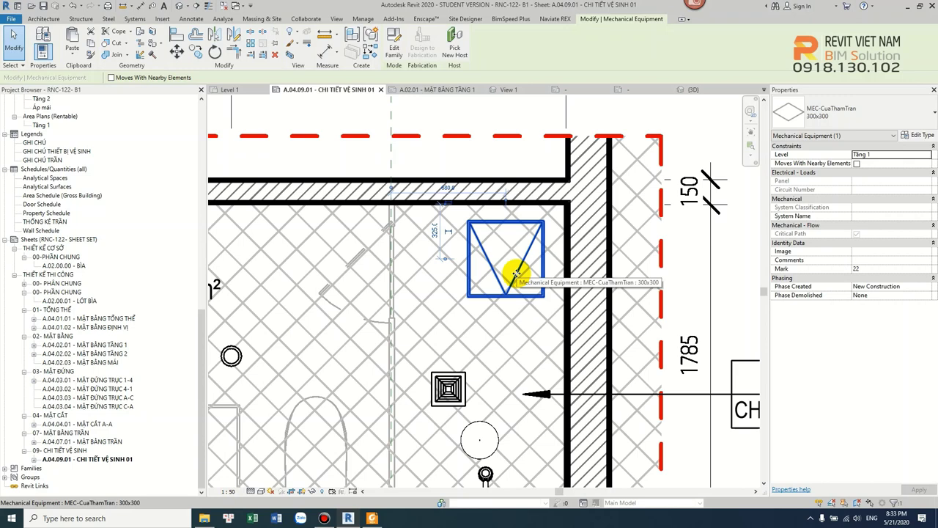
{"action": "key", "text": "space"}
{"action": "key", "text": "space"}
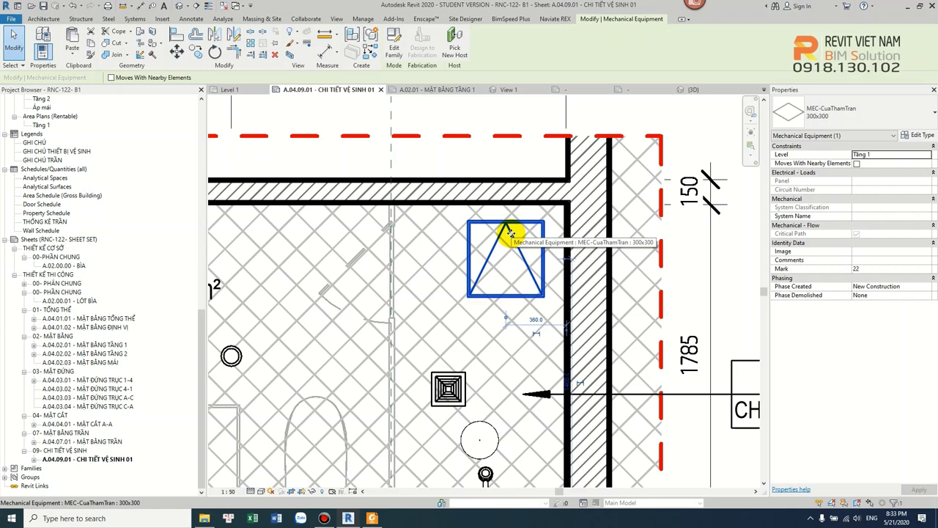
{"action": "key", "text": "space"}
{"action": "key", "text": "space"}
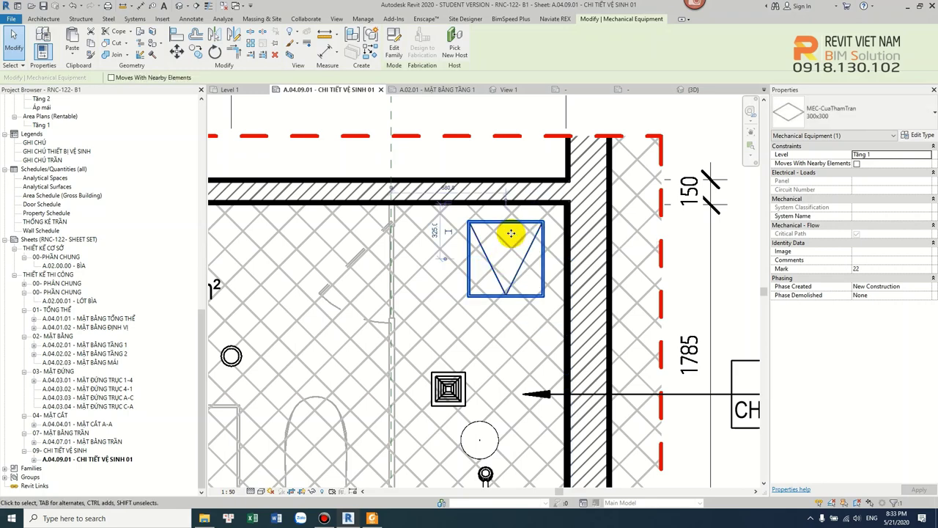
{"action": "key", "text": "Escape"}
Set the access hatch's offset from the top wall to 100.
{"action": "middle_click_drag", "start_coordinate": [549, 240], "coordinate": [543, 264]}
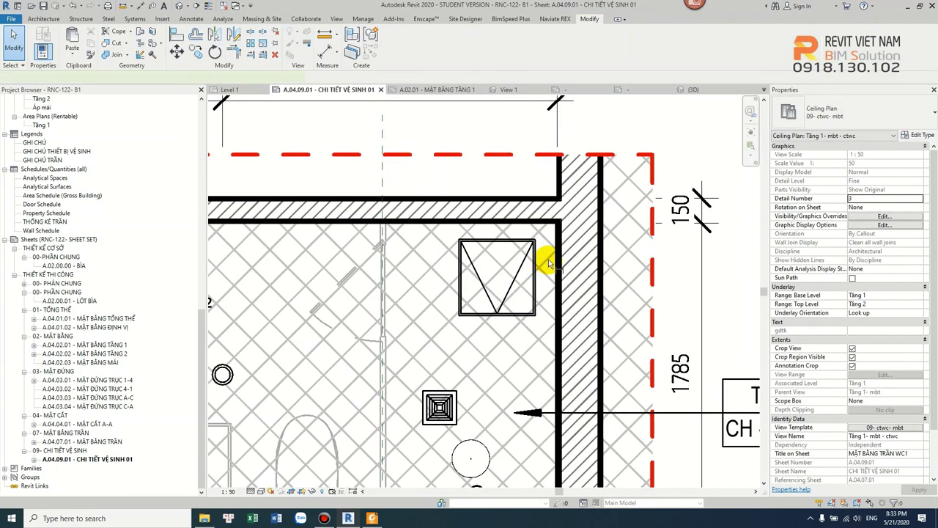
{"action": "key", "text": "d"}
{"action": "key", "text": "i"}
{"action": "scroll", "coordinate": [541, 250], "scroll_direction": "down", "scroll_amount": 2}
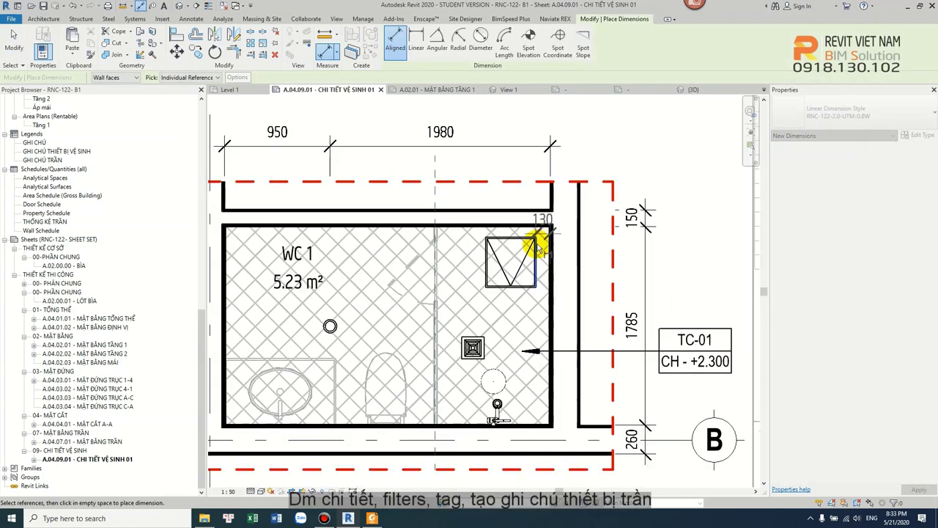
{"action": "scroll", "coordinate": [539, 249], "scroll_direction": "up", "scroll_amount": 1, "text": "ctrl"}
{"action": "key", "text": "Escape"}
{"action": "left_click", "coordinate": [531, 290]}
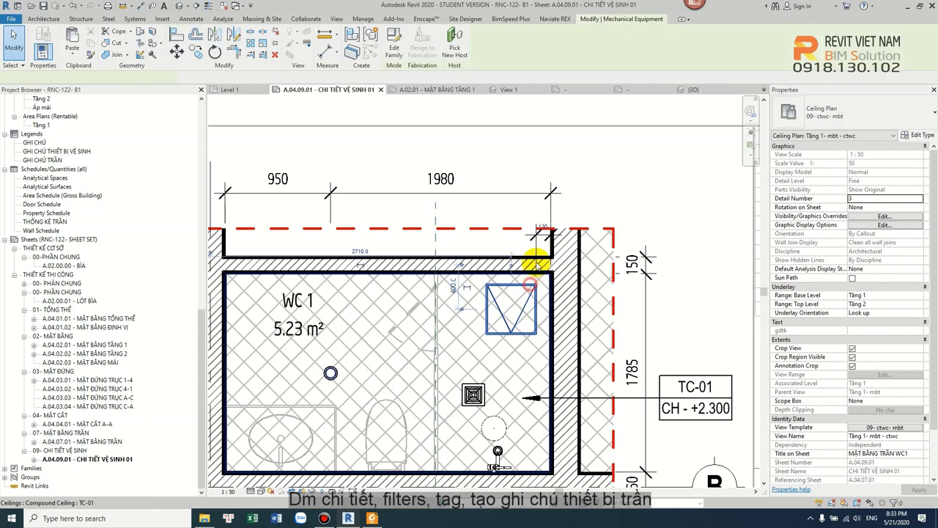
{"action": "left_click", "coordinate": [541, 228]}
{"action": "type", "text": "0"}
{"action": "key", "text": "Return"}
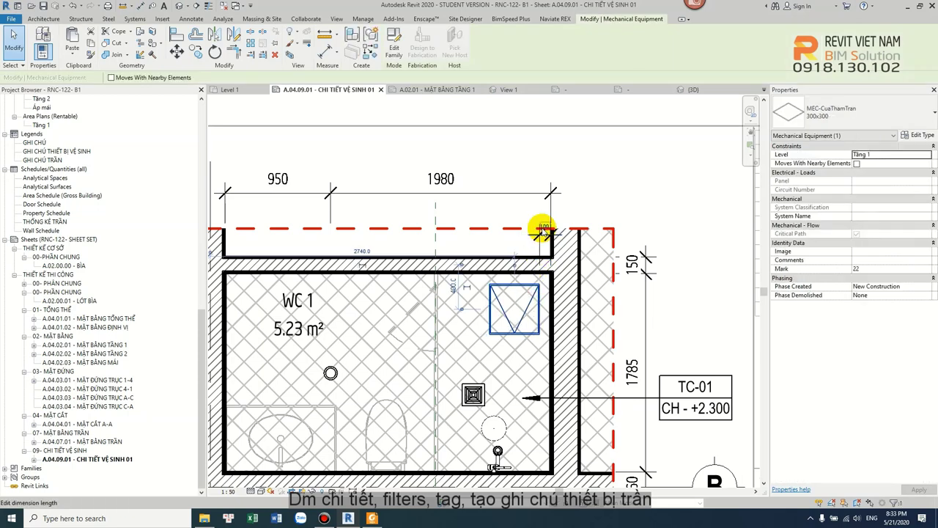
{"action": "key", "text": "Escape"}
Set the hatch's distance from the right side wall to 100.
{"action": "scroll", "coordinate": [539, 290], "scroll_direction": "up", "scroll_amount": 2}
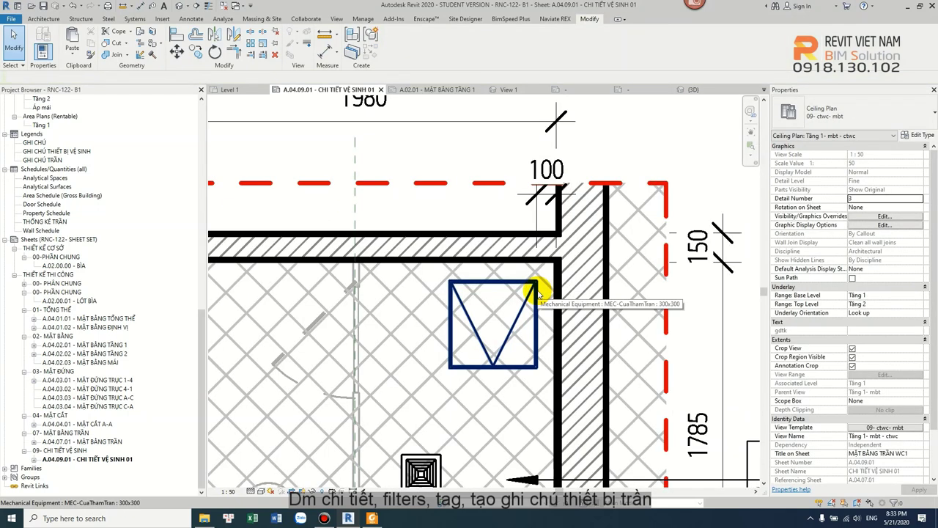
{"action": "key", "text": "d"}
{"action": "key", "text": "i"}
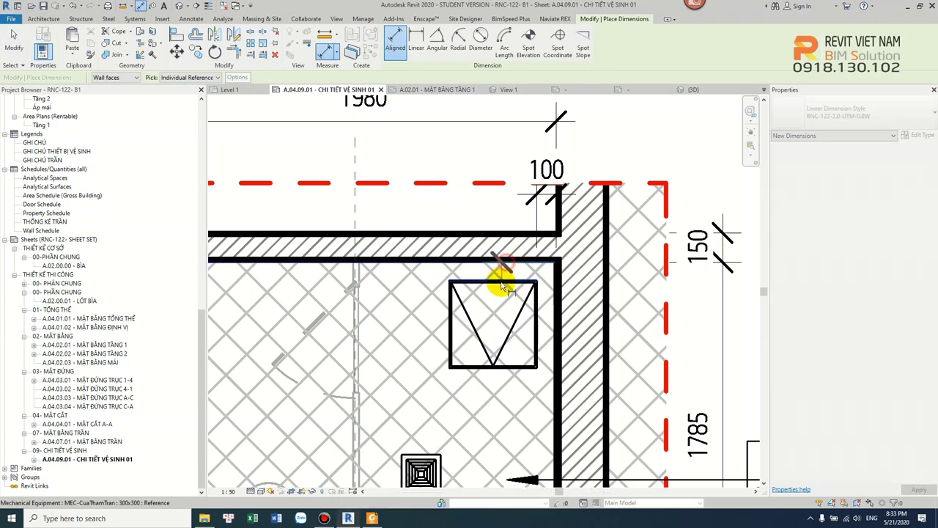
{"action": "key", "text": "Escape"}
{"action": "left_click", "coordinate": [453, 300]}
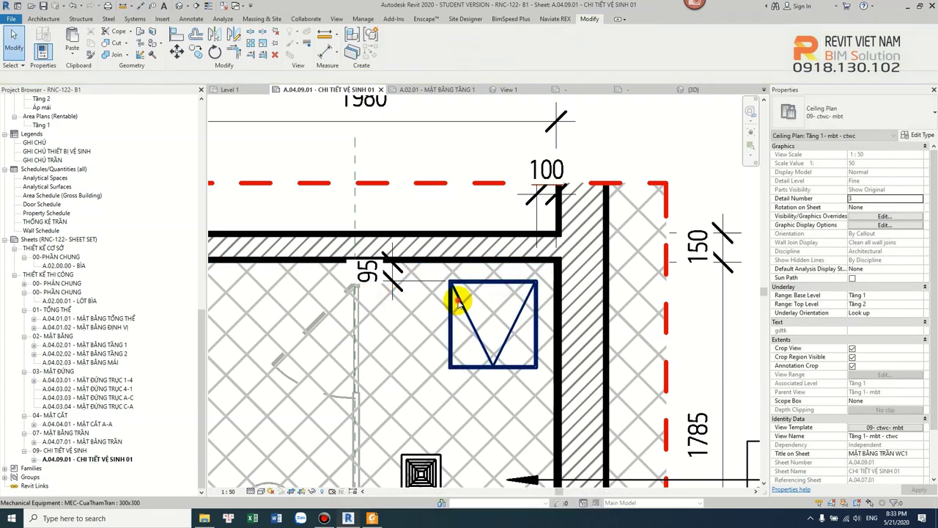
{"action": "left_click", "coordinate": [377, 274]}
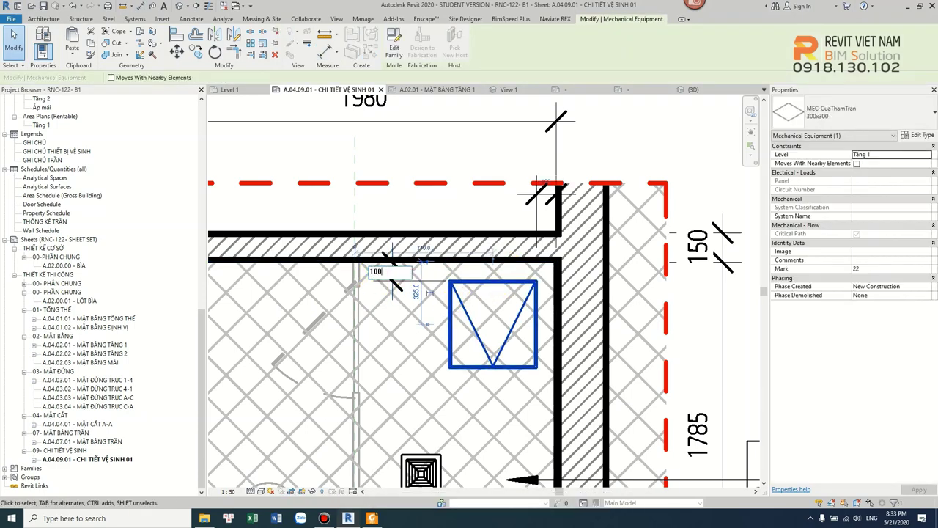
{"action": "left_click", "coordinate": [367, 268]}
Move the two 100 dimension texts clear of the walls beside the hatch.
{"action": "left_click", "coordinate": [388, 294]}
{"action": "mouse_move", "coordinate": [387, 282]}
{"action": "left_mouse_down"}
{"action": "mouse_move", "coordinate": [350, 290]}
{"action": "mouse_move", "coordinate": [359, 282]}
{"action": "left_mouse_up"}
{"action": "left_click", "coordinate": [541, 184]}
{"action": "left_click", "coordinate": [535, 192]}
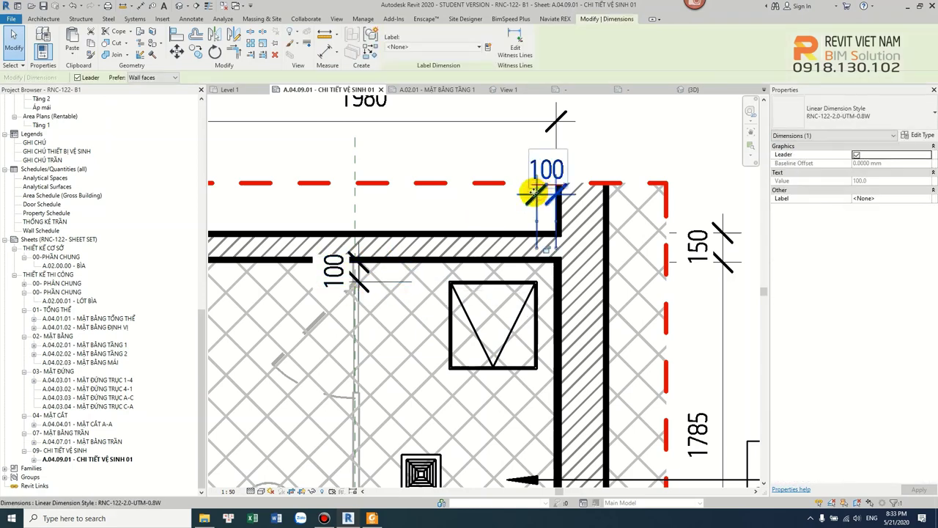
{"action": "left_click_drag", "start_coordinate": [534, 193], "coordinate": [520, 416]}
{"action": "middle_click_drag", "start_coordinate": [520, 416], "coordinate": [508, 360]}
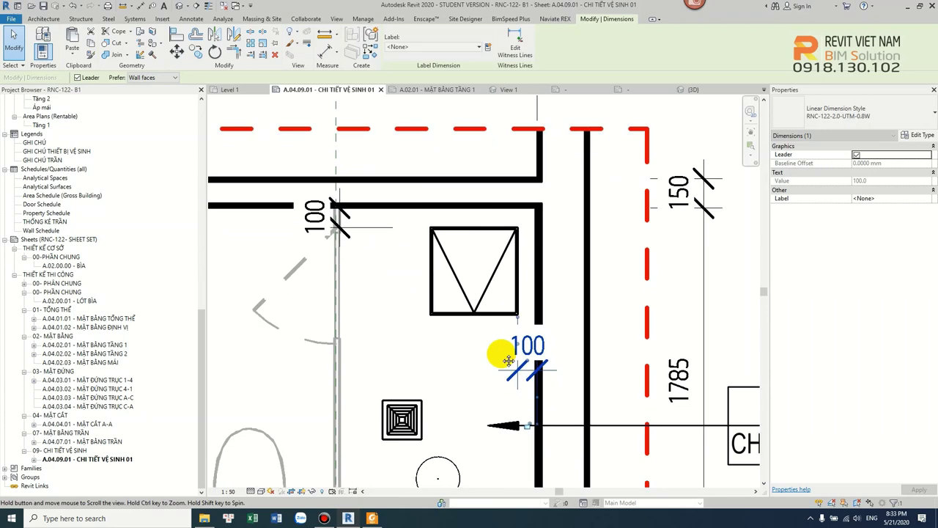
{"action": "left_click_drag", "start_coordinate": [540, 315], "coordinate": [540, 310]}
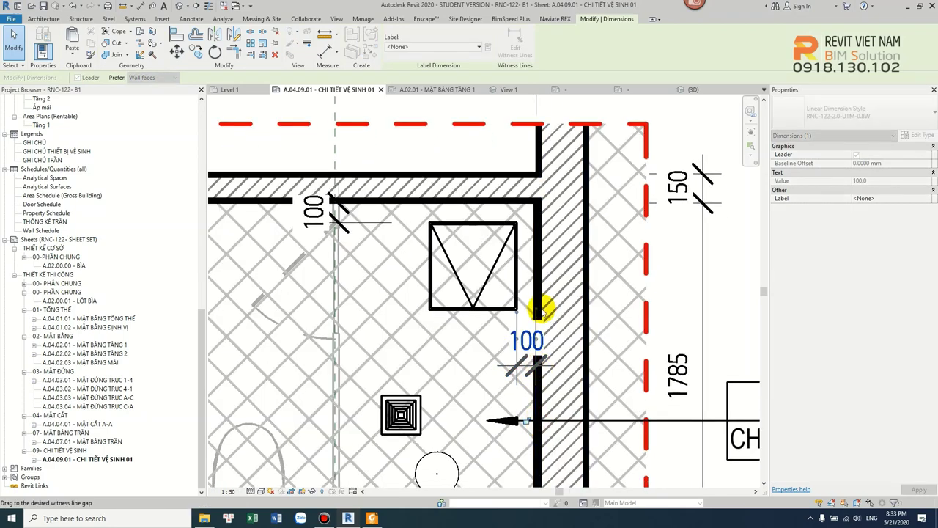
{"action": "scroll", "coordinate": [541, 311], "scroll_direction": "down", "scroll_amount": 3}
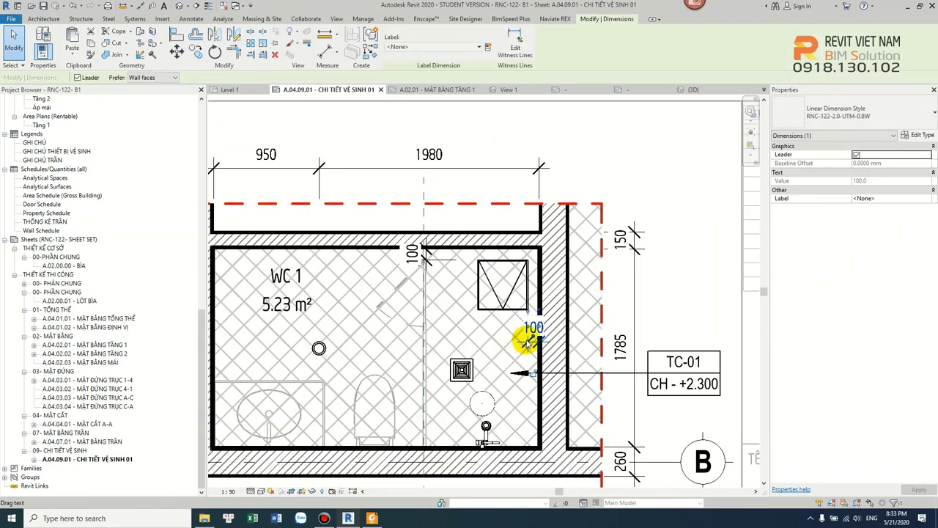
{"action": "key", "text": "Escape"}
{"action": "scroll", "coordinate": [514, 381], "scroll_direction": "down", "scroll_amount": 2}
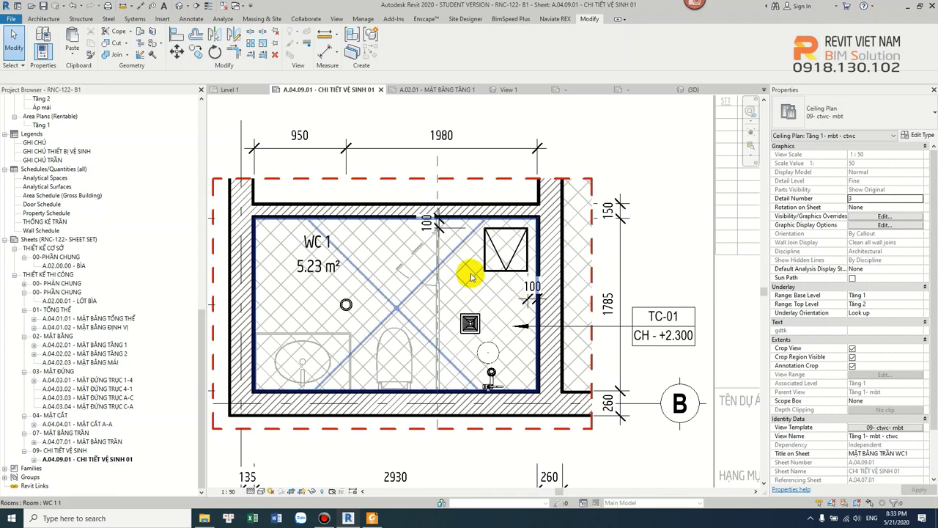
Move the exhaust fan onto the toilet and dimension it from the bottom wall (375).
{"action": "scroll", "coordinate": [472, 276], "scroll_direction": "up", "scroll_amount": 1}
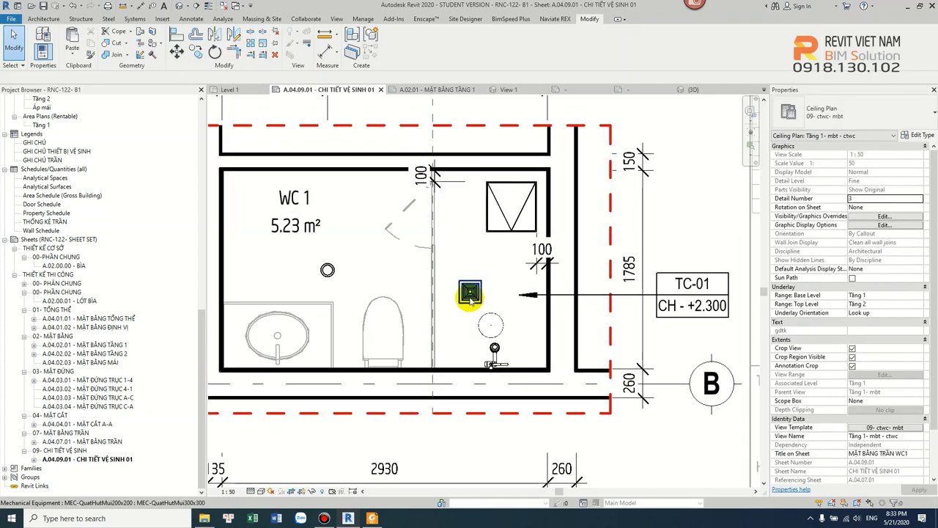
{"action": "left_click_drag", "start_coordinate": [470, 295], "coordinate": [404, 334]}
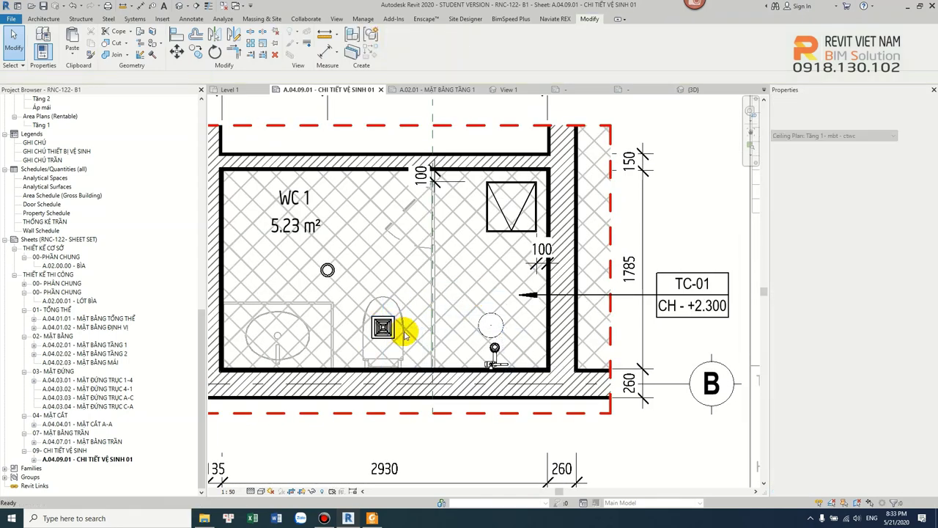
{"action": "key", "text": "d"}
{"action": "key", "text": "i"}
{"action": "scroll", "coordinate": [418, 366], "scroll_direction": "up", "scroll_amount": 3}
{"action": "left_click", "coordinate": [423, 389]}
{"action": "left_click", "coordinate": [361, 304]}
{"action": "left_click", "coordinate": [484, 311]}
{"action": "key", "text": "Escape"}
{"action": "key", "text": "Escape"}
Change the fan's distance from the bottom wall to 400.
{"action": "left_click", "coordinate": [359, 305]}
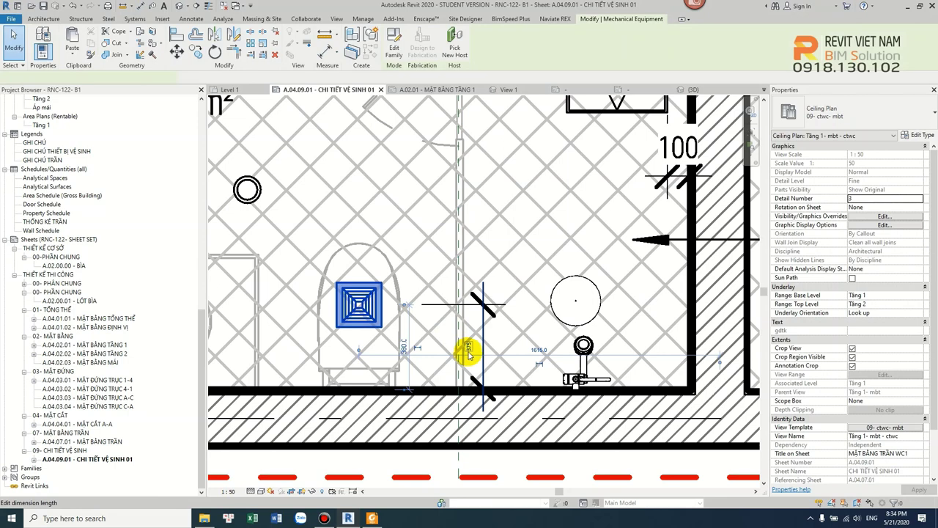
{"action": "left_click", "coordinate": [468, 349]}
{"action": "key", "text": "Return"}
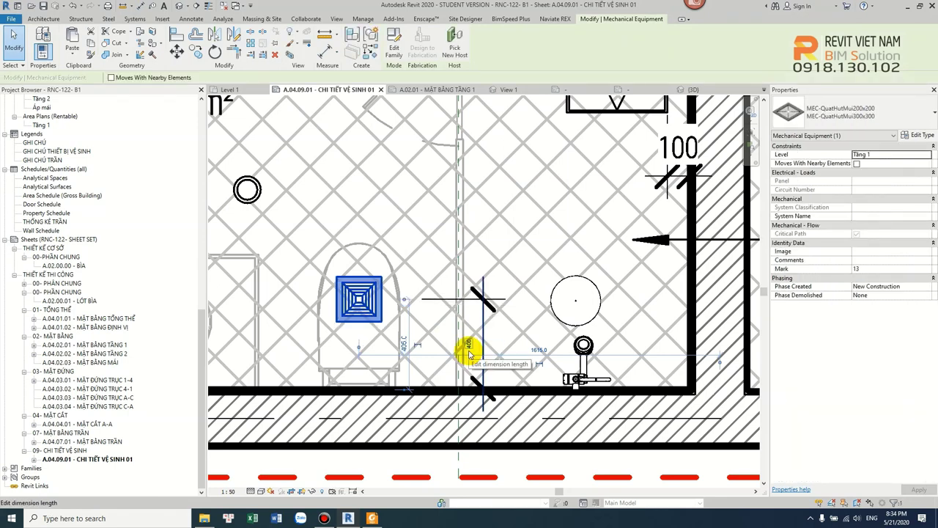
{"action": "left_click", "coordinate": [473, 357]}
{"action": "left_click", "coordinate": [480, 392]}
{"action": "scroll", "coordinate": [422, 326], "scroll_direction": "down", "scroll_amount": 2}
Start and cancel the aligned dimension (DI) and Align (AL) tools, leaving the fan unchanged.
{"action": "key", "text": "d"}
{"action": "key", "text": "i"}
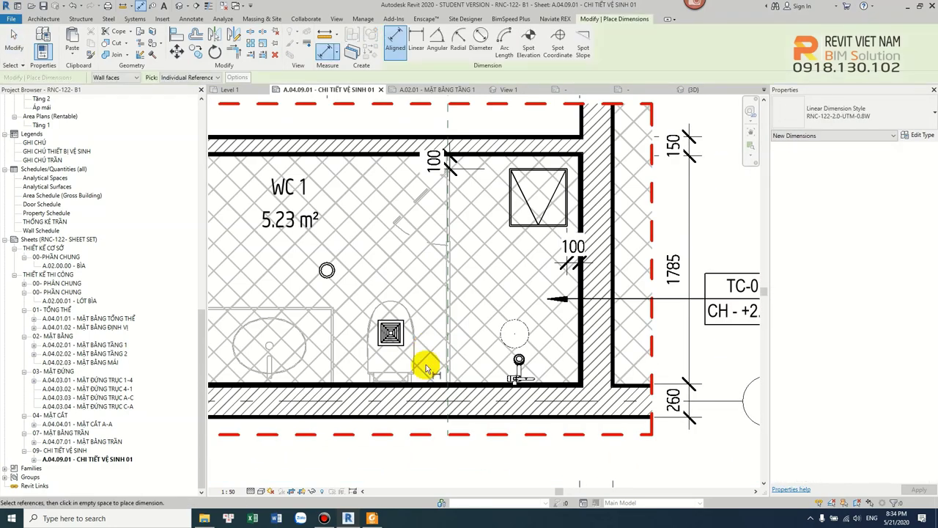
{"action": "scroll", "coordinate": [425, 411], "scroll_direction": "up", "scroll_amount": 1}
{"action": "key", "text": "Escape"}
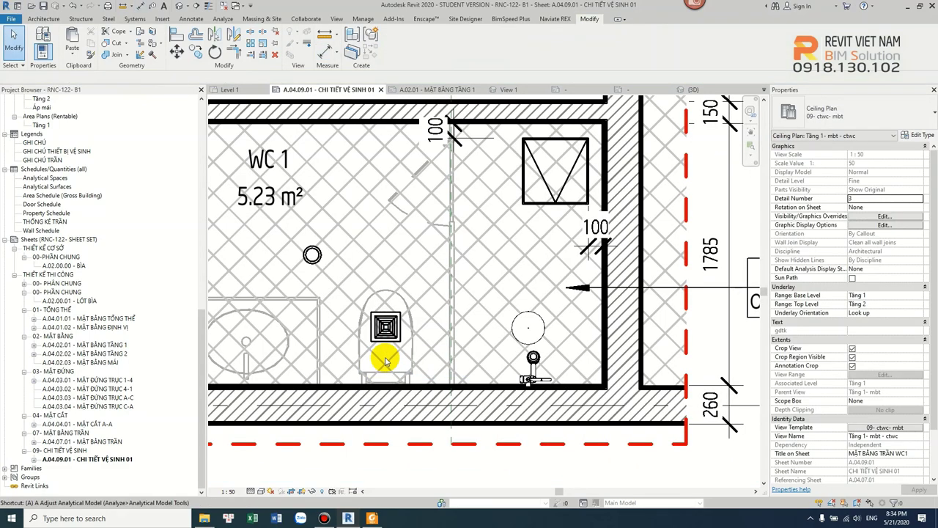
{"action": "key", "text": "a"}
{"action": "key", "text": "l"}
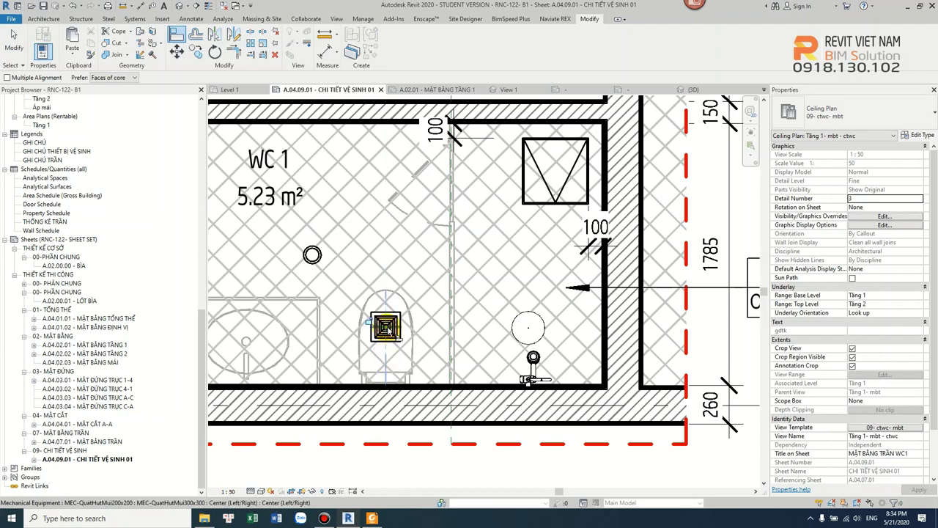
{"action": "key", "text": "Escape"}
{"action": "scroll", "coordinate": [388, 330], "scroll_direction": "down", "scroll_amount": 2}
{"action": "scroll", "coordinate": [386, 328], "scroll_direction": "down", "scroll_amount": 1}
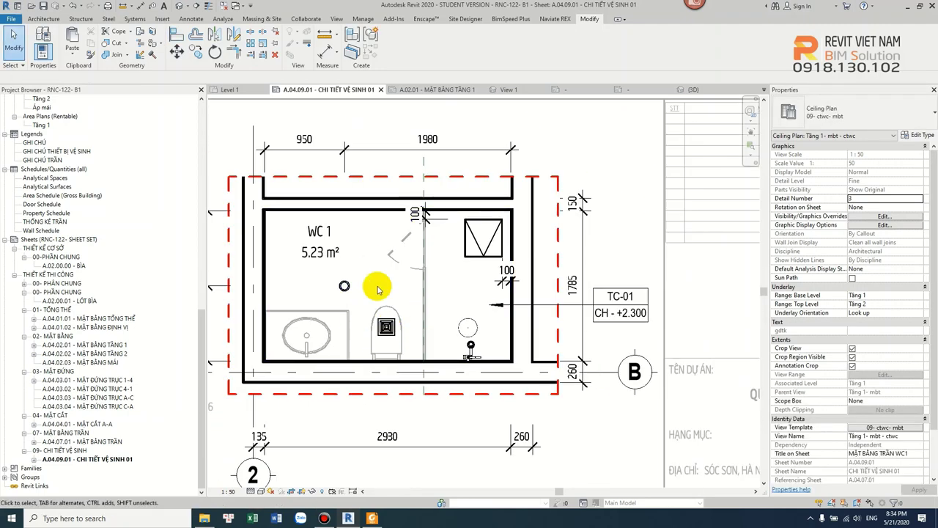
Drag the WC 1 room tag (5.23 m²) to mid-room, above the toilet.
{"action": "left_click", "coordinate": [389, 290]}
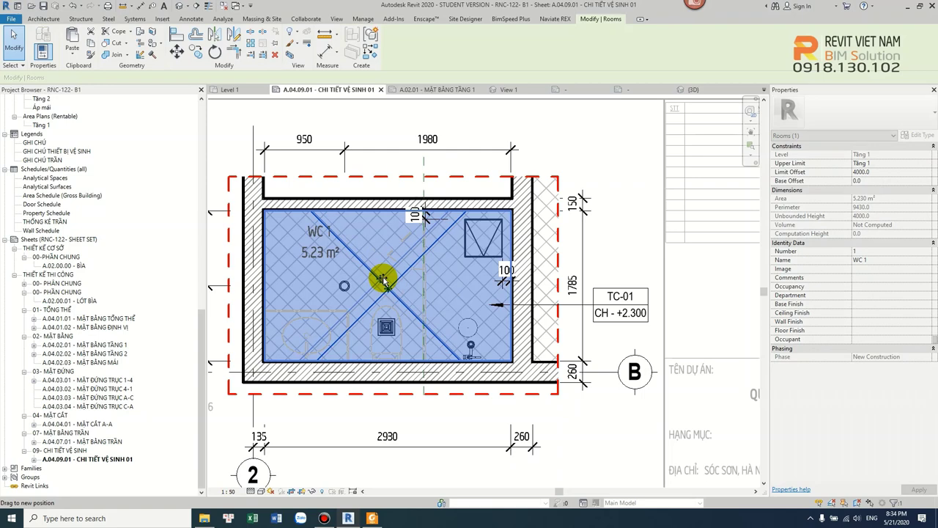
{"action": "left_click", "coordinate": [319, 257]}
{"action": "left_click_drag", "start_coordinate": [319, 258], "coordinate": [377, 297]}
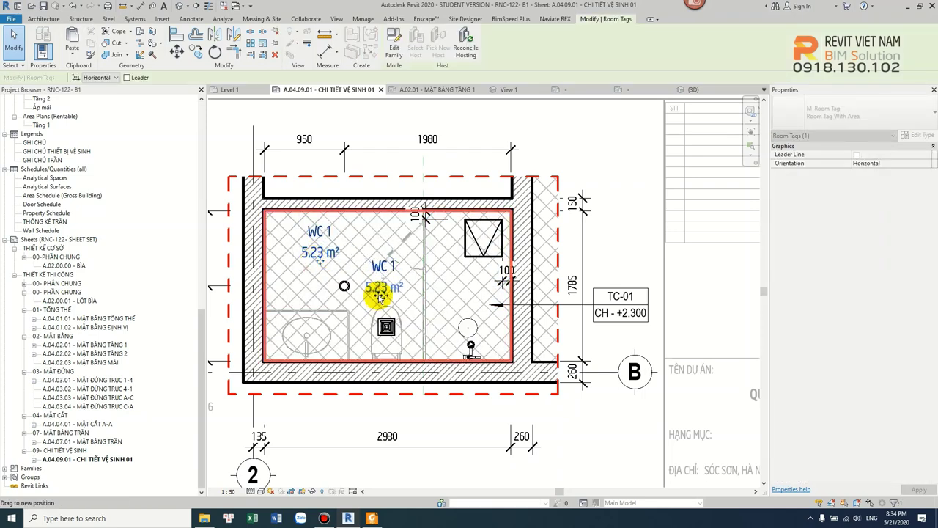
{"action": "left_click_drag", "start_coordinate": [380, 295], "coordinate": [381, 293]}
{"action": "scroll", "coordinate": [381, 294], "scroll_direction": "up", "scroll_amount": 2}
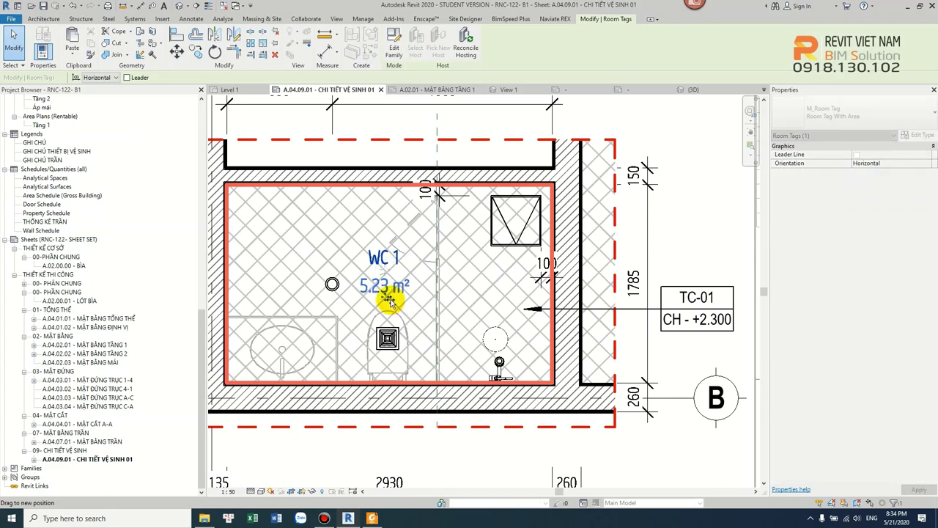
{"action": "key", "text": "Escape"}
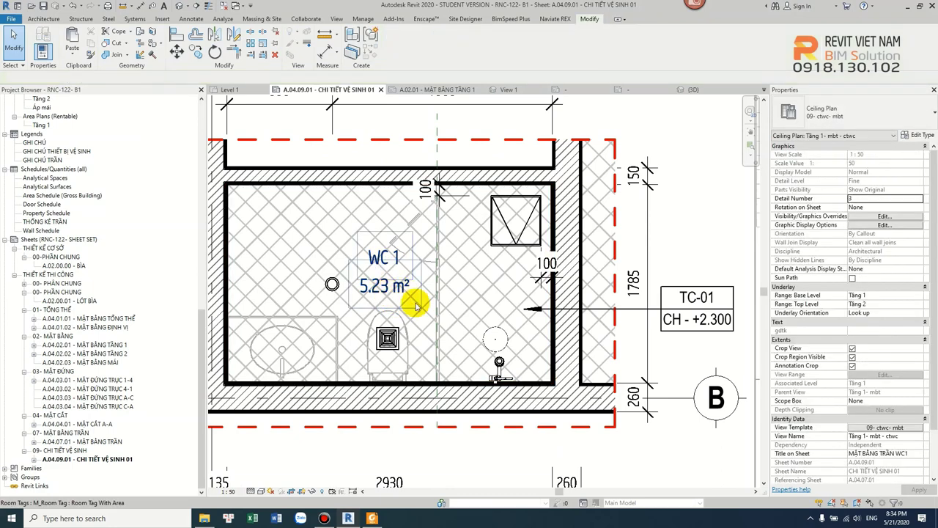
{"action": "scroll", "coordinate": [433, 307], "scroll_direction": "down", "scroll_amount": 2}
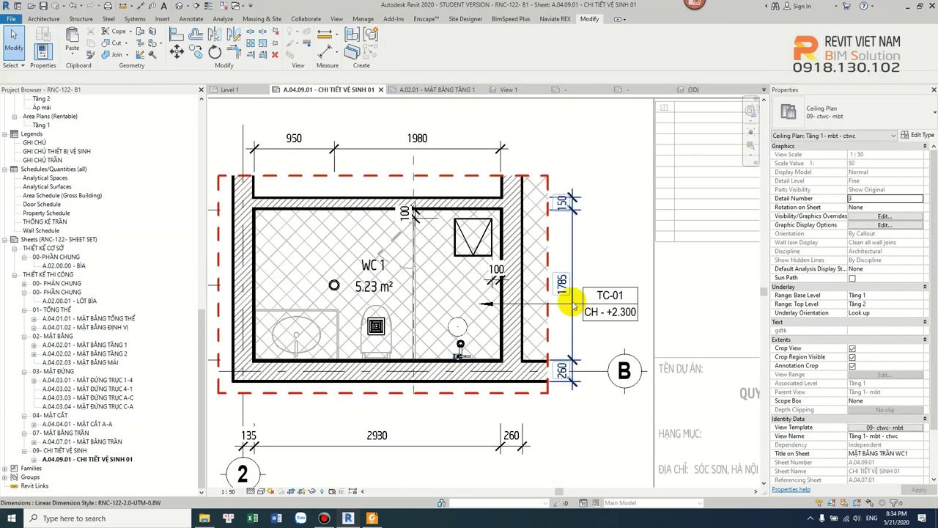
{"action": "scroll", "coordinate": [549, 330], "scroll_direction": "down", "scroll_amount": 1}
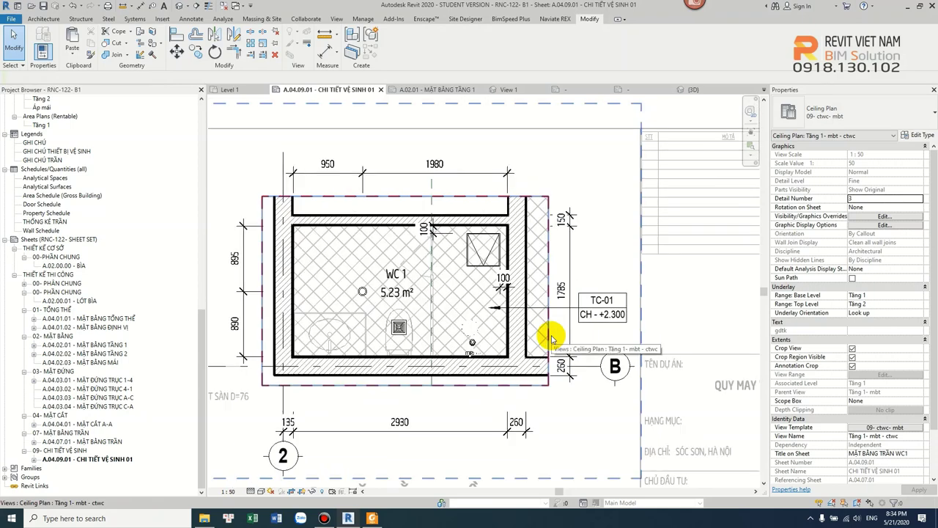
Activate the WC1 plan viewport on the sheet.
{"action": "double_click", "coordinate": [552, 338]}
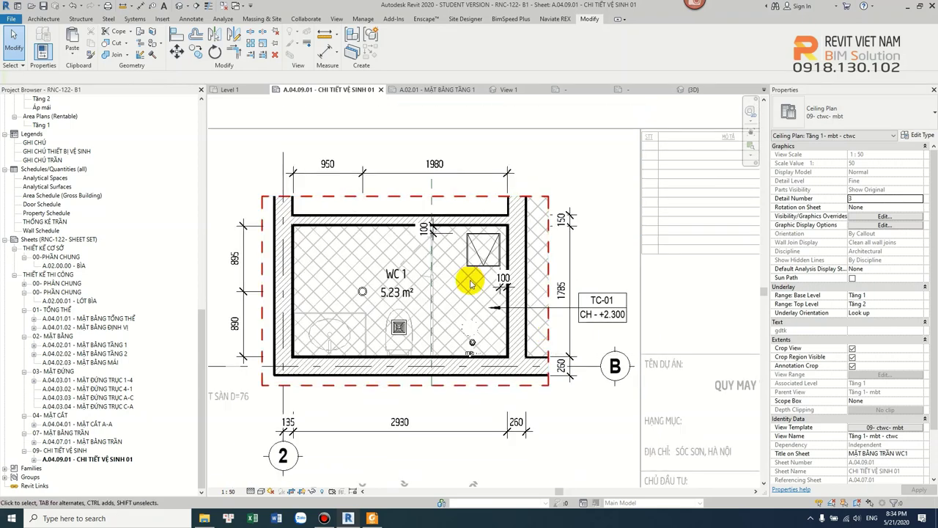
{"action": "scroll", "coordinate": [430, 289], "scroll_direction": "up", "scroll_amount": 2}
{"action": "scroll", "coordinate": [424, 282], "scroll_direction": "up", "scroll_amount": 1}
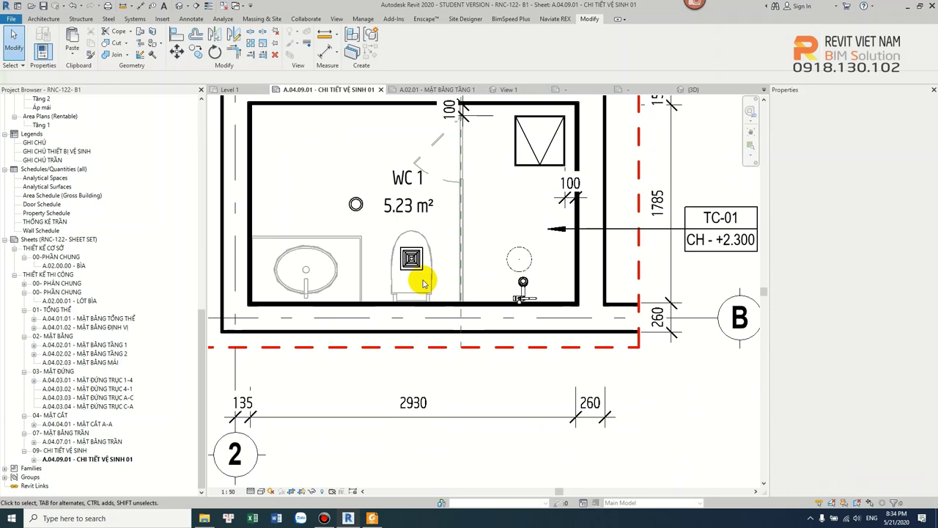
Add a 1450/1480 dimension chain from the right wall through the toilet centre to the left wall.
{"action": "key", "text": "d"}
{"action": "key", "text": "i"}
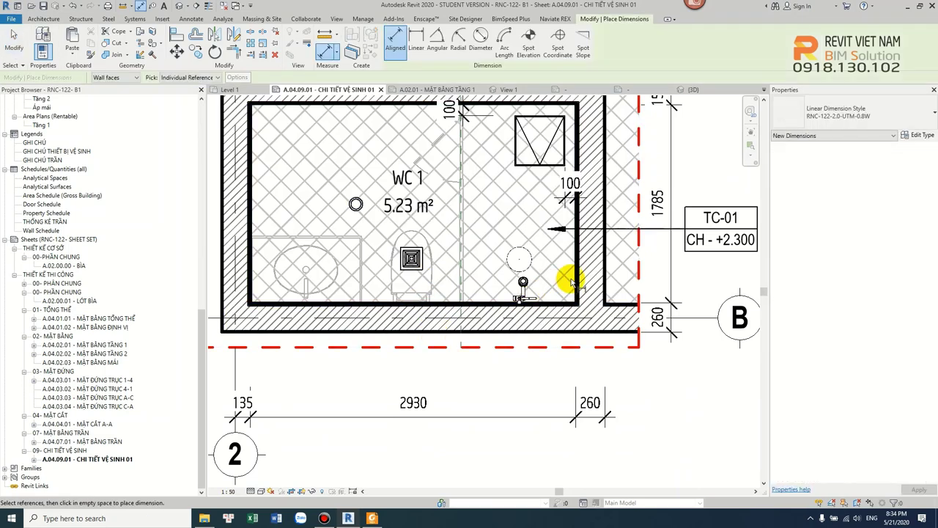
{"action": "left_click", "coordinate": [575, 280]}
{"action": "left_click", "coordinate": [411, 260]}
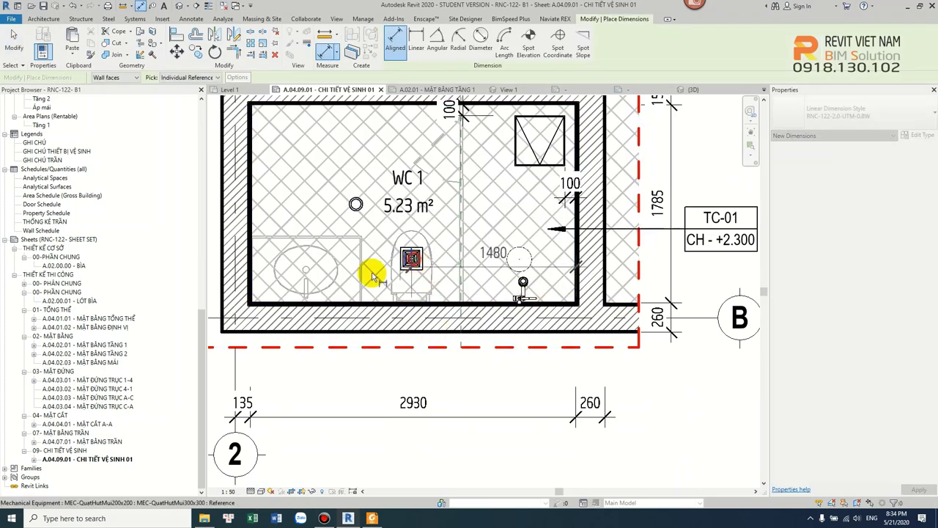
{"action": "key", "text": "Tab"}
{"action": "key", "text": "Tab"}
{"action": "scroll", "coordinate": [255, 264], "scroll_direction": "up", "scroll_amount": 2}
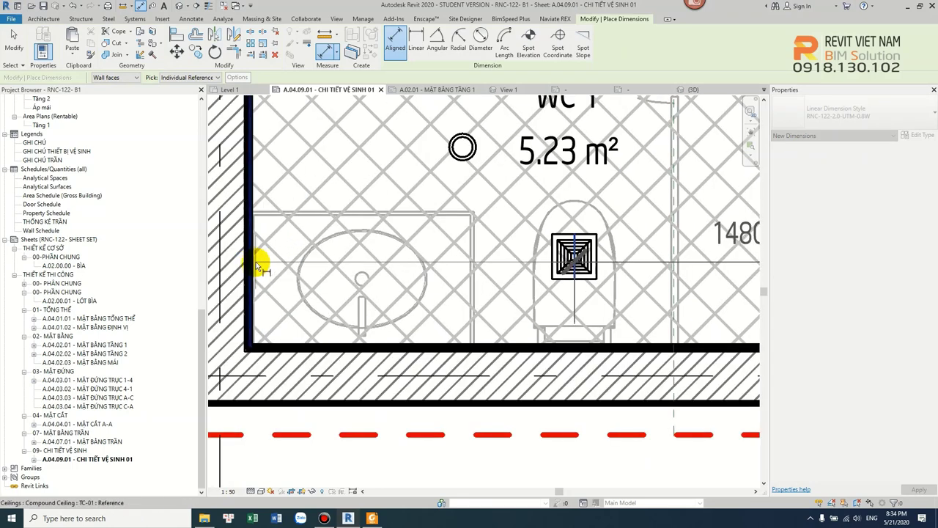
{"action": "left_click", "coordinate": [254, 220]}
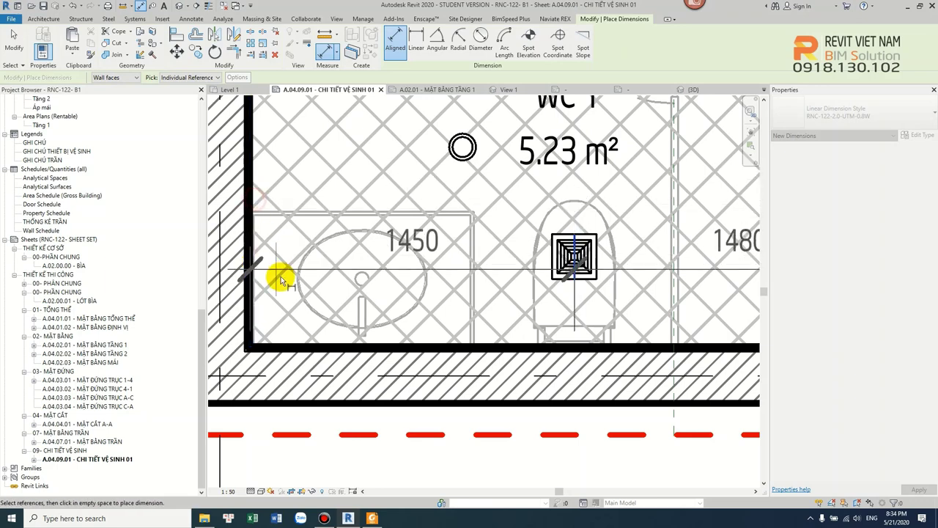
{"action": "scroll", "coordinate": [411, 348], "scroll_direction": "down", "scroll_amount": 3}
{"action": "left_click", "coordinate": [447, 373]}
{"action": "scroll", "coordinate": [446, 373], "scroll_direction": "down", "scroll_amount": 2}
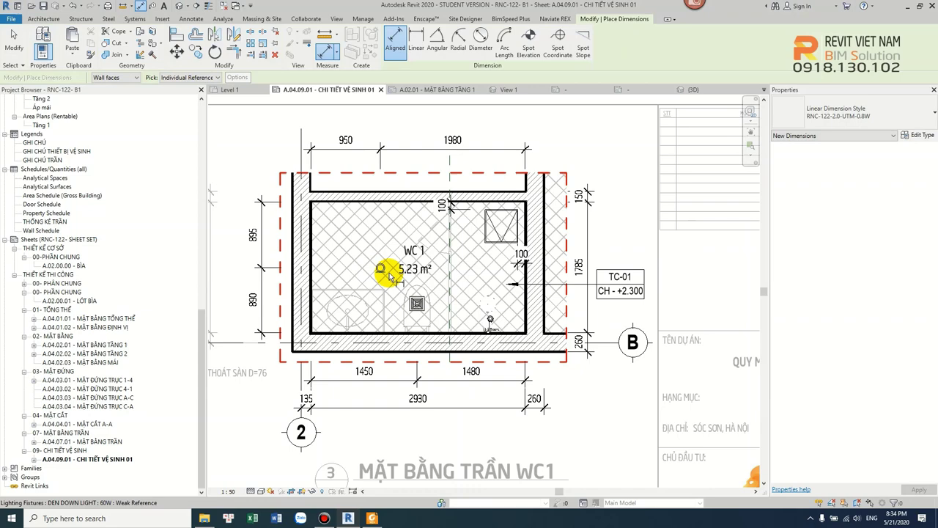
{"action": "scroll", "coordinate": [506, 242], "scroll_direction": "up", "scroll_amount": 2}
{"action": "scroll", "coordinate": [513, 241], "scroll_direction": "up", "scroll_amount": 2}
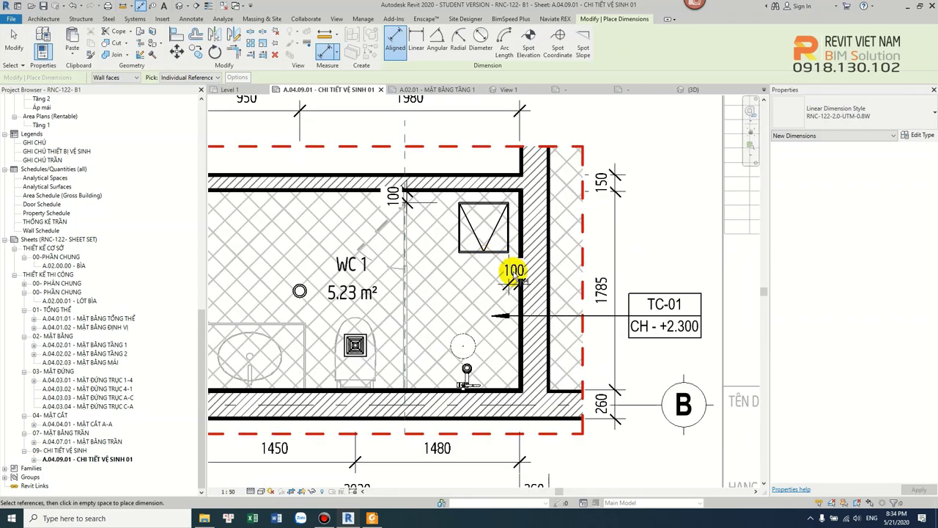
{"action": "key", "text": "Escape"}
{"action": "key", "text": "Escape"}
Reposition the 100 dimension inside WC 1 beside the right wall.
{"action": "scroll", "coordinate": [514, 283], "scroll_direction": "down", "scroll_amount": 2}
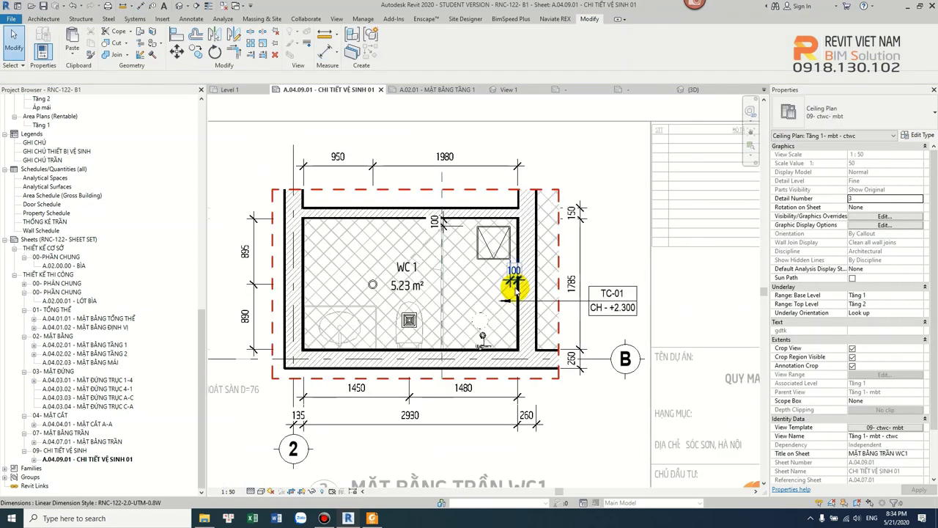
{"action": "scroll", "coordinate": [517, 282], "scroll_direction": "up", "scroll_amount": 1}
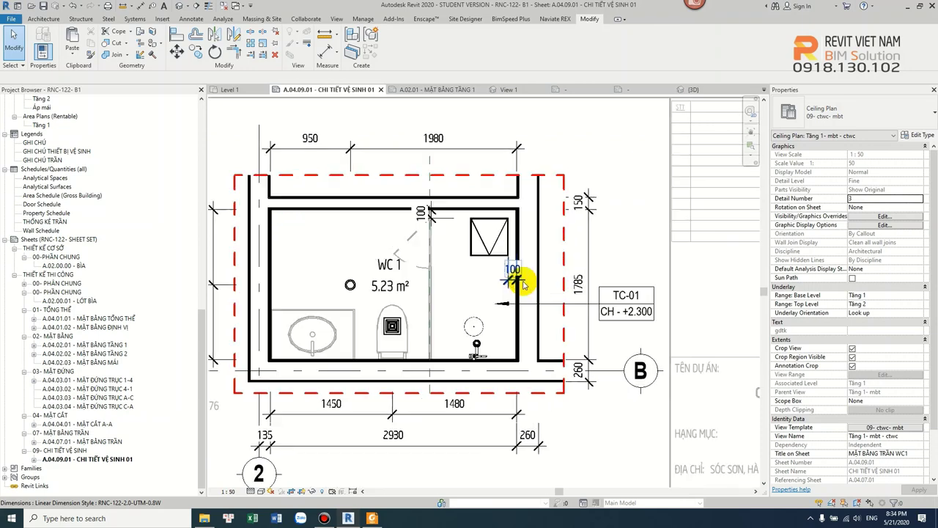
{"action": "scroll", "coordinate": [521, 285], "scroll_direction": "up", "scroll_amount": 2}
{"action": "scroll", "coordinate": [520, 286], "scroll_direction": "down", "scroll_amount": 3}
{"action": "scroll", "coordinate": [525, 286], "scroll_direction": "up", "scroll_amount": 1}
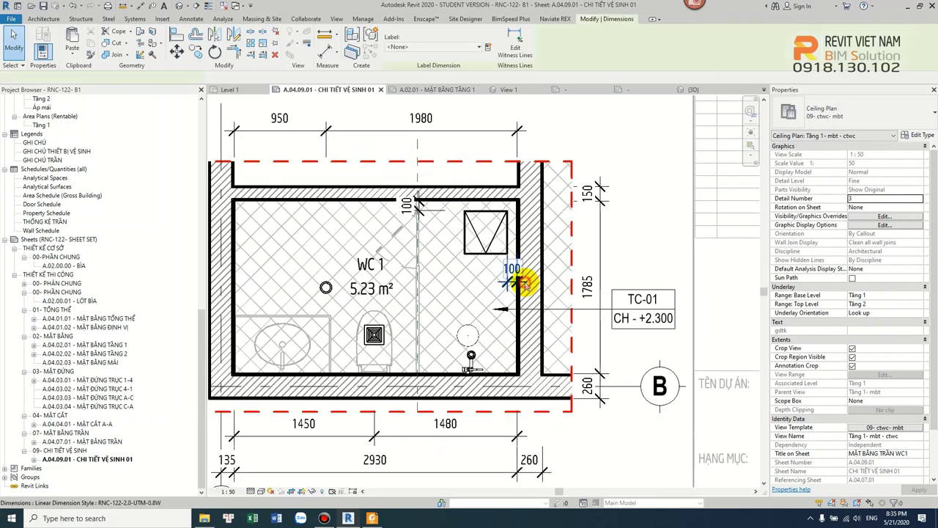
{"action": "left_click_drag", "start_coordinate": [524, 285], "coordinate": [536, 139]}
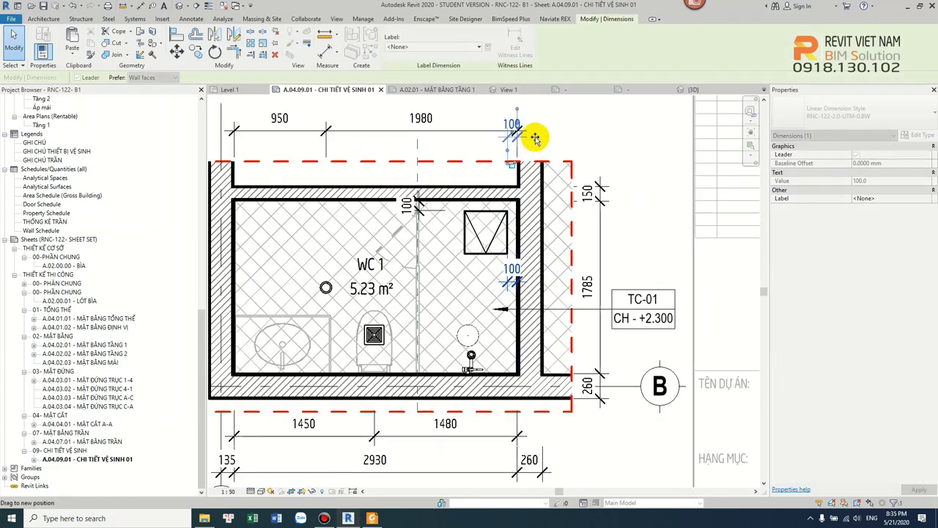
{"action": "middle_click_drag", "start_coordinate": [534, 132], "coordinate": [540, 203]}
{"action": "left_click", "coordinate": [474, 169]}
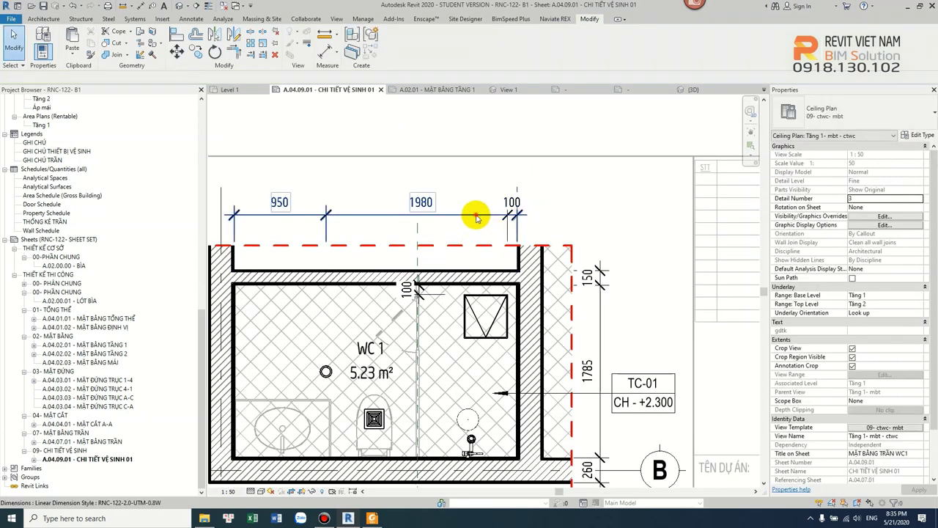
{"action": "left_click", "coordinate": [469, 214]}
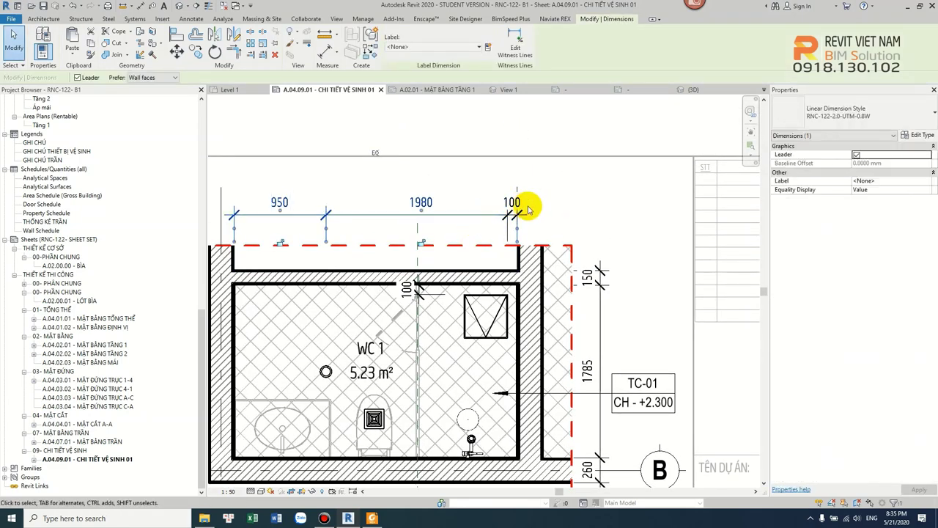
{"action": "key", "text": "Escape"}
{"action": "key", "text": "ctrl+z"}
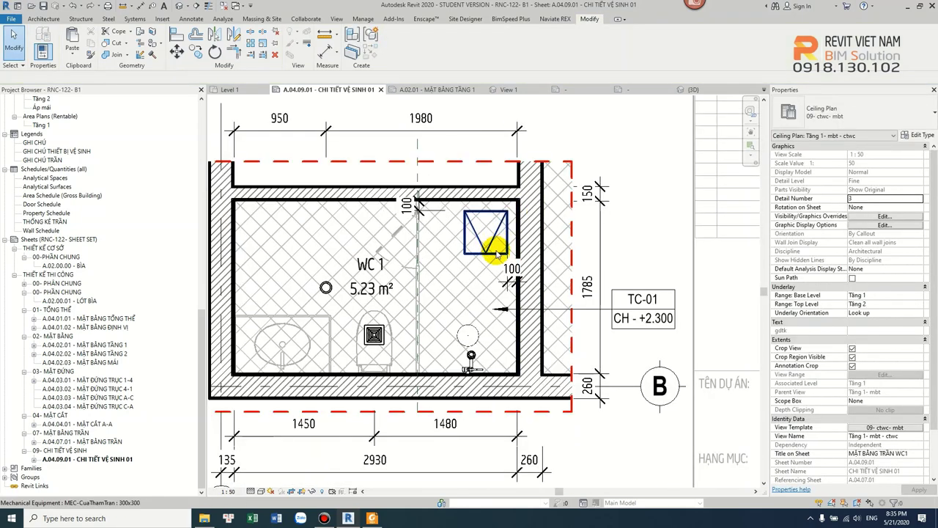
{"action": "scroll", "coordinate": [450, 304], "scroll_direction": "down", "scroll_amount": 1}
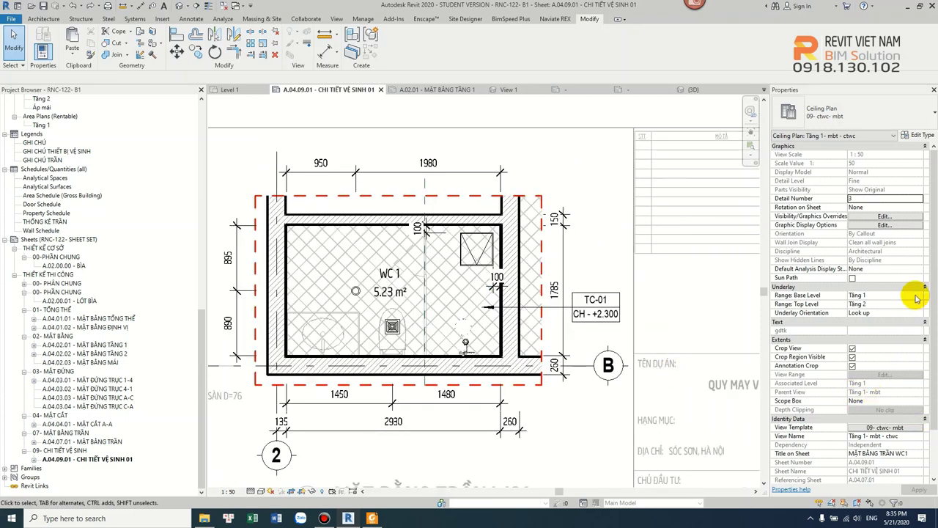
Set the underlay base level to None and browse the template's model categories.
{"action": "left_click", "coordinate": [919, 295]}
{"action": "left_click", "coordinate": [880, 304]}
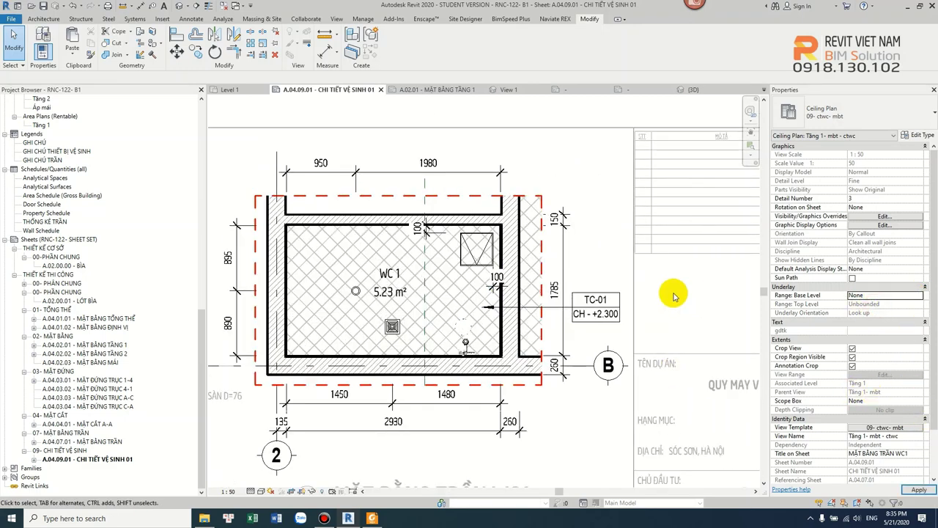
{"action": "left_click", "coordinate": [896, 429]}
{"action": "left_click", "coordinate": [631, 181]}
{"action": "left_click", "coordinate": [522, 220]}
{"action": "scroll", "coordinate": [522, 221], "scroll_direction": "down", "scroll_amount": 3}
{"action": "left_click", "coordinate": [531, 247]}
{"action": "scroll", "coordinate": [530, 274], "scroll_direction": "down", "scroll_amount": 1}
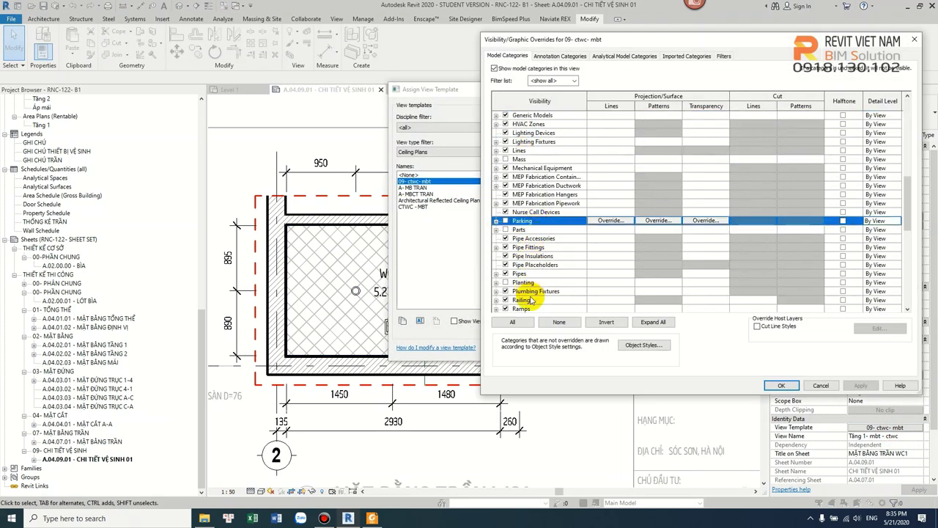
{"action": "left_click", "coordinate": [511, 290]}
{"action": "left_click", "coordinate": [782, 385]}
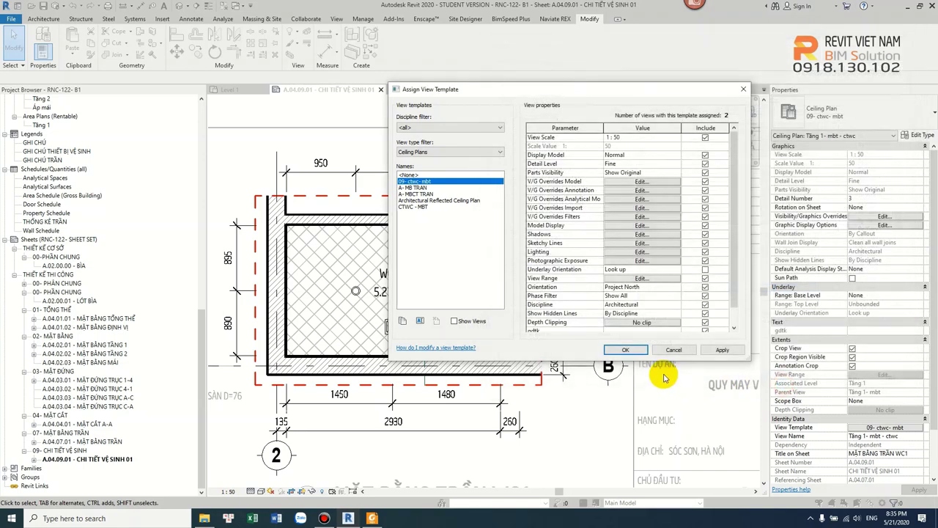
{"action": "left_click", "coordinate": [626, 353]}
Inspect the floor drain and the ceiling access hatch in the plan.
{"action": "scroll", "coordinate": [448, 256], "scroll_direction": "up", "scroll_amount": 2}
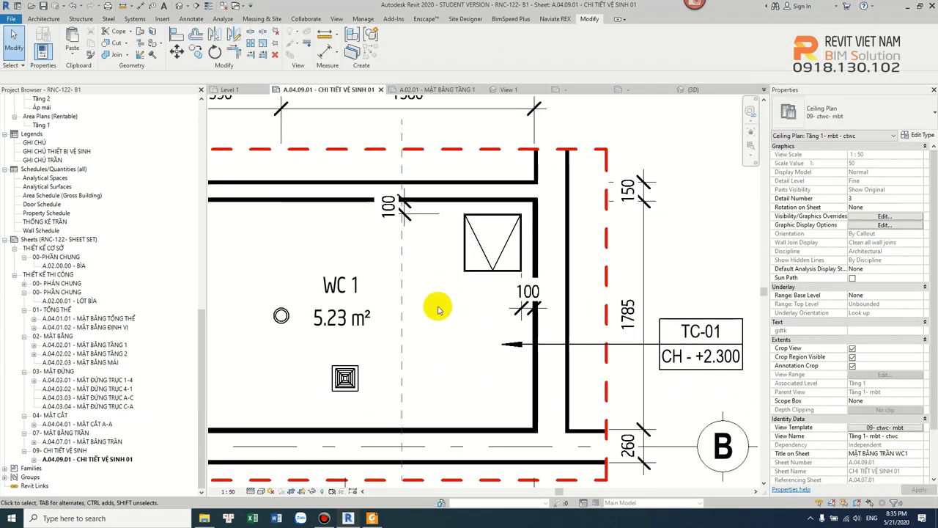
{"action": "scroll", "coordinate": [440, 303], "scroll_direction": "up", "scroll_amount": 1}
{"action": "left_click", "coordinate": [474, 329]}
{"action": "key", "text": "Escape"}
{"action": "scroll", "coordinate": [530, 330], "scroll_direction": "down", "scroll_amount": 2}
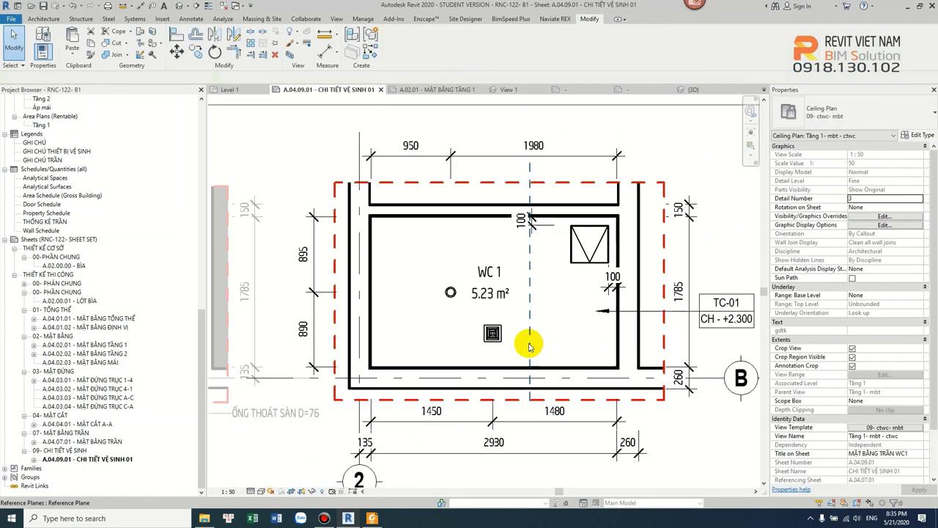
{"action": "left_click", "coordinate": [605, 258]}
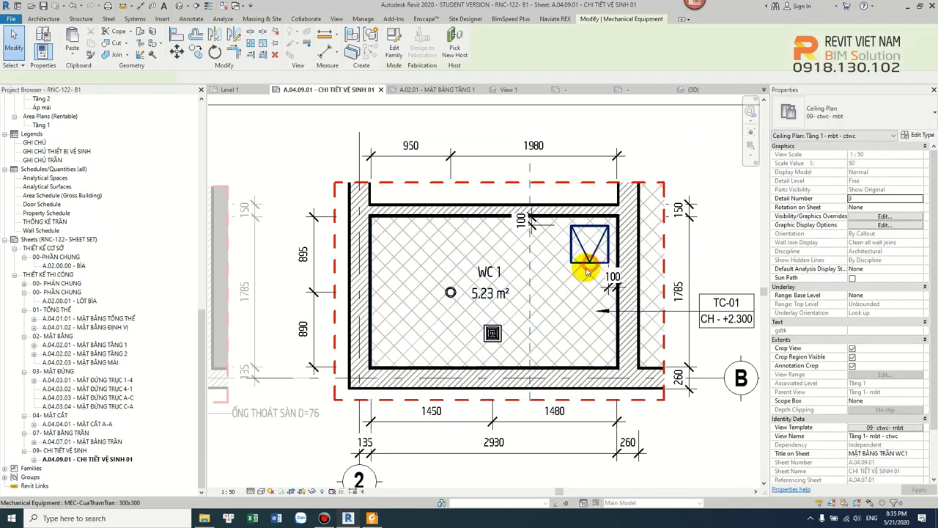
{"action": "key", "text": "Escape"}
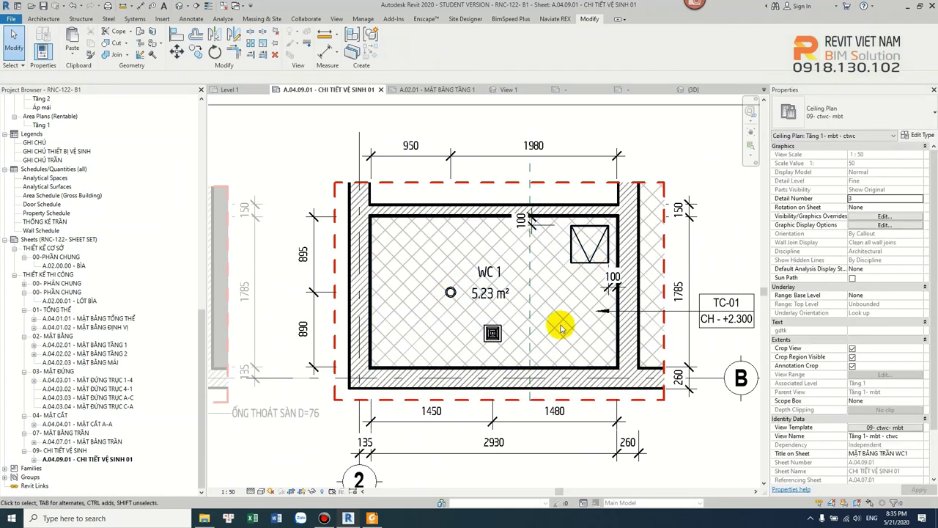
{"action": "scroll", "coordinate": [539, 313], "scroll_direction": "down", "scroll_amount": 2}
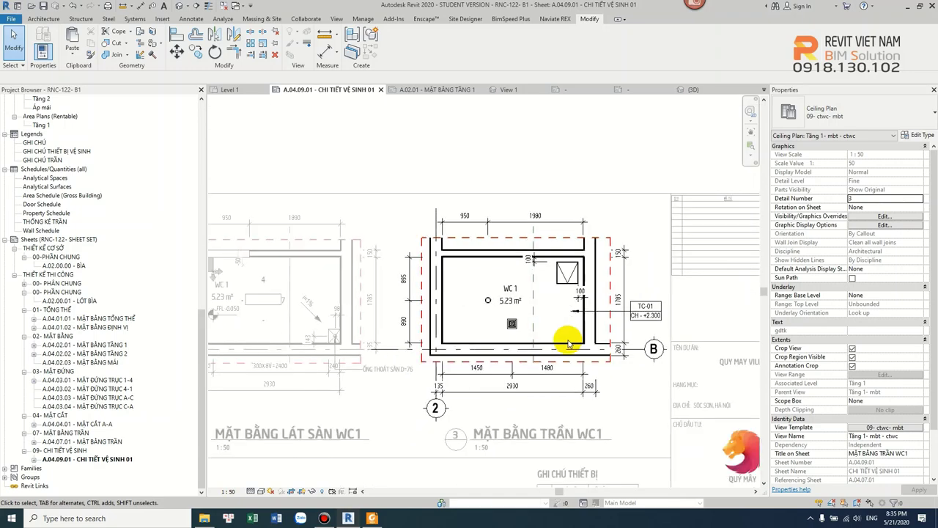
Add filter TL1 to the template with gray RGB 128-128-128, weight 1 cut lines.
{"action": "left_click", "coordinate": [886, 427]}
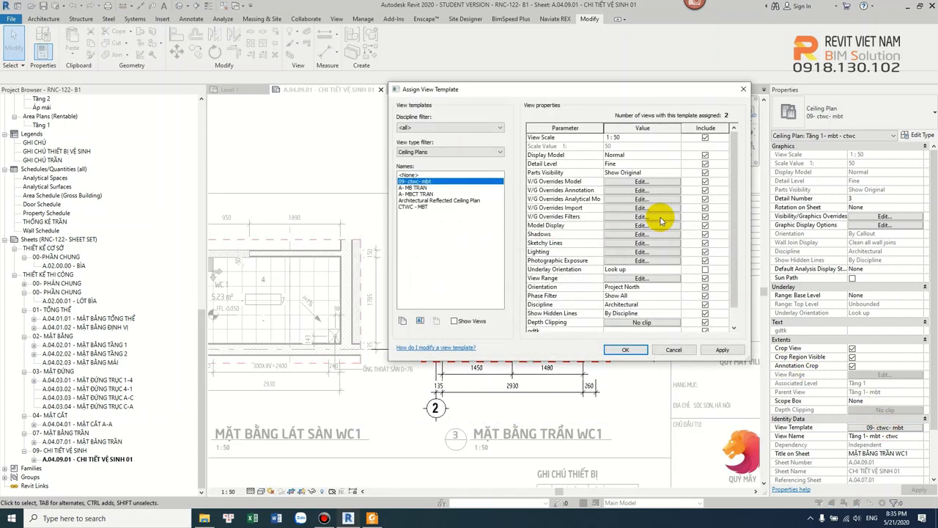
{"action": "left_click", "coordinate": [641, 181]}
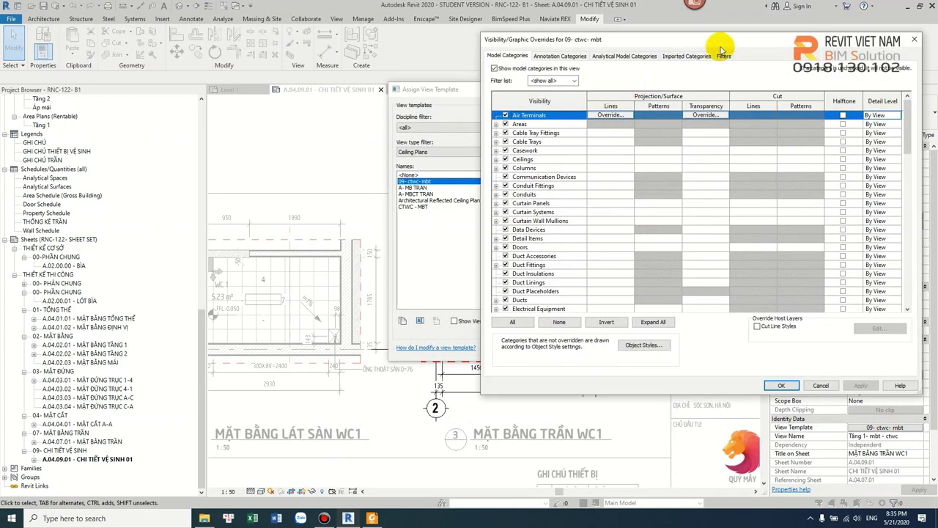
{"action": "left_click", "coordinate": [724, 56]}
{"action": "left_click", "coordinate": [512, 306]}
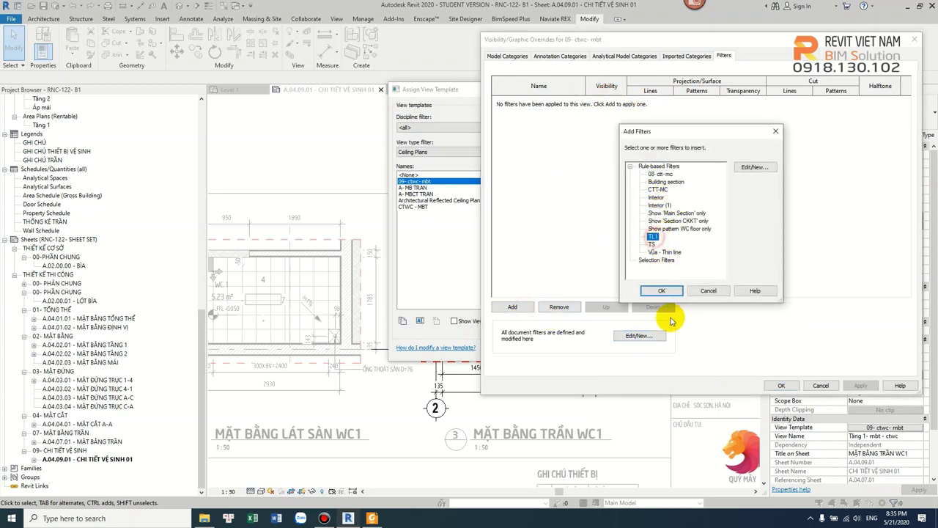
{"action": "left_click", "coordinate": [662, 291]}
{"action": "left_click", "coordinate": [791, 101]}
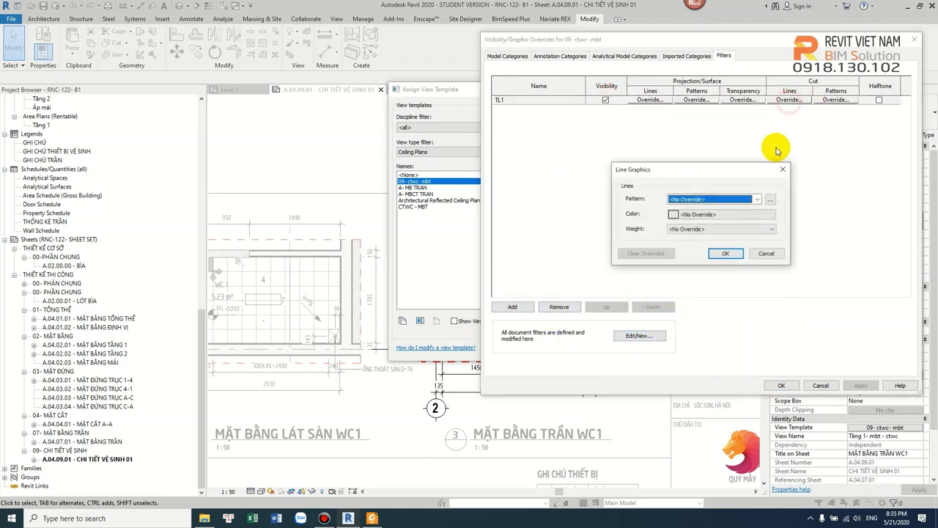
{"action": "left_click", "coordinate": [741, 228]}
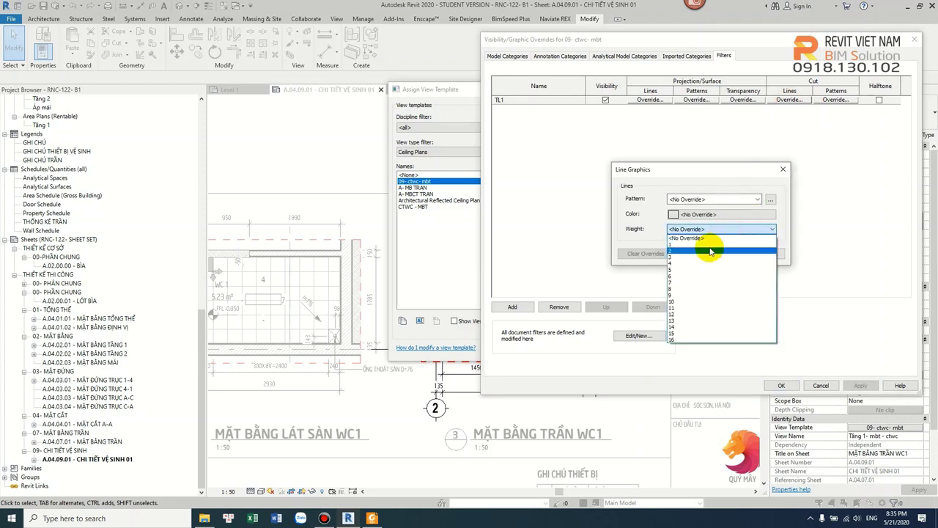
{"action": "left_click", "coordinate": [711, 243]}
{"action": "left_click", "coordinate": [710, 214]}
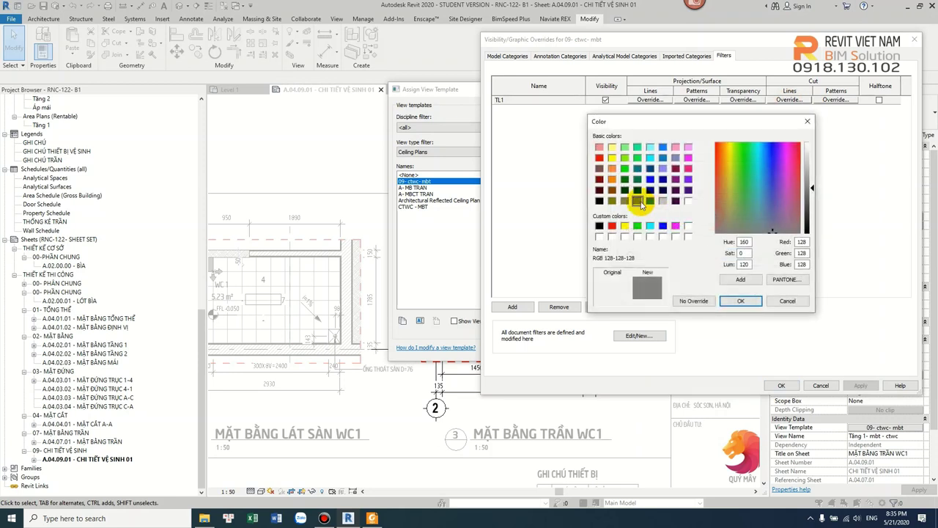
{"action": "left_click", "coordinate": [734, 301]}
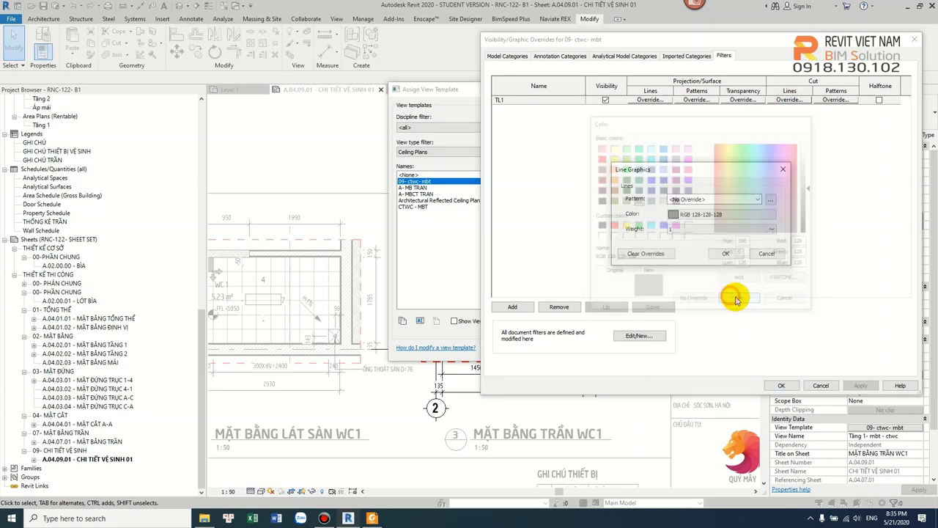
{"action": "left_click", "coordinate": [725, 253]}
{"action": "left_click", "coordinate": [778, 385]}
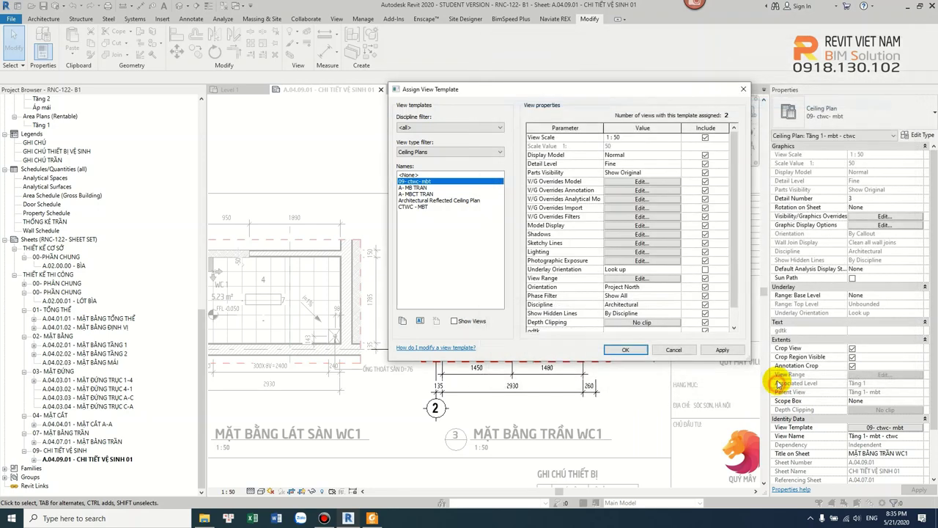
Override the template's Walls cut lines to gray, weight 1.
{"action": "left_click", "coordinate": [649, 184]}
{"action": "scroll", "coordinate": [858, 197], "scroll_direction": "down", "scroll_amount": 4}
{"action": "left_click_drag", "start_coordinate": [906, 161], "coordinate": [909, 282]}
{"action": "left_click", "coordinate": [546, 284]}
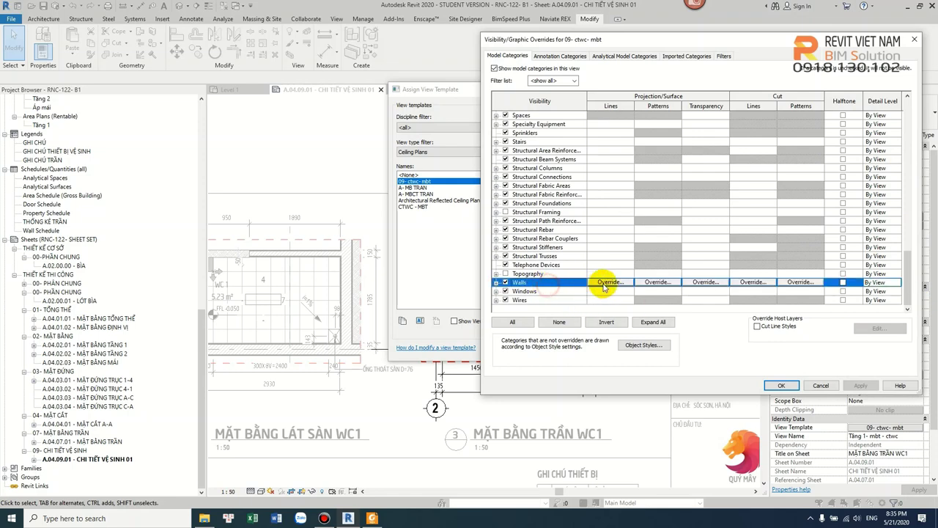
{"action": "left_click", "coordinate": [750, 284]}
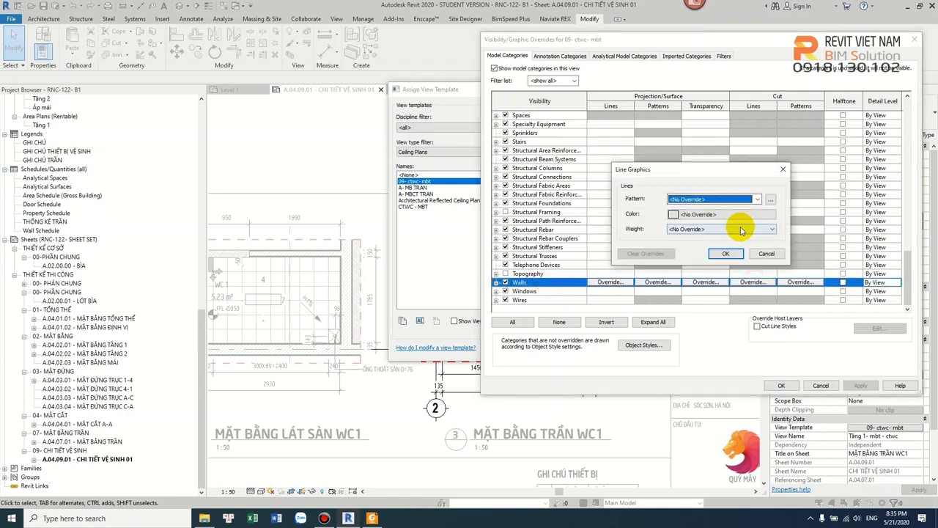
{"action": "left_click", "coordinate": [742, 230]}
{"action": "left_click", "coordinate": [691, 215]}
{"action": "left_click", "coordinate": [698, 213]}
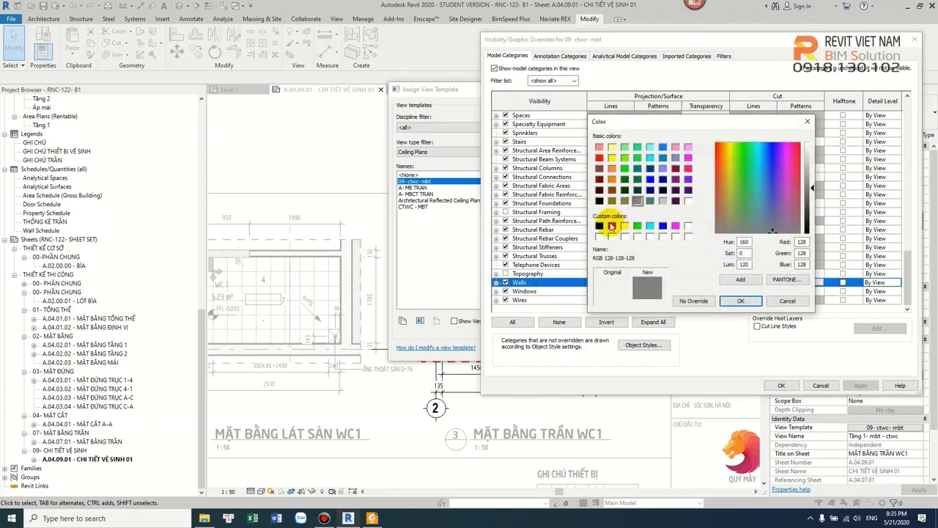
{"action": "left_click", "coordinate": [737, 301]}
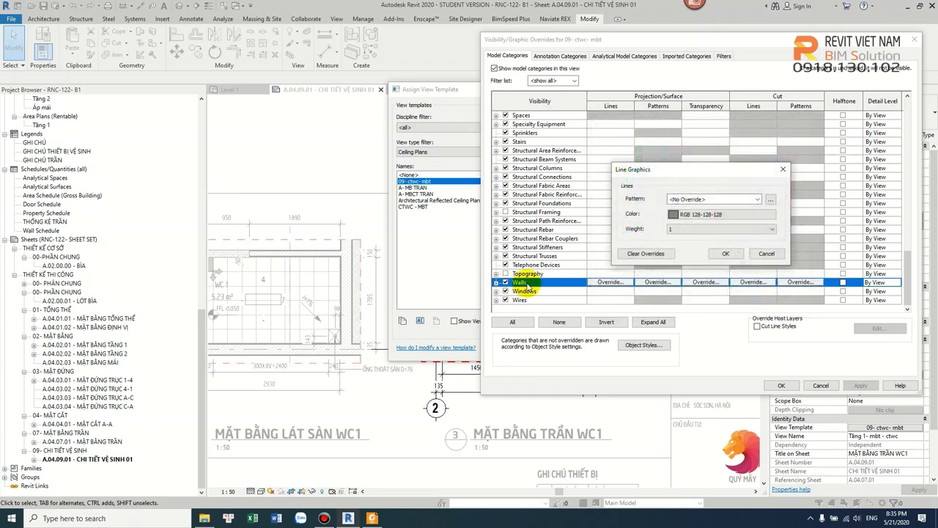
{"action": "left_click", "coordinate": [733, 255]}
Override wall Common Edges cut lines to black, weight 1, and close the template settings.
{"action": "left_click", "coordinate": [496, 282]}
{"action": "left_click", "coordinate": [748, 282]}
{"action": "left_click", "coordinate": [751, 282]}
{"action": "left_click", "coordinate": [704, 230]}
{"action": "left_click", "coordinate": [695, 242]}
{"action": "left_click", "coordinate": [717, 215]}
{"action": "left_click", "coordinate": [600, 225]}
{"action": "left_click", "coordinate": [743, 301]}
{"action": "left_click", "coordinate": [738, 199]}
{"action": "left_click", "coordinate": [737, 199]}
{"action": "left_click", "coordinate": [725, 253]}
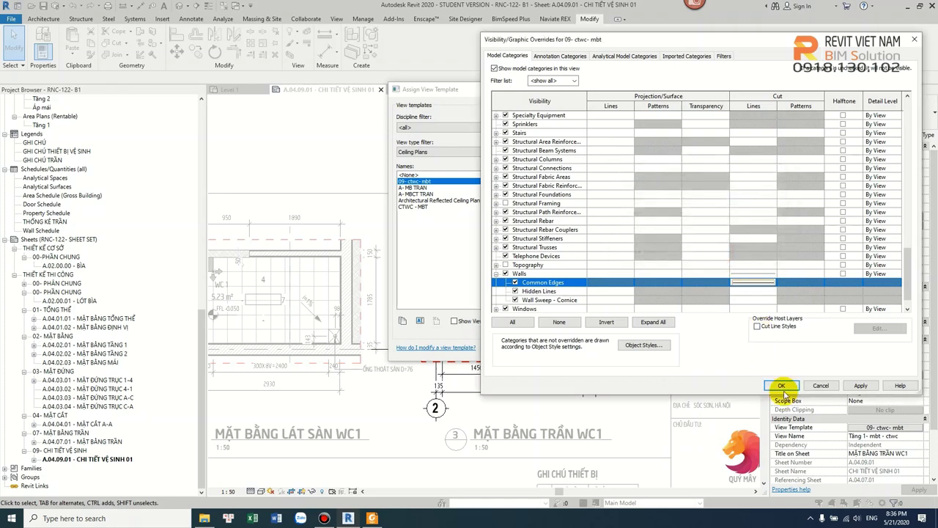
{"action": "left_click", "coordinate": [782, 387]}
{"action": "left_click", "coordinate": [629, 350]}
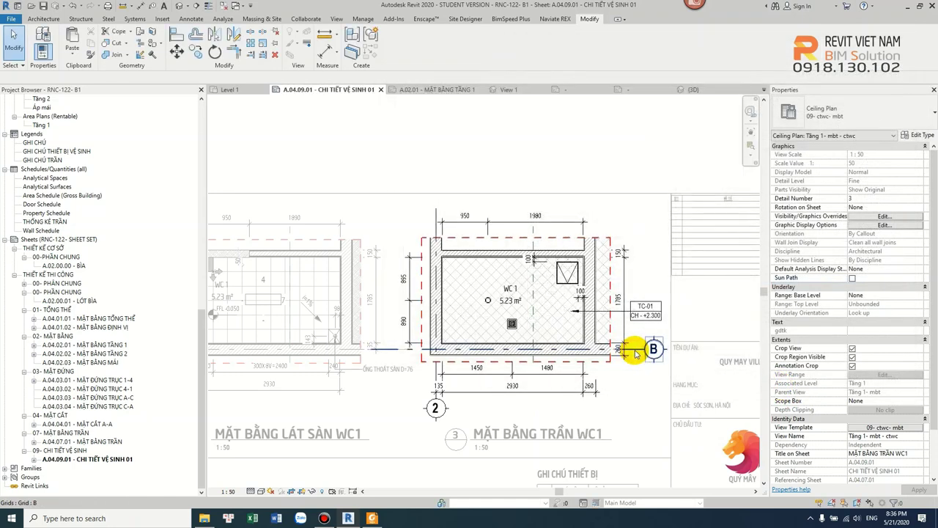
Reopen the 09- ctwc- mbt template's model graphic overrides at the Walls category.
{"action": "scroll", "coordinate": [477, 297], "scroll_direction": "up", "scroll_amount": 3}
{"action": "scroll", "coordinate": [403, 281], "scroll_direction": "up", "scroll_amount": 2}
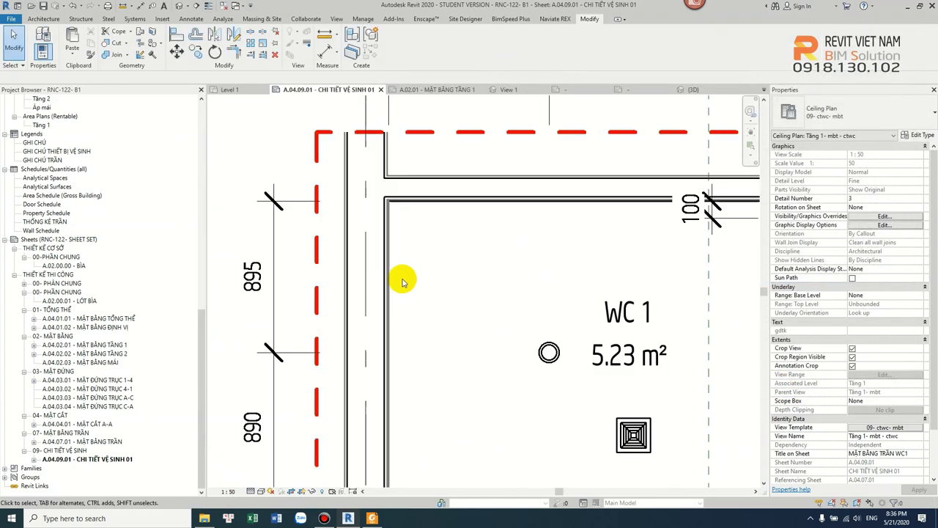
{"action": "left_click", "coordinate": [893, 431]}
{"action": "left_click", "coordinate": [649, 182]}
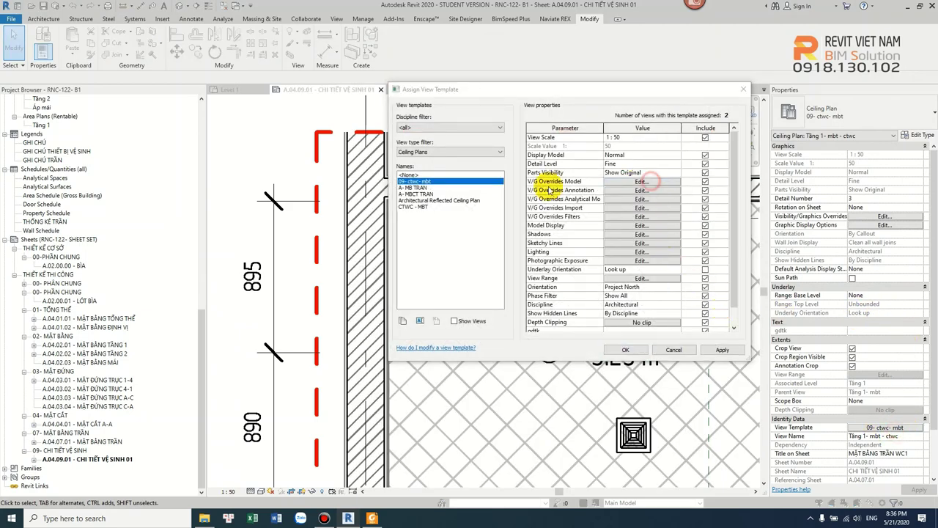
{"action": "scroll", "coordinate": [579, 259], "scroll_direction": "down", "scroll_amount": 5}
{"action": "scroll", "coordinate": [734, 220], "scroll_direction": "down", "scroll_amount": 3}
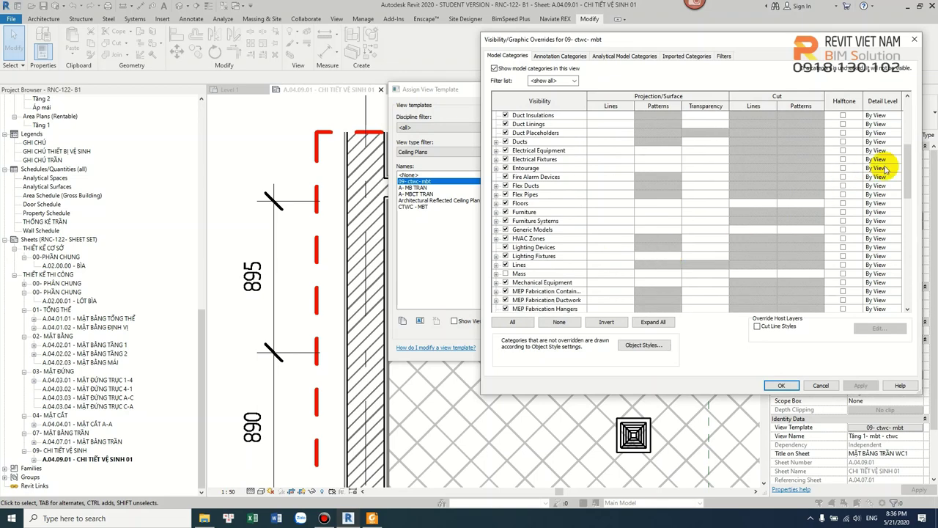
{"action": "left_click_drag", "start_coordinate": [907, 176], "coordinate": [908, 278]}
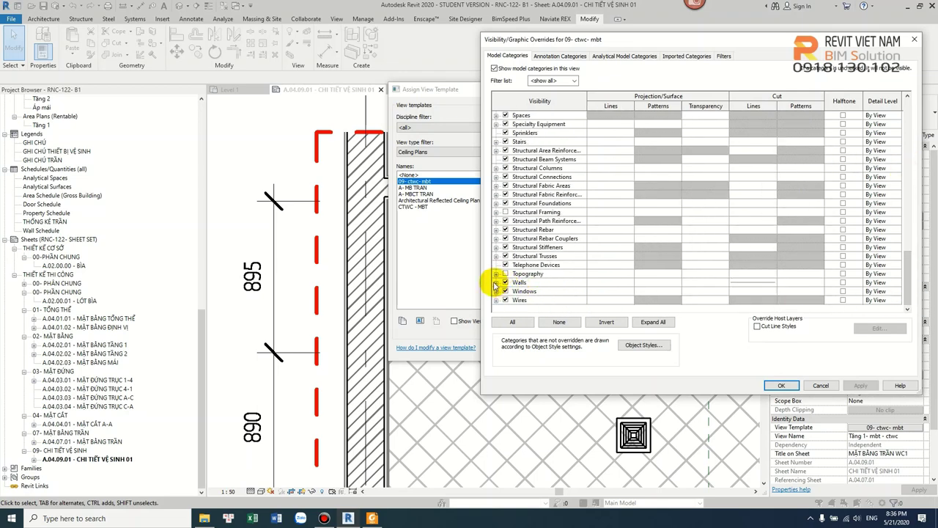
Set the wall Common Edges cut line weight to 4 and apply the template.
{"action": "left_click", "coordinate": [495, 283]}
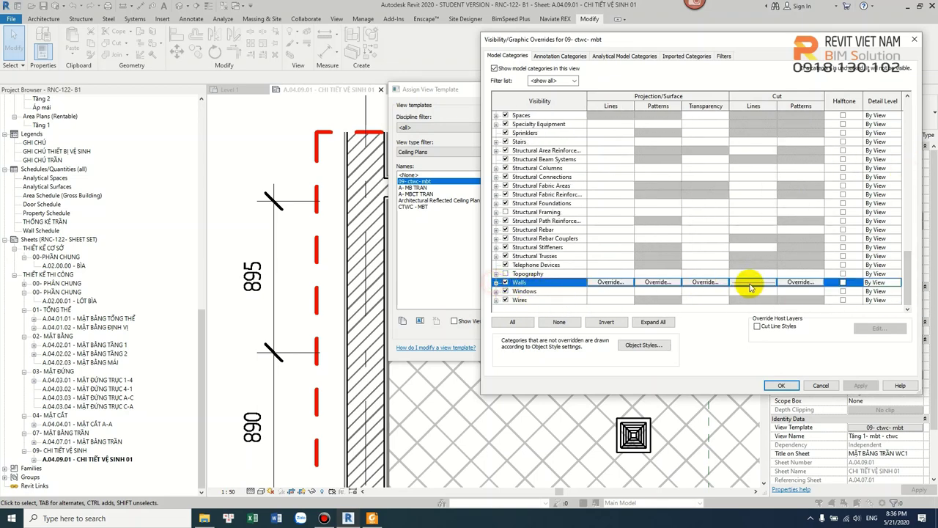
{"action": "left_click", "coordinate": [496, 283]}
{"action": "left_click", "coordinate": [755, 283]}
{"action": "left_click", "coordinate": [756, 283]}
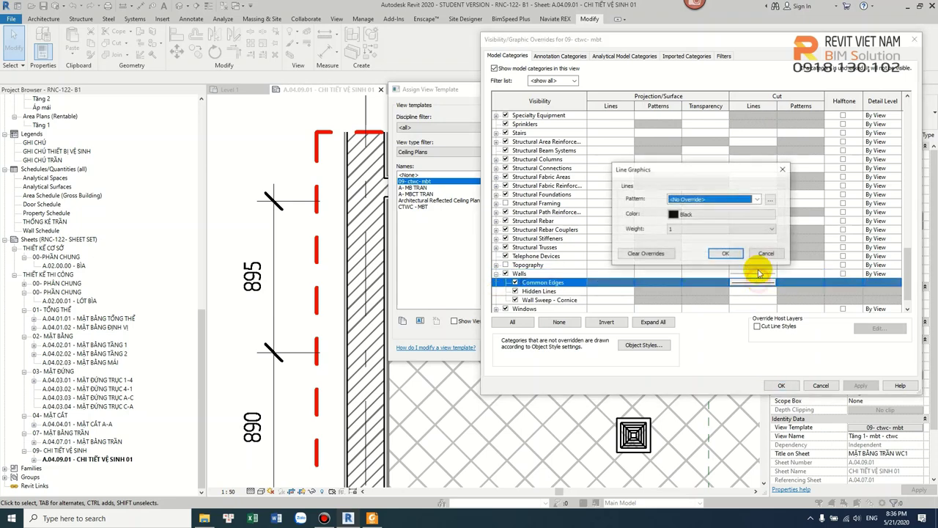
{"action": "left_click", "coordinate": [719, 229]}
{"action": "left_click", "coordinate": [679, 265]}
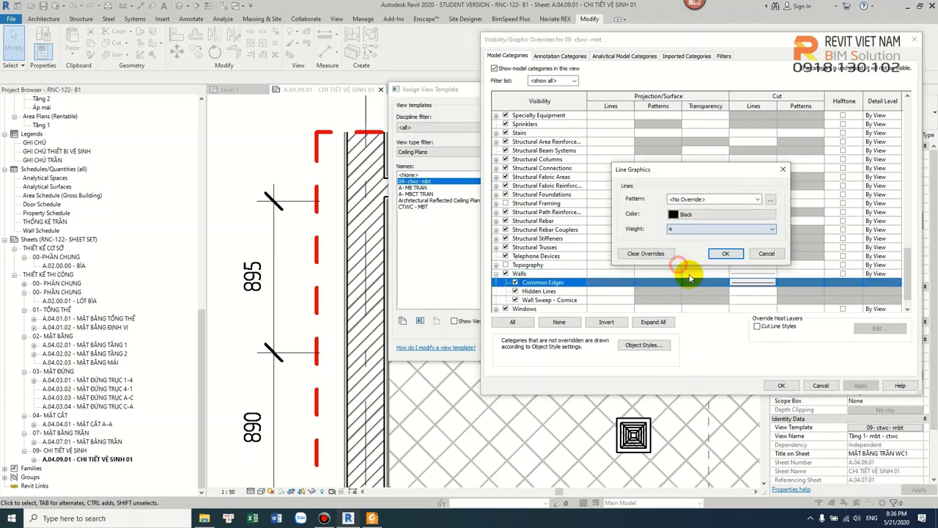
{"action": "left_click", "coordinate": [724, 253]}
{"action": "left_click", "coordinate": [781, 386]}
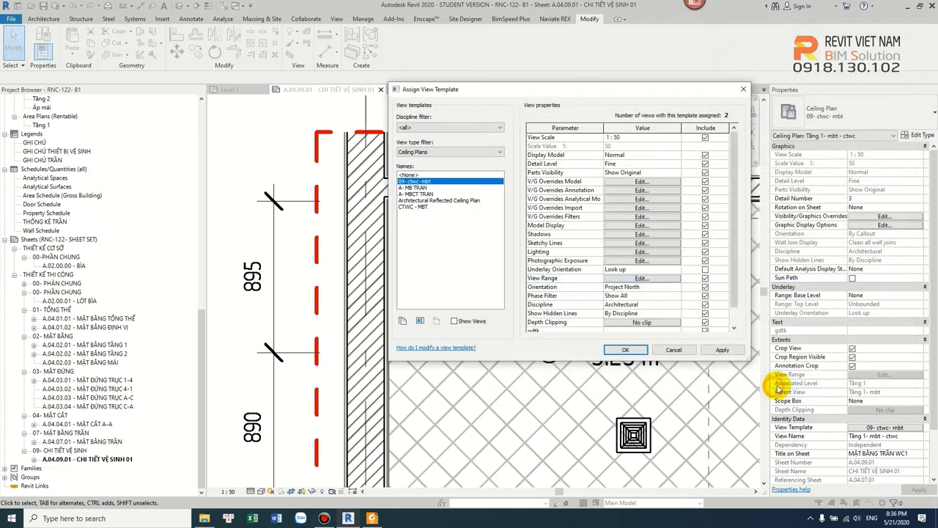
{"action": "left_click", "coordinate": [640, 355]}
{"action": "scroll", "coordinate": [543, 282], "scroll_direction": "down", "scroll_amount": 3}
Check the hatched walls in the plan, then deactivate the view to return to the sheet.
{"action": "middle_click_drag", "start_coordinate": [556, 291], "coordinate": [601, 210]}
{"action": "scroll", "coordinate": [601, 211], "scroll_direction": "up", "scroll_amount": 2}
{"action": "scroll", "coordinate": [582, 235], "scroll_direction": "down", "scroll_amount": 2}
{"action": "right_click", "coordinate": [672, 156]}
{"action": "left_click", "coordinate": [651, 168]}
Select the WC1 ceiling plan viewport and its title, try moving the title, then deselect.
{"action": "left_click", "coordinate": [647, 376]}
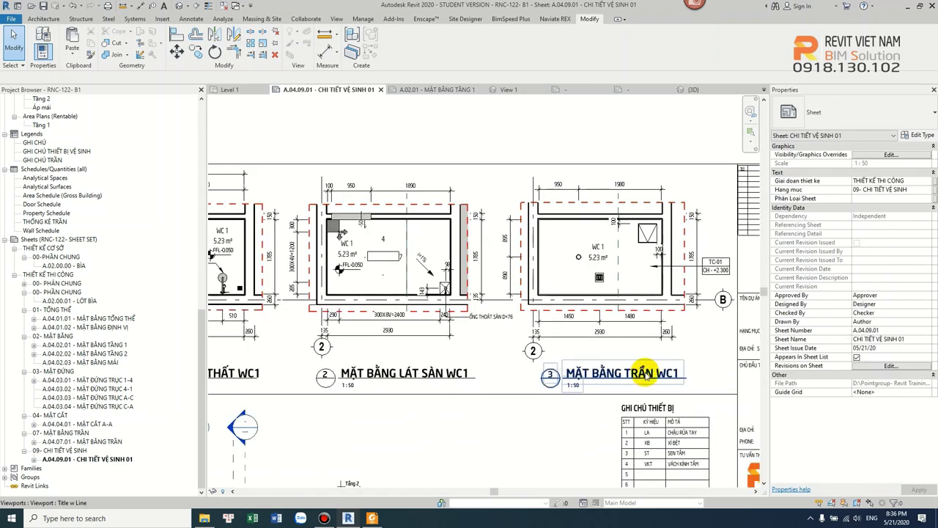
{"action": "left_click", "coordinate": [654, 377]}
{"action": "left_click_drag", "start_coordinate": [653, 377], "coordinate": [596, 377]}
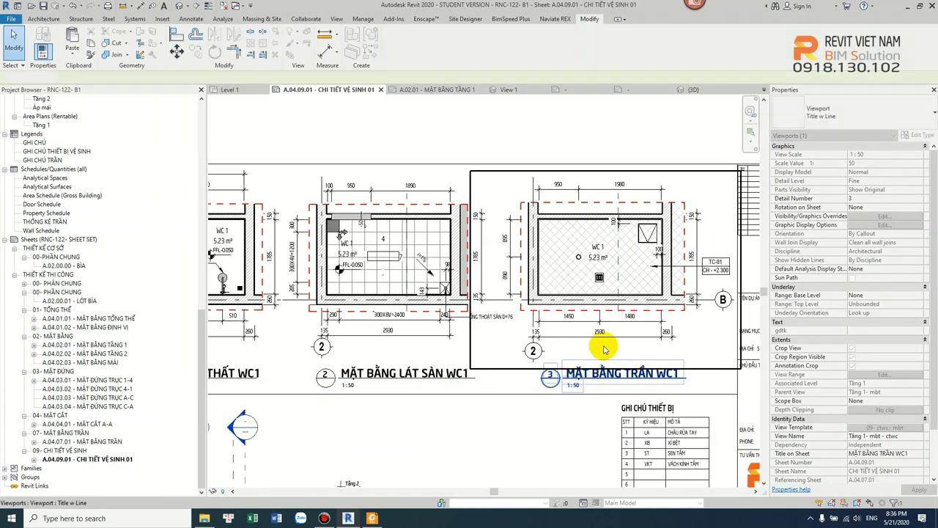
{"action": "scroll", "coordinate": [599, 346], "scroll_direction": "down", "scroll_amount": 3}
{"action": "left_click", "coordinate": [552, 387]}
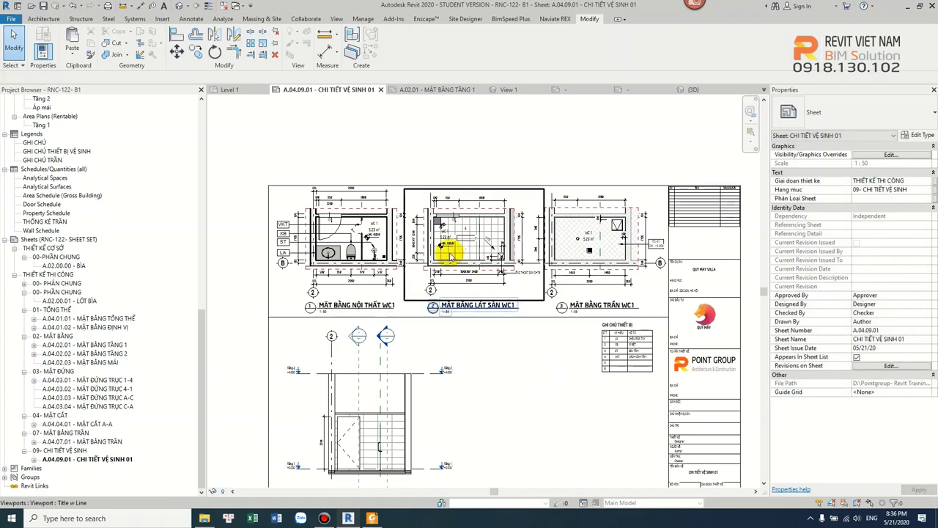
Look over the floor plan's wall hatching, then reactivate the MẶT BẰNG TRẦN WC1 viewport.
{"action": "scroll", "coordinate": [580, 252], "scroll_direction": "up", "scroll_amount": 3}
{"action": "scroll", "coordinate": [465, 266], "scroll_direction": "up", "scroll_amount": 2}
{"action": "scroll", "coordinate": [393, 197], "scroll_direction": "up", "scroll_amount": 2}
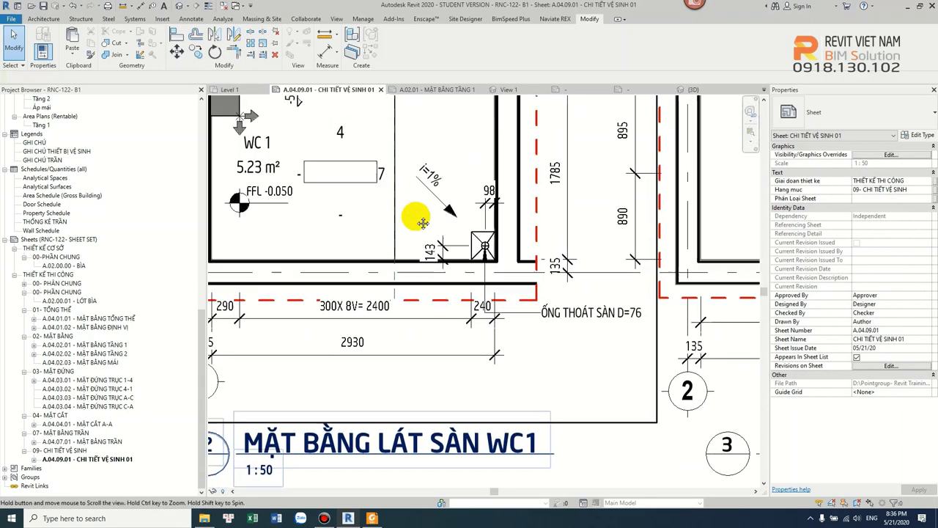
{"action": "middle_click_drag", "start_coordinate": [413, 216], "coordinate": [416, 220]}
{"action": "scroll", "coordinate": [417, 220], "scroll_direction": "down", "scroll_amount": 2}
{"action": "scroll", "coordinate": [440, 220], "scroll_direction": "down", "scroll_amount": 2}
{"action": "scroll", "coordinate": [477, 325], "scroll_direction": "down", "scroll_amount": 2}
{"action": "scroll", "coordinate": [446, 247], "scroll_direction": "up", "scroll_amount": 3}
{"action": "scroll", "coordinate": [479, 266], "scroll_direction": "down", "scroll_amount": 1}
{"action": "scroll", "coordinate": [547, 249], "scroll_direction": "down", "scroll_amount": 1}
{"action": "scroll", "coordinate": [554, 247], "scroll_direction": "up", "scroll_amount": 1}
{"action": "scroll", "coordinate": [570, 244], "scroll_direction": "up", "scroll_amount": 1}
{"action": "scroll", "coordinate": [570, 279], "scroll_direction": "up", "scroll_amount": 1}
{"action": "scroll", "coordinate": [570, 293], "scroll_direction": "up", "scroll_amount": 1}
{"action": "double_click", "coordinate": [676, 227]}
{"action": "scroll", "coordinate": [578, 198], "scroll_direction": "up", "scroll_amount": 1}
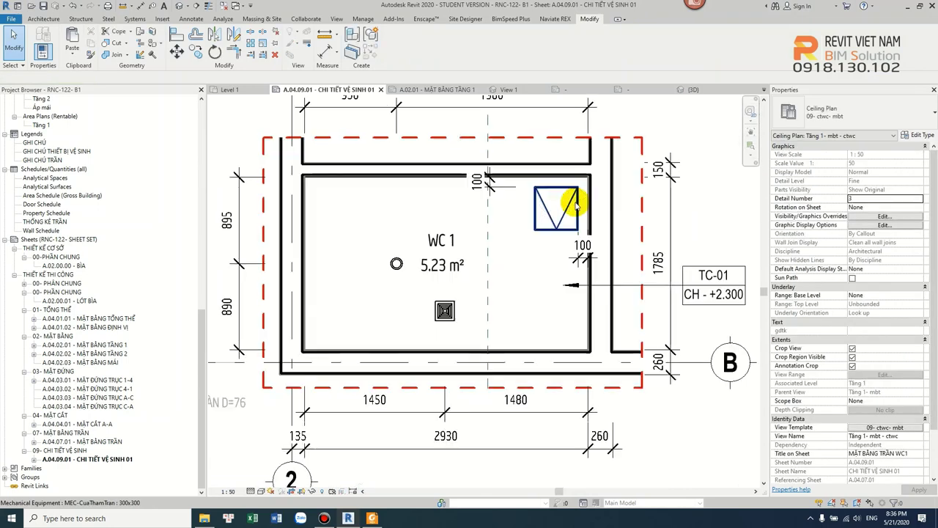
Try tagging the access hatch with TG, dismissing the missing-tag prompt.
{"action": "key", "text": "t"}
{"action": "key", "text": "g"}
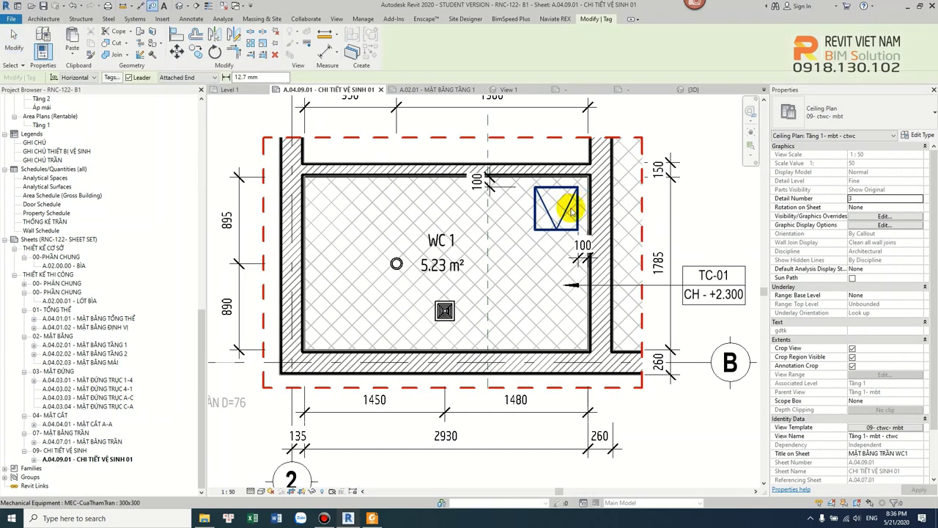
{"action": "left_click", "coordinate": [564, 215]}
{"action": "key", "text": "Escape"}
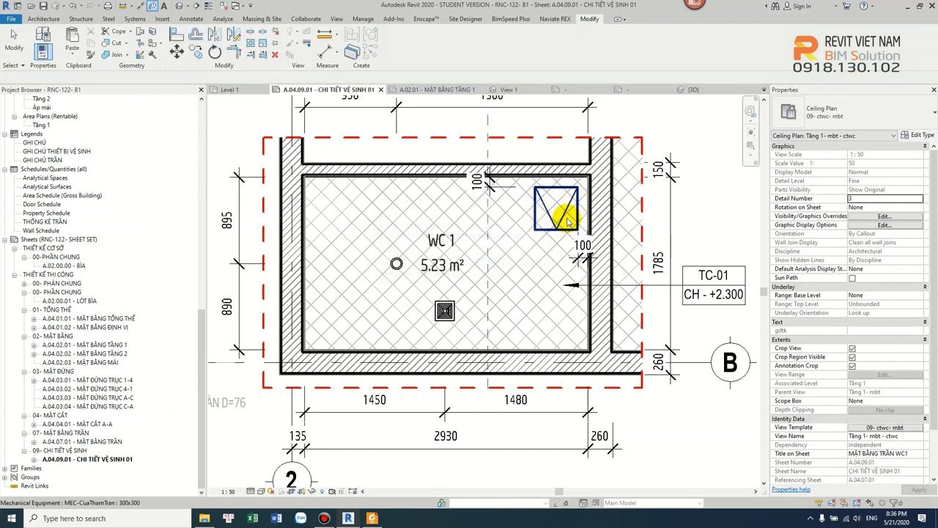
{"action": "left_click", "coordinate": [566, 222]}
{"action": "key", "text": "Escape"}
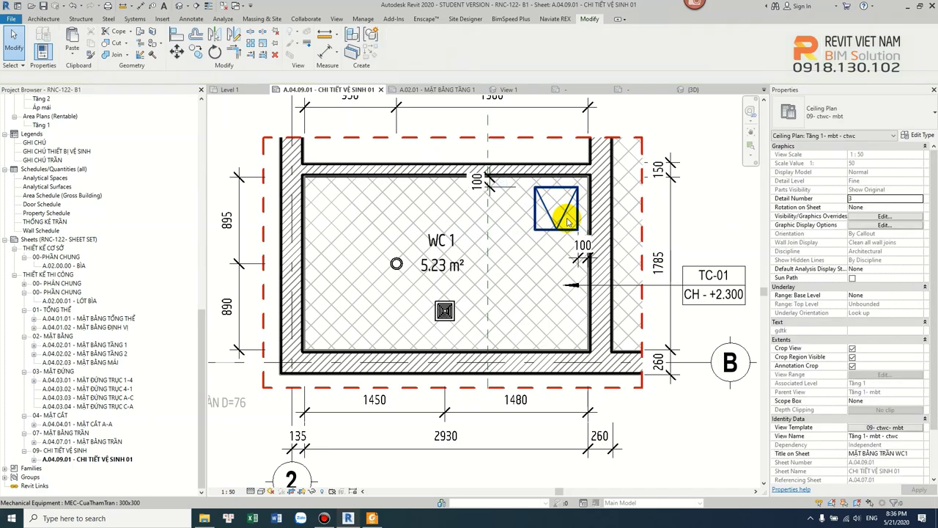
Tag the access hatch again and load M_Mechanical Equipment Tag from the Mechanical folder.
{"action": "key", "text": "t"}
{"action": "key", "text": "g"}
{"action": "left_click", "coordinate": [562, 223]}
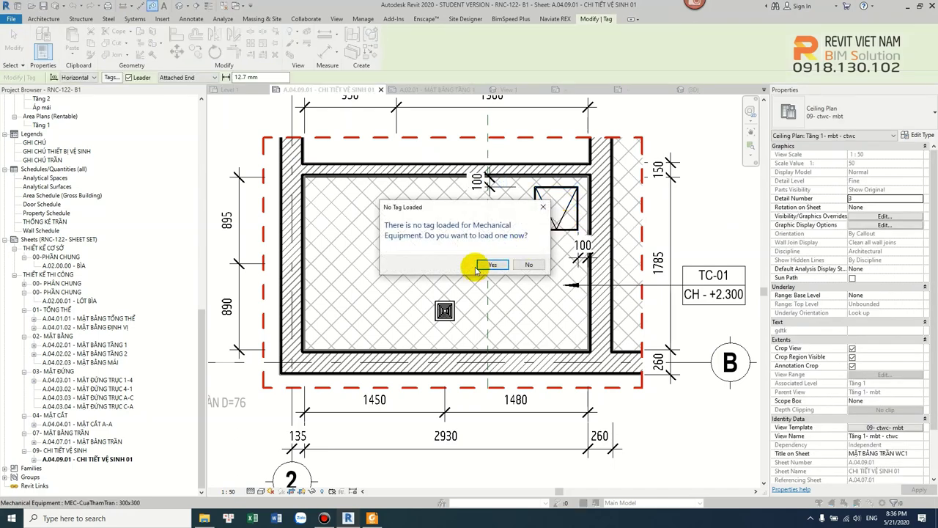
{"action": "left_click", "coordinate": [492, 265]}
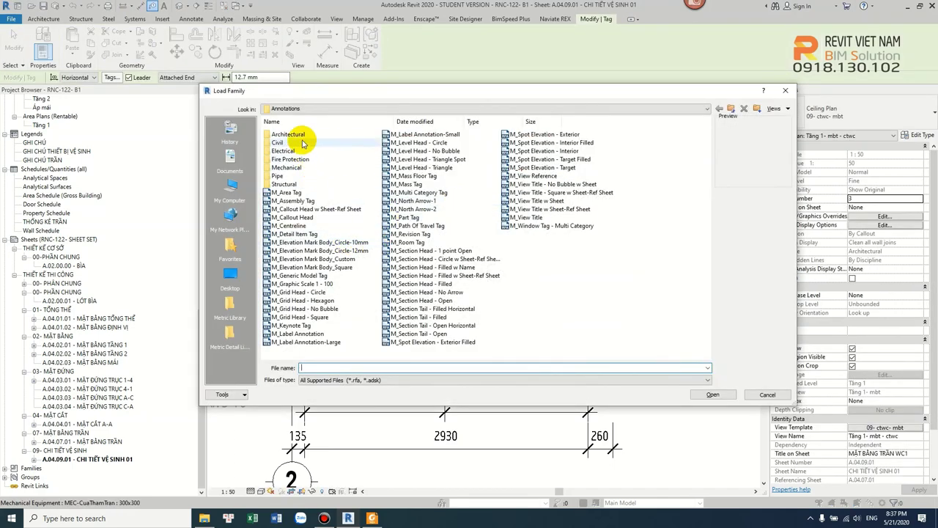
{"action": "double_click", "coordinate": [286, 167]}
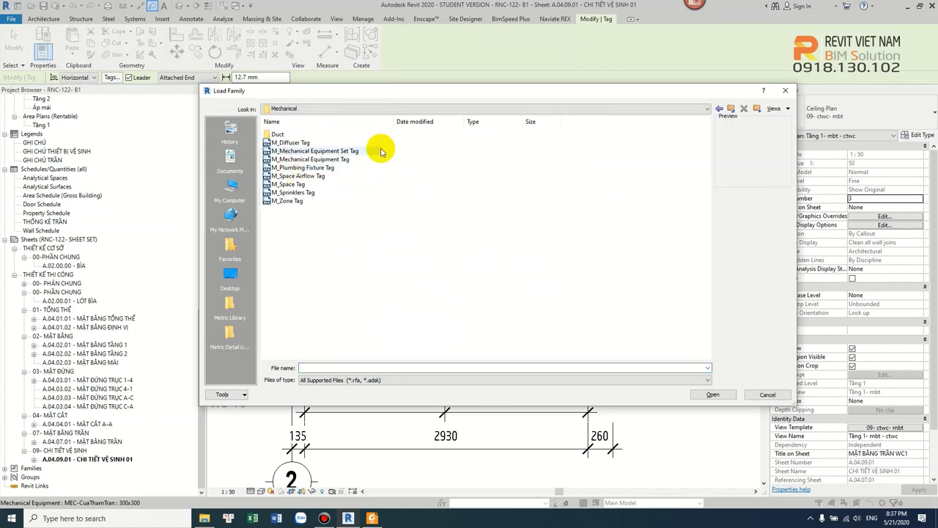
{"action": "left_click", "coordinate": [339, 160]}
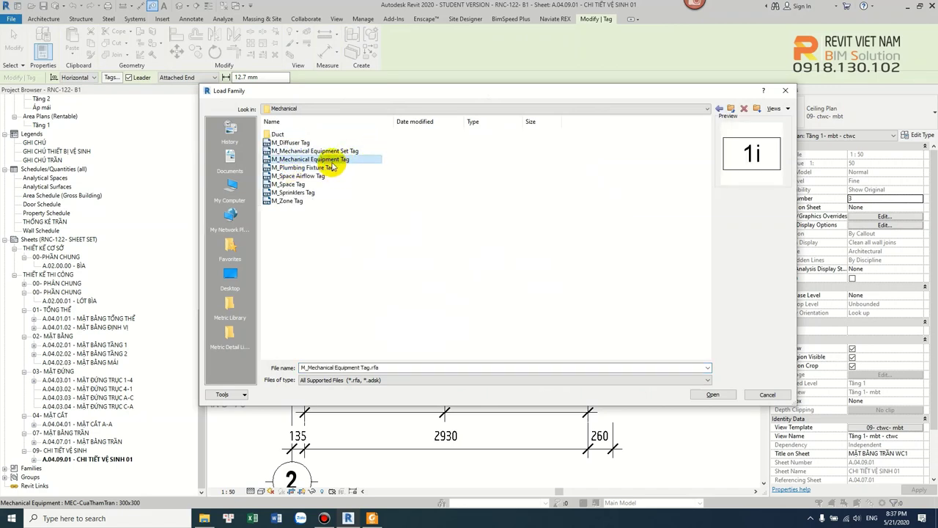
{"action": "left_click", "coordinate": [705, 394]}
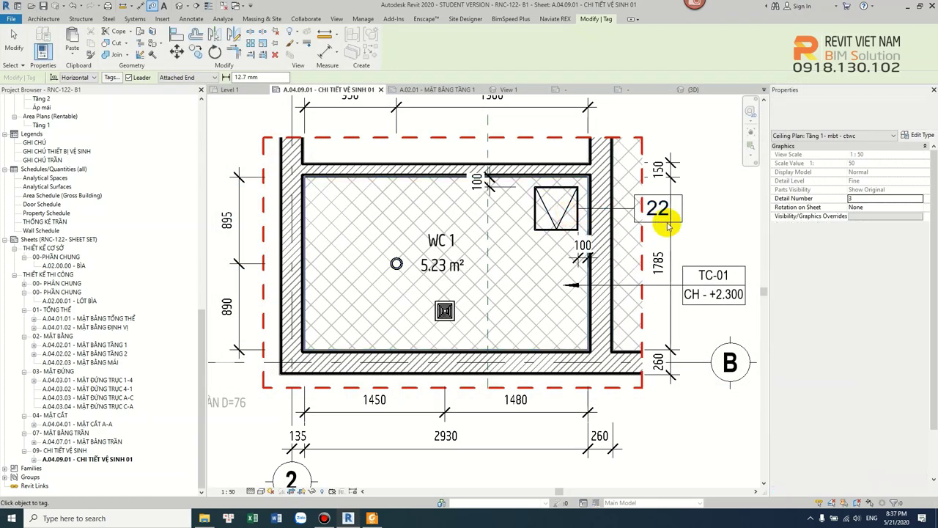
Place the 22 tag beside the access hatch and delete the duplicate tag.
{"action": "left_click", "coordinate": [660, 214]}
{"action": "key", "text": "Escape"}
{"action": "left_click_drag", "start_coordinate": [660, 214], "coordinate": [709, 226]}
{"action": "key", "text": "Delete"}
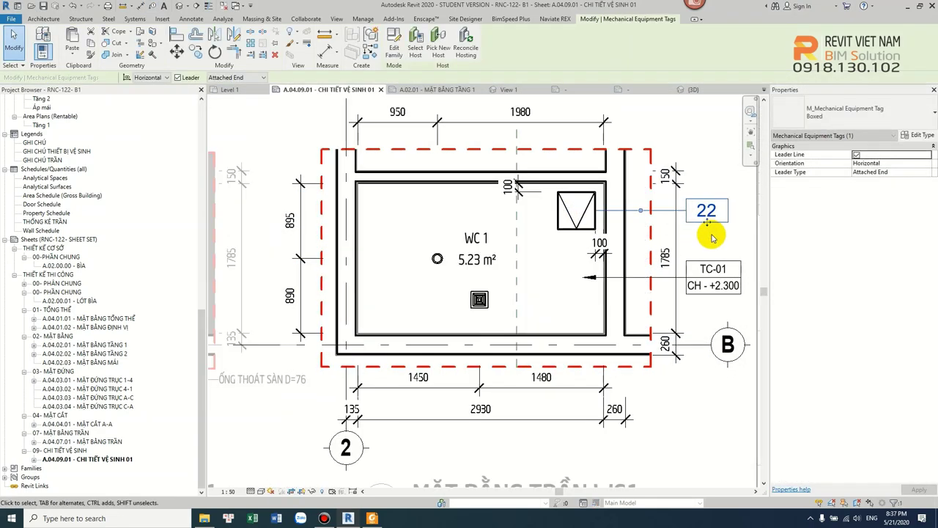
{"action": "scroll", "coordinate": [679, 229], "scroll_direction": "down", "scroll_amount": 2}
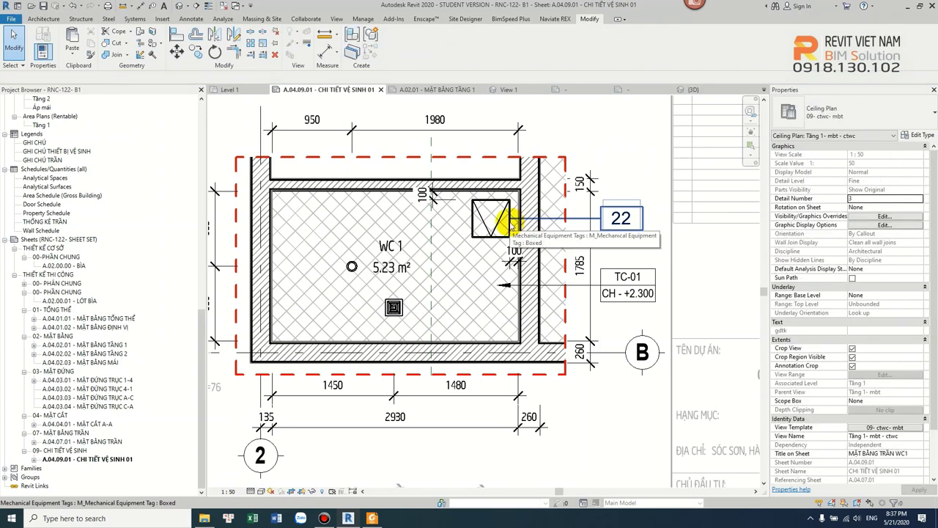
Set the tag type's leader arrowhead to Arrow 15 Degree Filled.
{"action": "left_click", "coordinate": [620, 218]}
{"action": "left_click", "coordinate": [920, 135]}
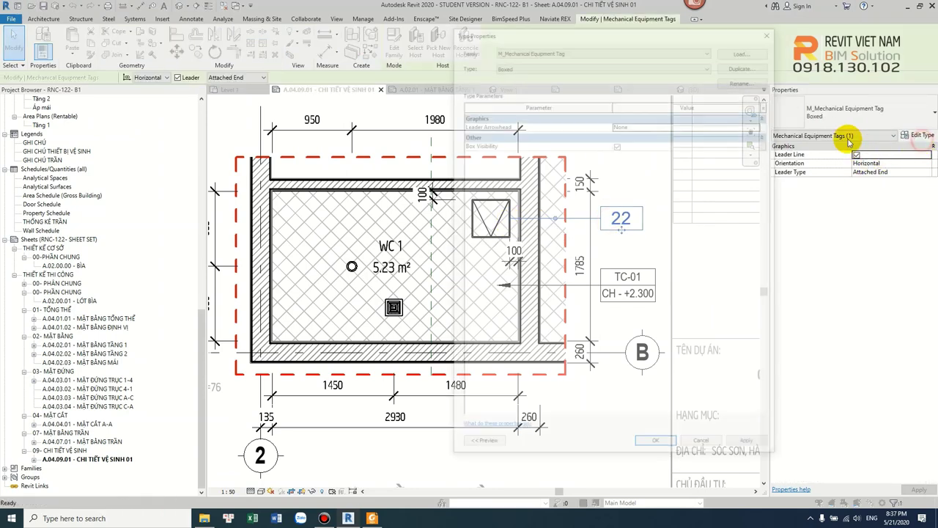
{"action": "left_click", "coordinate": [759, 128]}
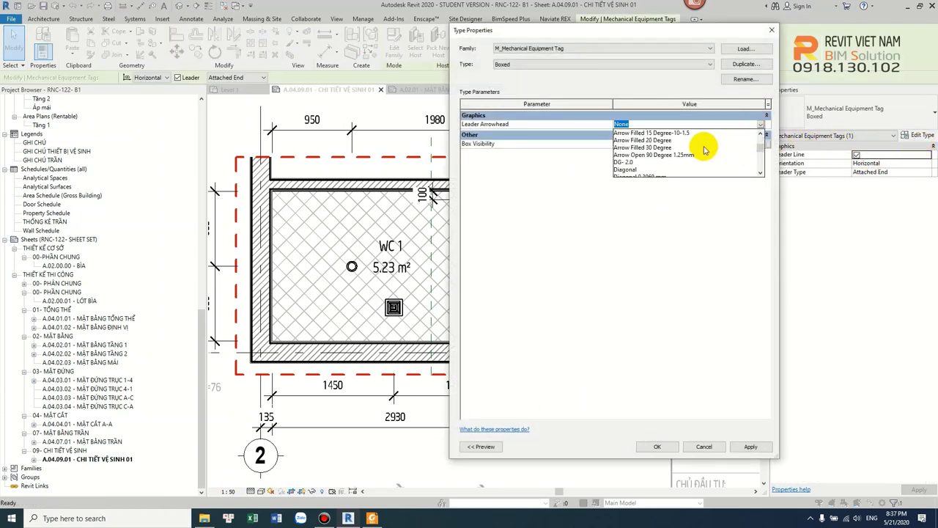
{"action": "left_click", "coordinate": [665, 156]}
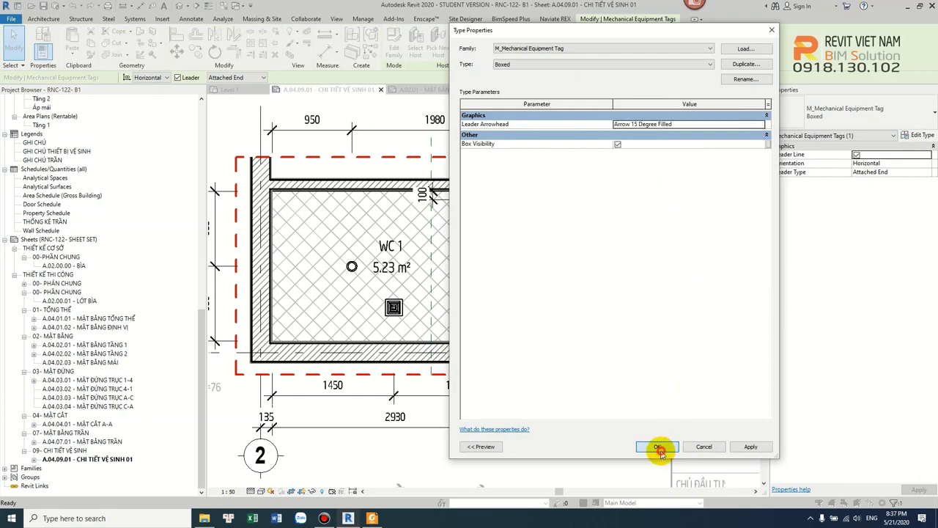
{"action": "left_click", "coordinate": [660, 449]}
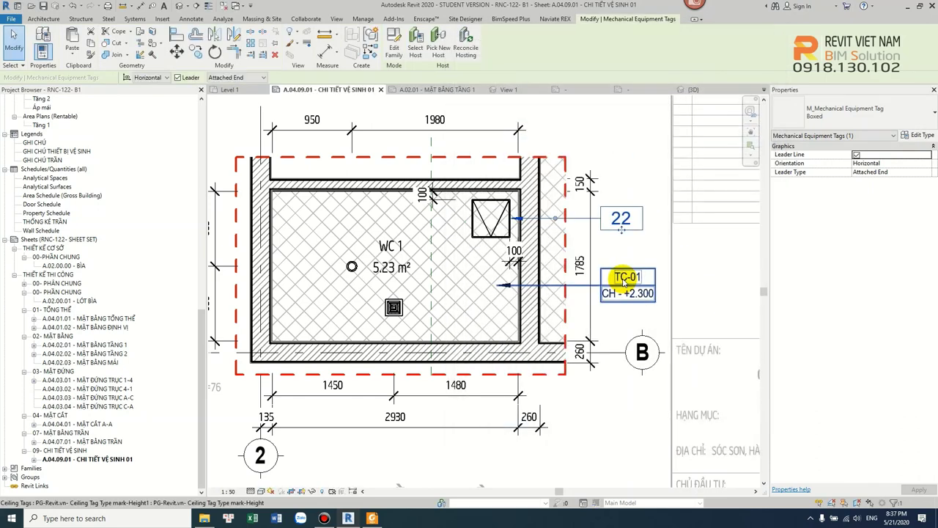
Open the Type Properties of the MEC-CuaThamTran 300x300 access hatch, which has Mark 22.
{"action": "left_click", "coordinate": [496, 220]}
{"action": "left_click", "coordinate": [918, 135]}
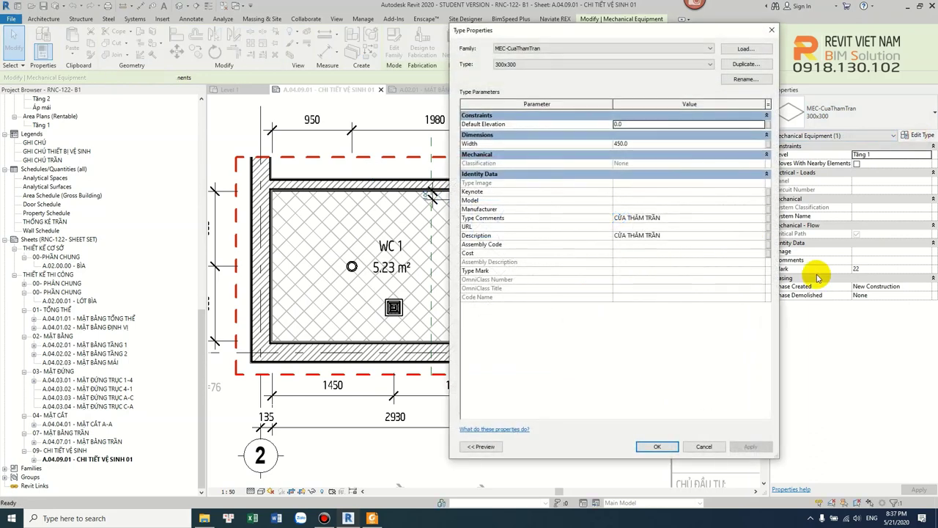
{"action": "key", "text": "Escape"}
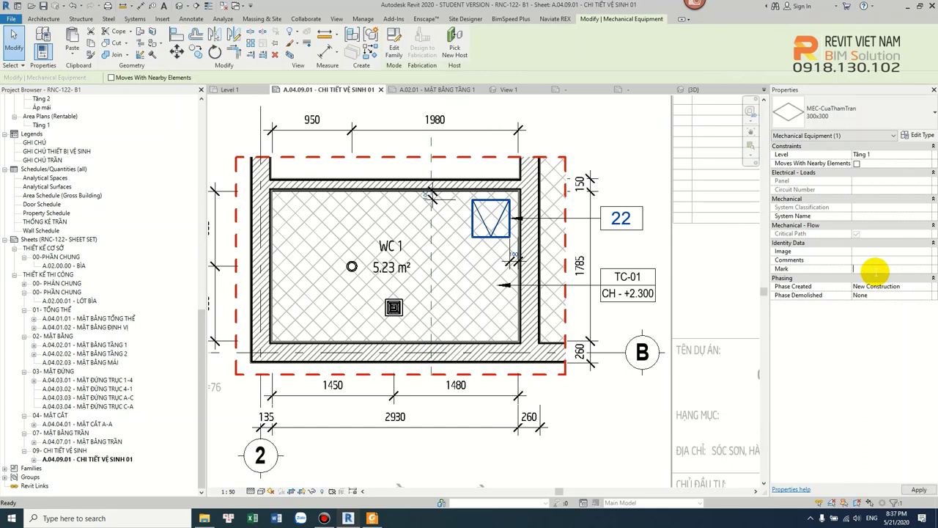
{"action": "left_click", "coordinate": [492, 210]}
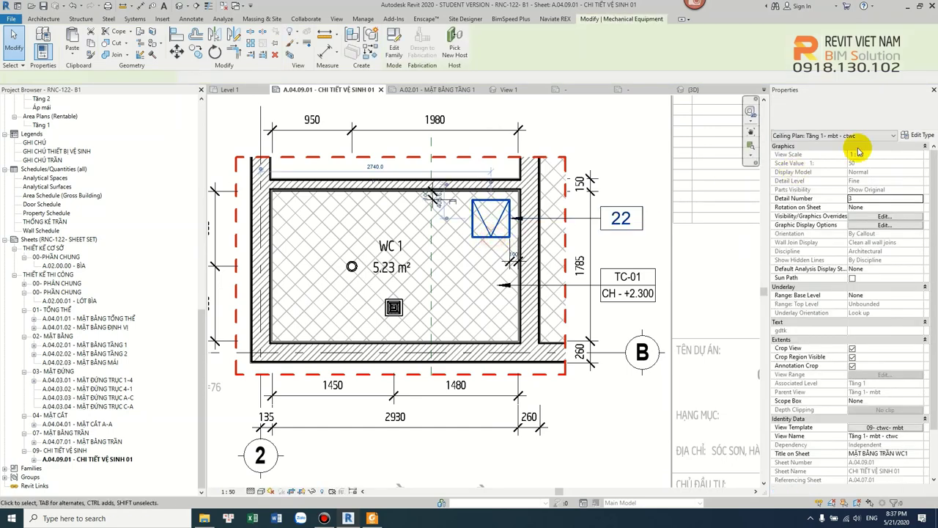
{"action": "left_click", "coordinate": [923, 136]}
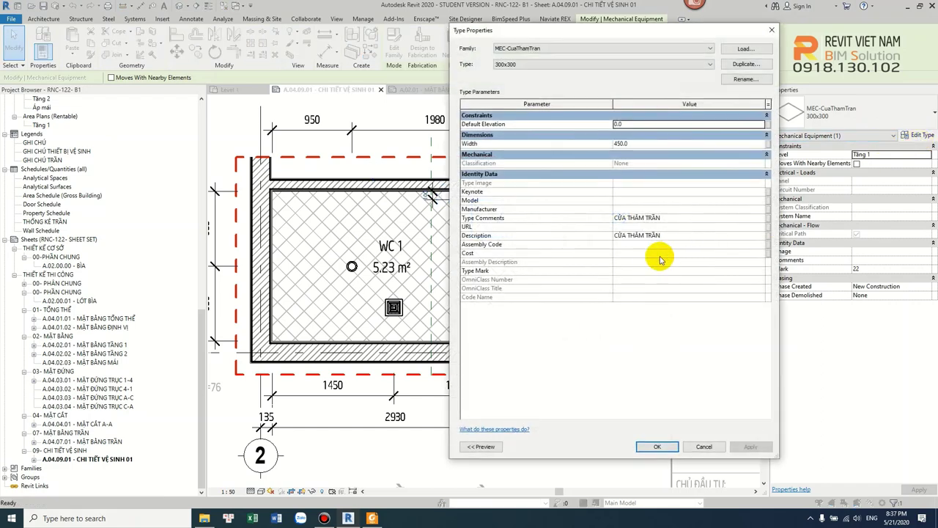
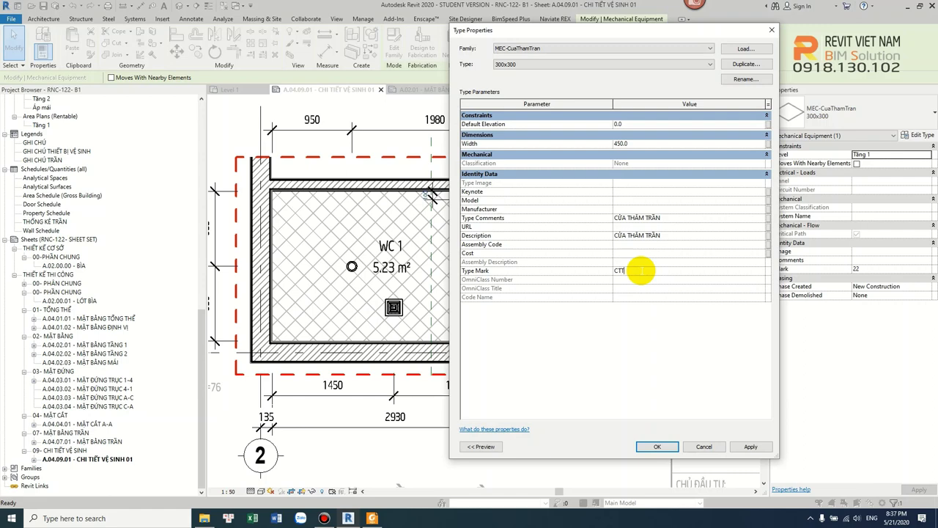
Set the type mark to CTT and change the boxed tag family's label from Mark to Type Mark.
{"action": "left_click", "coordinate": [658, 446]}
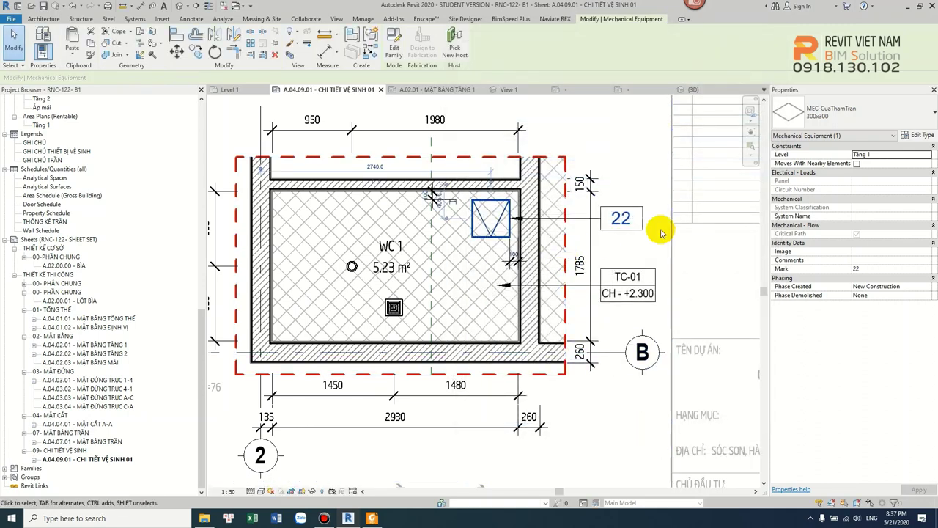
{"action": "left_click", "coordinate": [616, 221]}
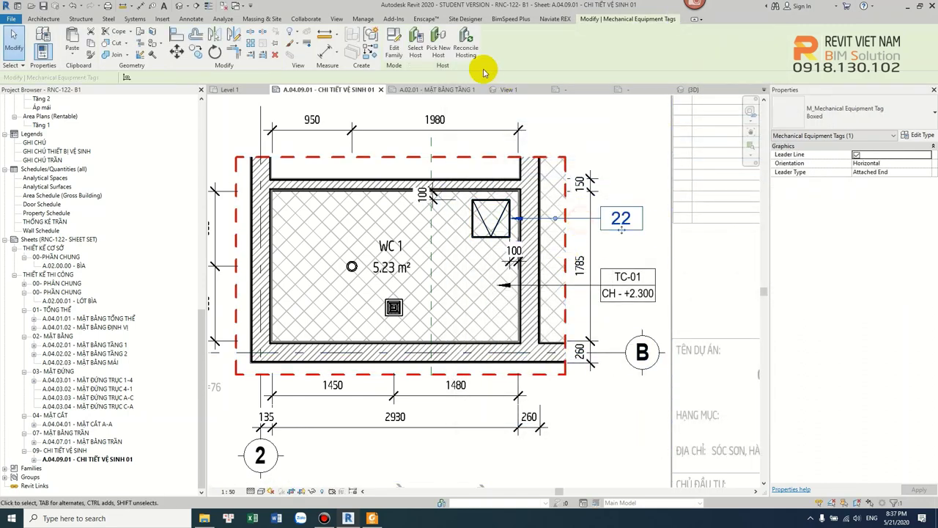
{"action": "left_click", "coordinate": [395, 53]}
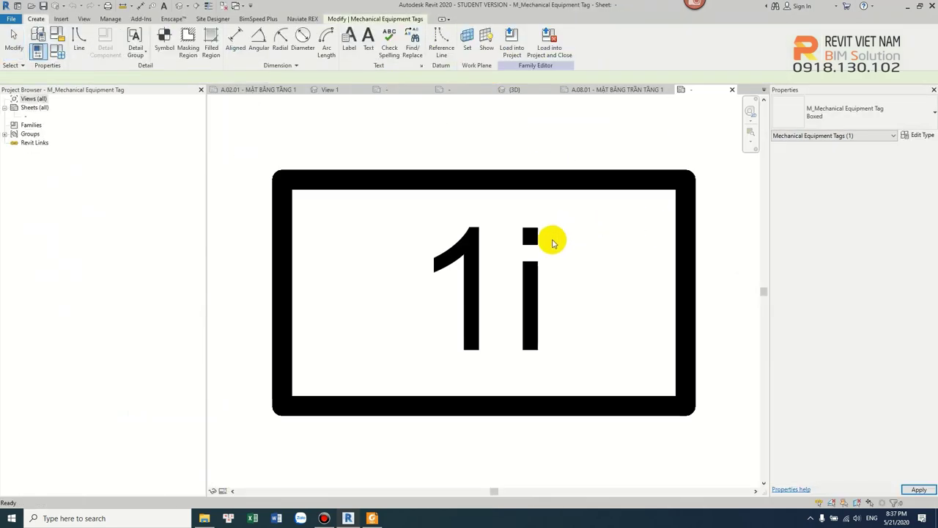
{"action": "left_click", "coordinate": [503, 263]}
{"action": "left_click", "coordinate": [900, 163]}
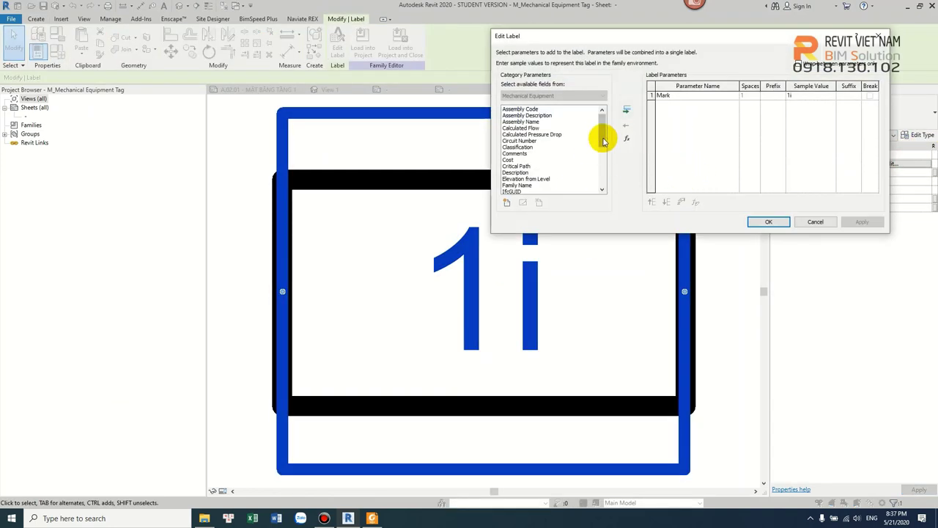
{"action": "left_click_drag", "start_coordinate": [603, 132], "coordinate": [602, 183]}
{"action": "left_click", "coordinate": [523, 173]}
{"action": "left_click", "coordinate": [628, 111]}
{"action": "left_click", "coordinate": [660, 96]}
{"action": "left_click", "coordinate": [626, 122]}
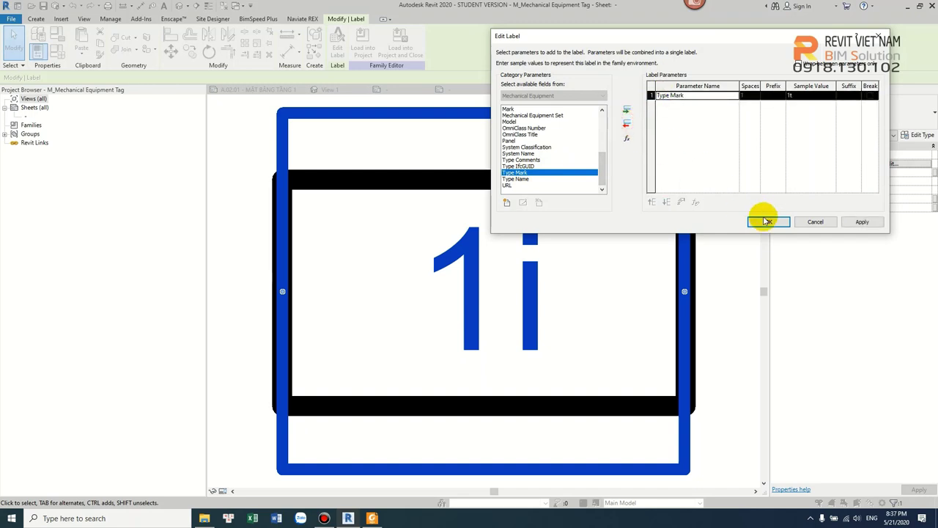
{"action": "left_click", "coordinate": [767, 221]}
Load the edited tag family into the RNC-122-B1 project, overwriting the existing version.
{"action": "left_click", "coordinate": [362, 46]}
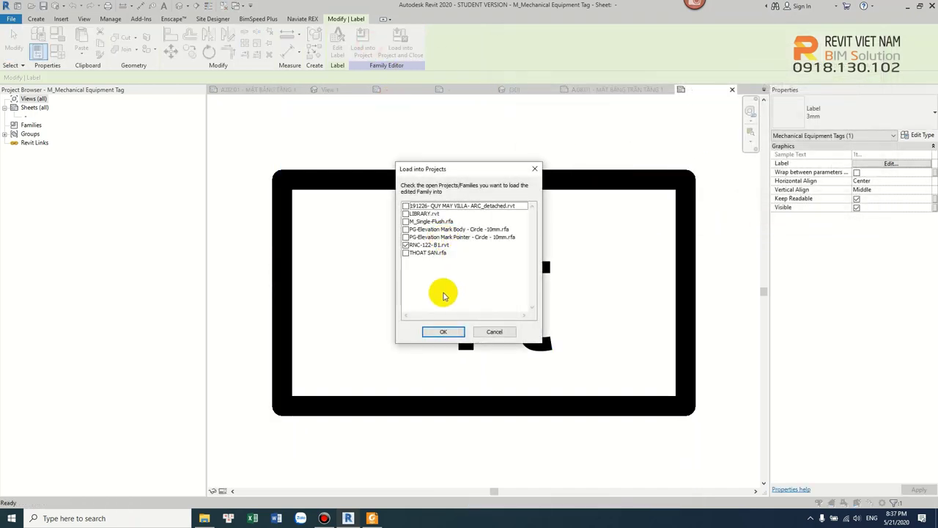
{"action": "left_click", "coordinate": [443, 331]}
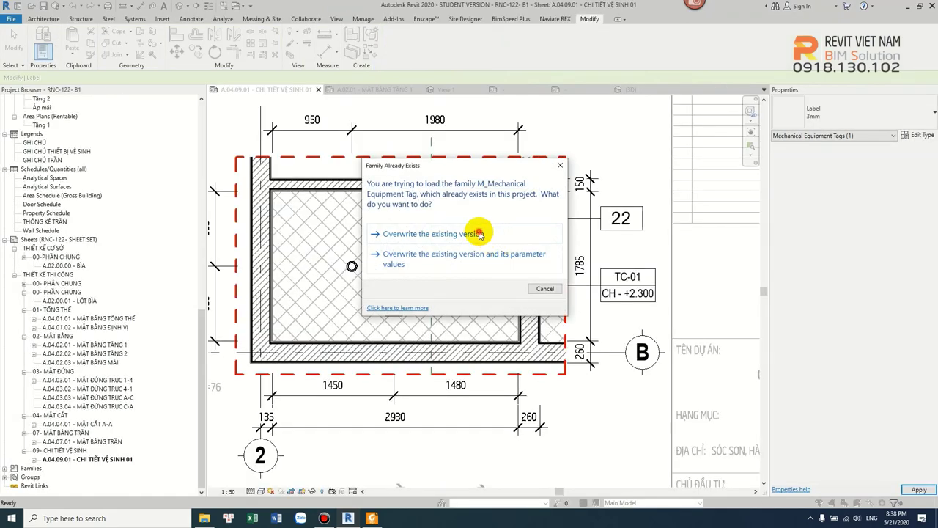
{"action": "left_click", "coordinate": [480, 234]}
{"action": "double_click", "coordinate": [619, 232]}
{"action": "scroll", "coordinate": [619, 233], "scroll_direction": "down", "scroll_amount": 2}
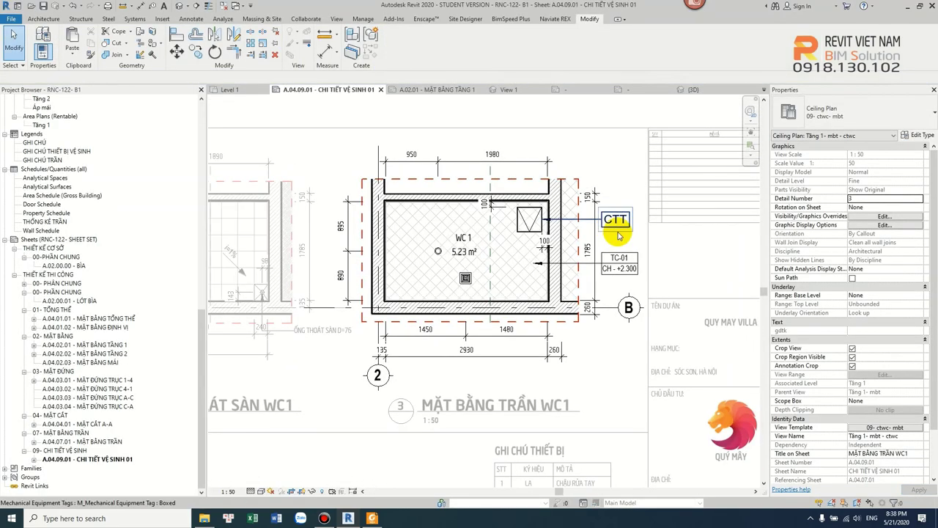
Move the equipment tag outside WC1's left wall with a right-angled leader.
{"action": "scroll", "coordinate": [479, 268], "scroll_direction": "up", "scroll_amount": 1}
{"action": "scroll", "coordinate": [530, 286], "scroll_direction": "up", "scroll_amount": 1}
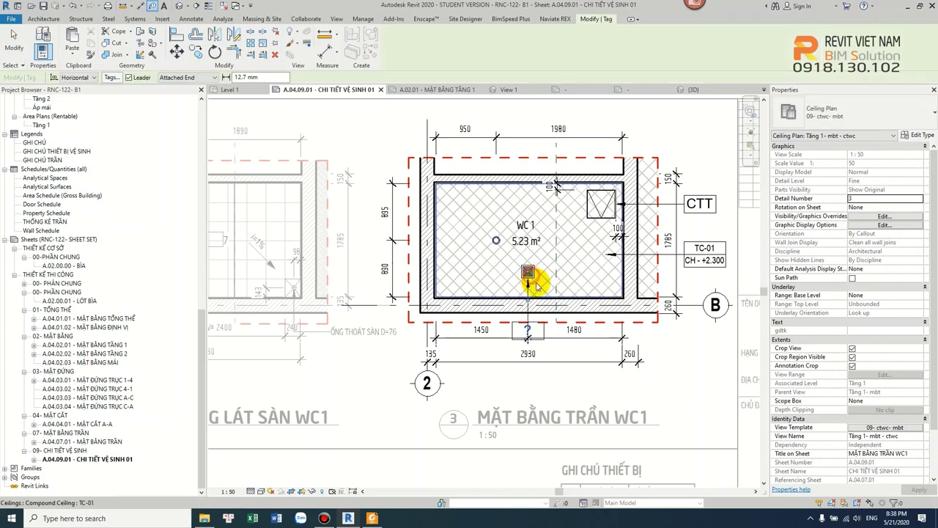
{"action": "left_click_drag", "start_coordinate": [531, 330], "coordinate": [372, 278]}
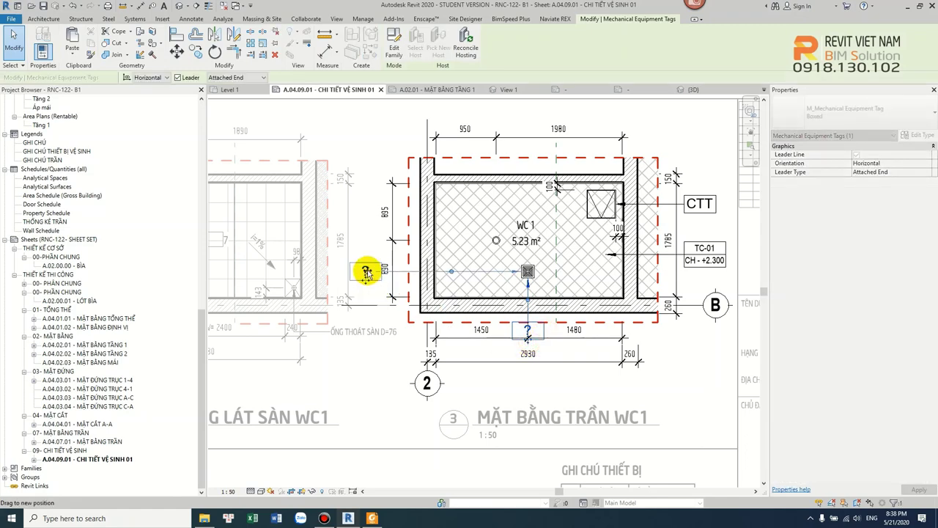
{"action": "scroll", "coordinate": [368, 264], "scroll_direction": "up", "scroll_amount": 3}
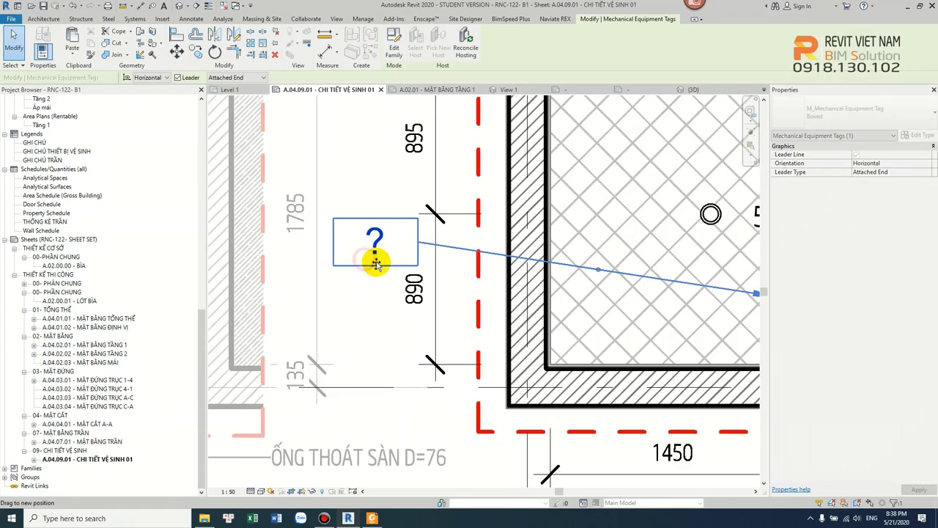
{"action": "scroll", "coordinate": [411, 270], "scroll_direction": "down", "scroll_amount": 2}
{"action": "left_click_drag", "start_coordinate": [485, 277], "coordinate": [604, 260]}
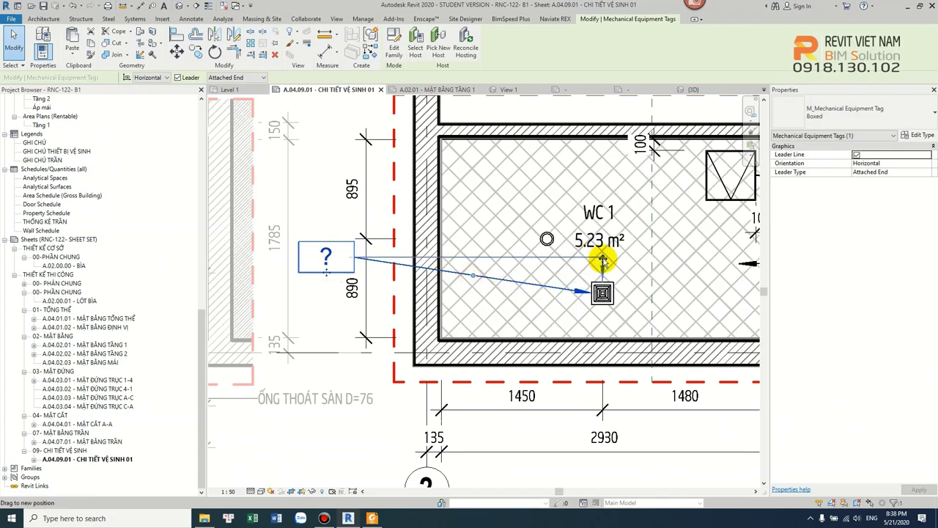
{"action": "left_click", "coordinate": [638, 286]}
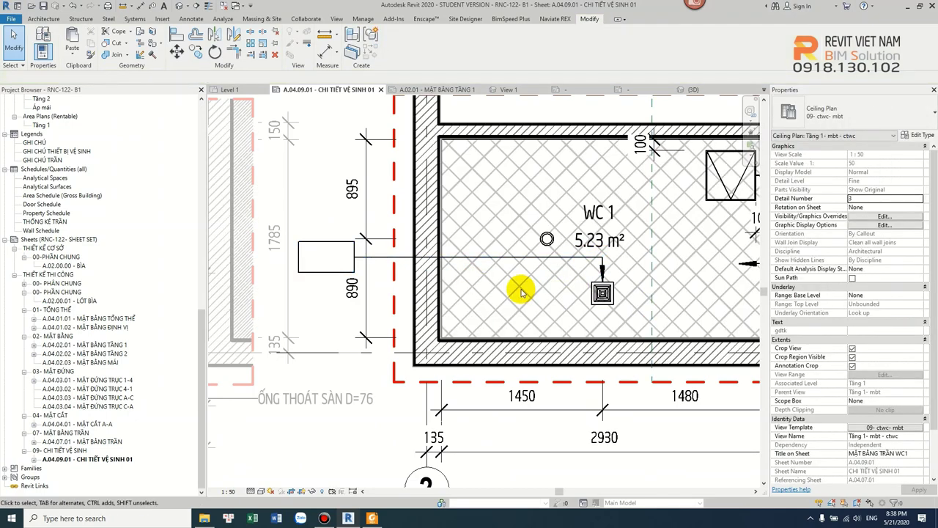
{"action": "middle_click_drag", "start_coordinate": [522, 292], "coordinate": [520, 298]}
Start Tag by Category (TG) on the round ceiling light.
{"action": "key", "text": "t"}
{"action": "key", "text": "g"}
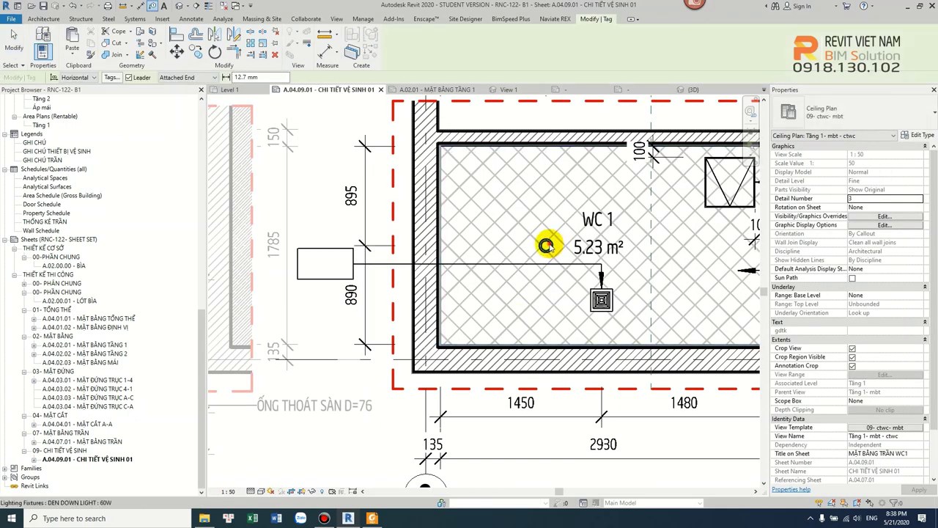
{"action": "left_click", "coordinate": [546, 246]}
Load M_Lighting Fixture Tag.rfa from Annotations > Electrical and tag the round ceiling light.
{"action": "left_click", "coordinate": [492, 268]}
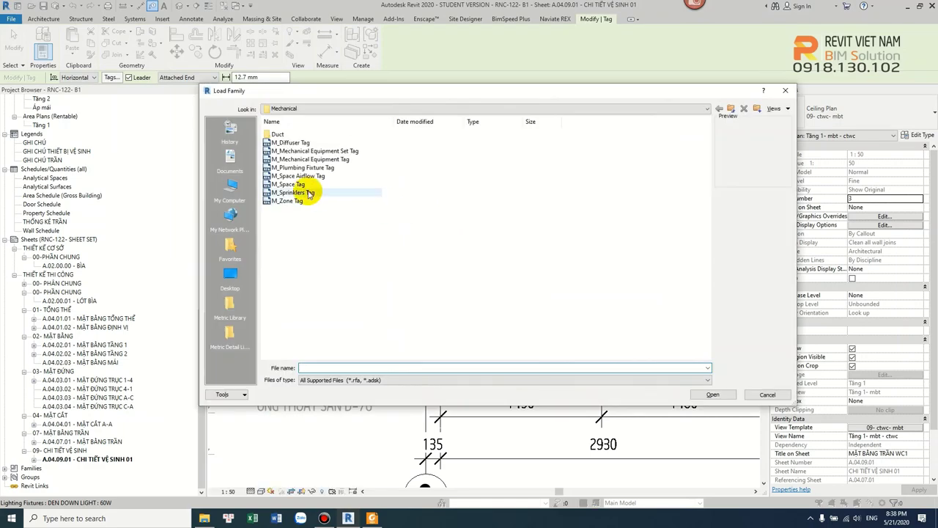
{"action": "left_click", "coordinate": [731, 108]}
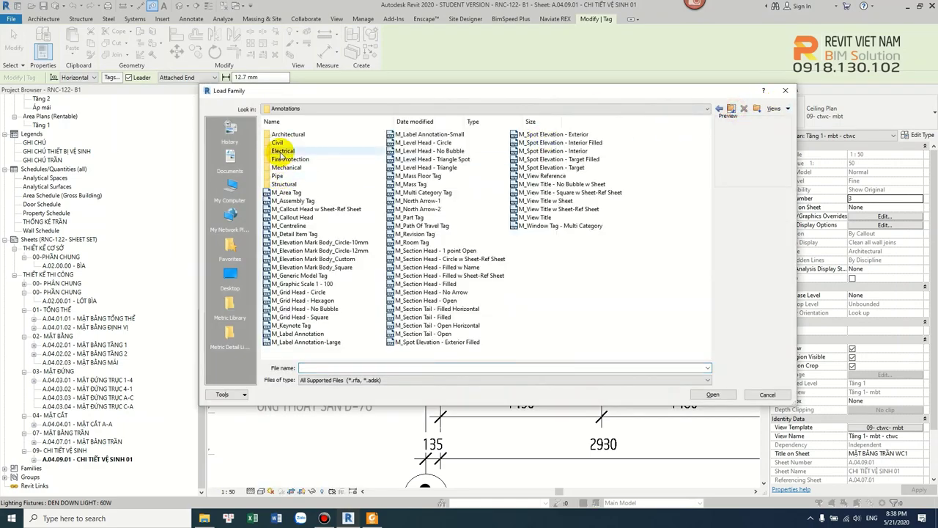
{"action": "double_click", "coordinate": [283, 150]}
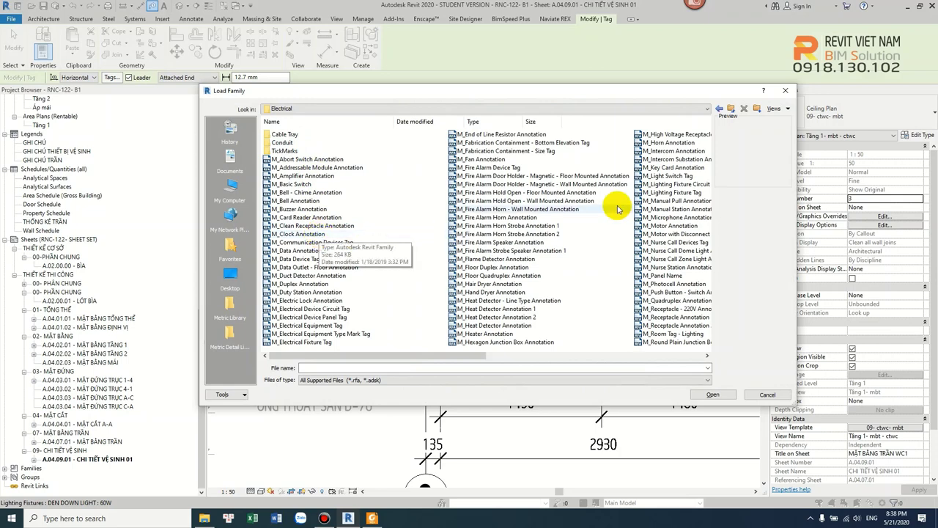
{"action": "scroll", "coordinate": [607, 213], "scroll_direction": "down", "scroll_amount": 2}
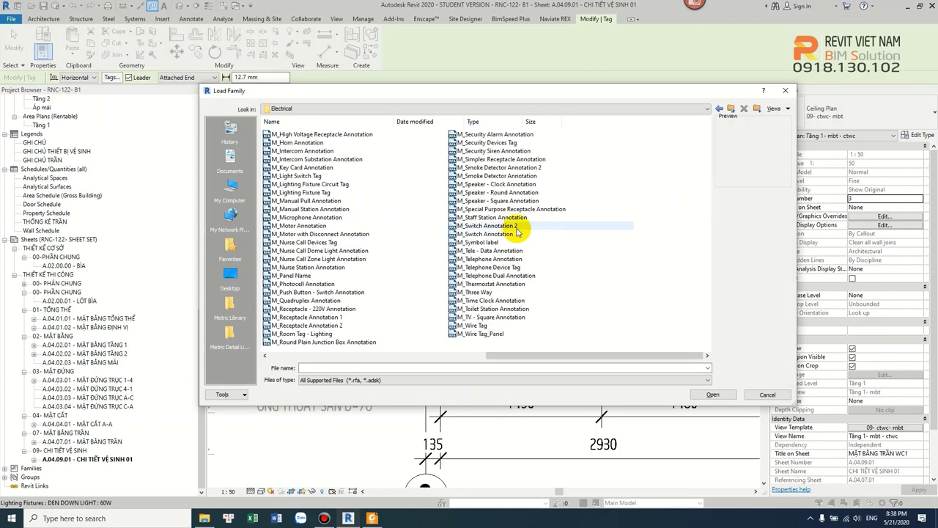
{"action": "left_click", "coordinate": [308, 183]}
{"action": "left_click", "coordinate": [299, 176]}
{"action": "left_click", "coordinate": [301, 192]}
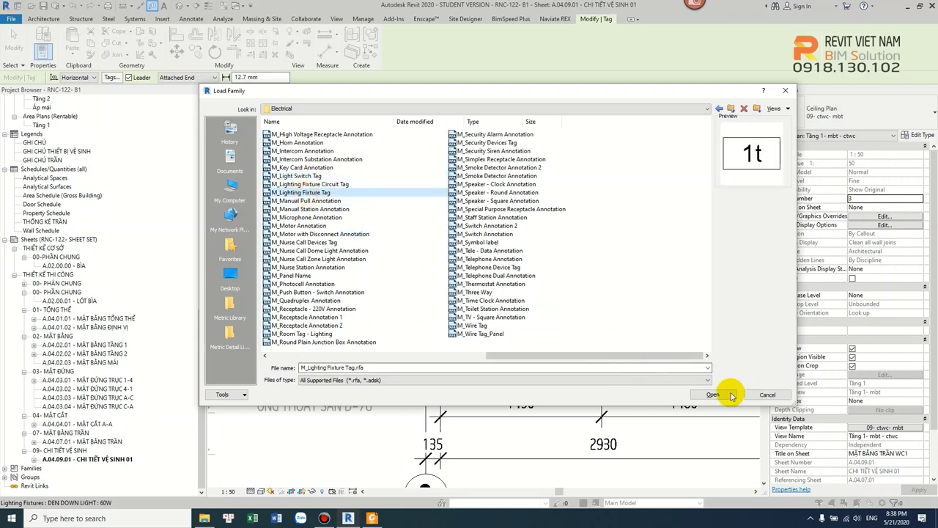
{"action": "left_click", "coordinate": [713, 394]}
{"action": "left_click", "coordinate": [547, 246]}
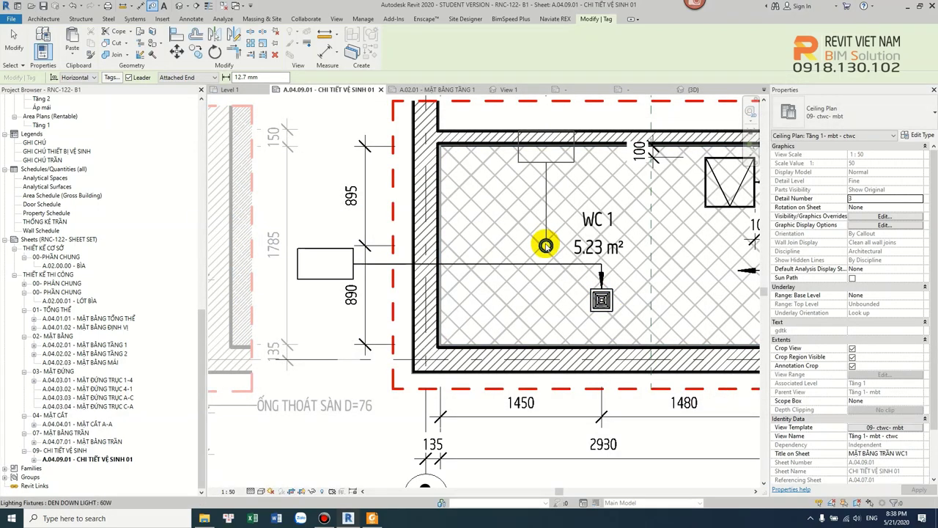
{"action": "key", "text": "Escape"}
Move the light tag left of the wall and bend its leader into a right angle.
{"action": "left_click", "coordinate": [545, 156]}
{"action": "mouse_move", "coordinate": [447, 183]}
{"action": "left_mouse_down"}
{"action": "mouse_move", "coordinate": [325, 231]}
{"action": "mouse_move", "coordinate": [324, 176]}
{"action": "left_mouse_up"}
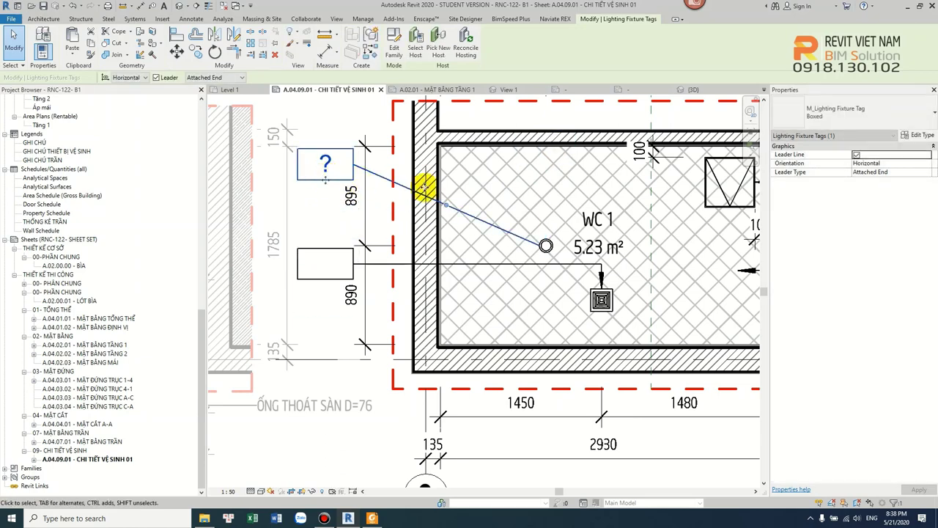
{"action": "mouse_move", "coordinate": [445, 203]}
{"action": "left_mouse_down"}
{"action": "mouse_move", "coordinate": [554, 170]}
{"action": "mouse_move", "coordinate": [544, 163]}
{"action": "left_mouse_up"}
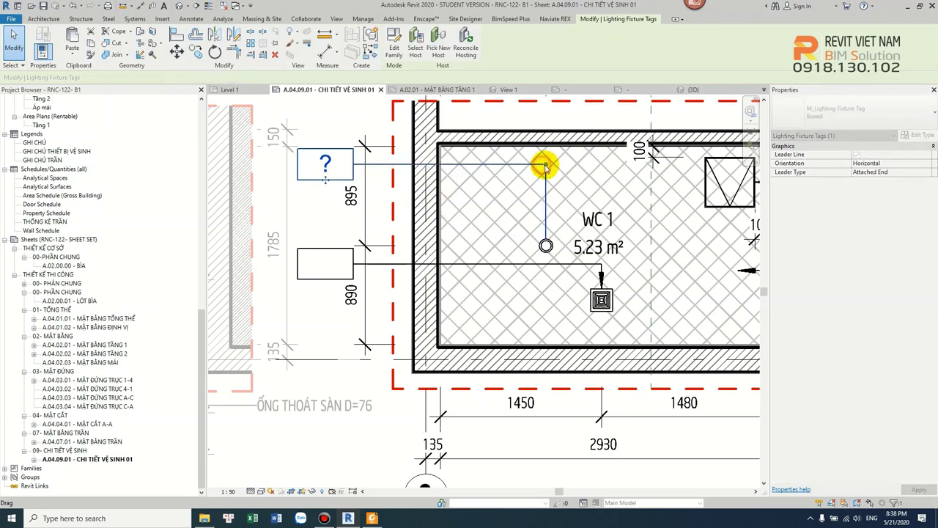
{"action": "key", "text": "Escape"}
{"action": "scroll", "coordinate": [570, 227], "scroll_direction": "down", "scroll_amount": 2}
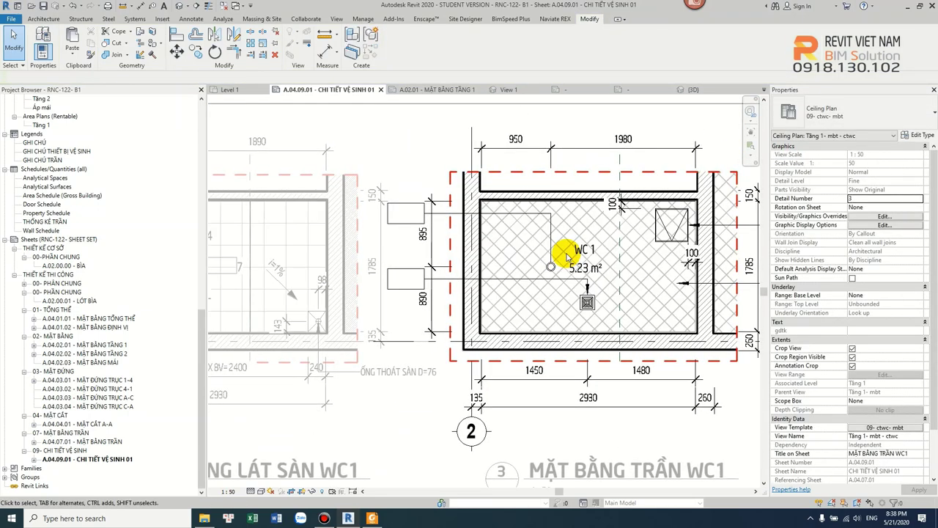
Set the light tag type's leader arrowhead to Arrow 15 Degree Filled.
{"action": "left_click", "coordinate": [550, 215]}
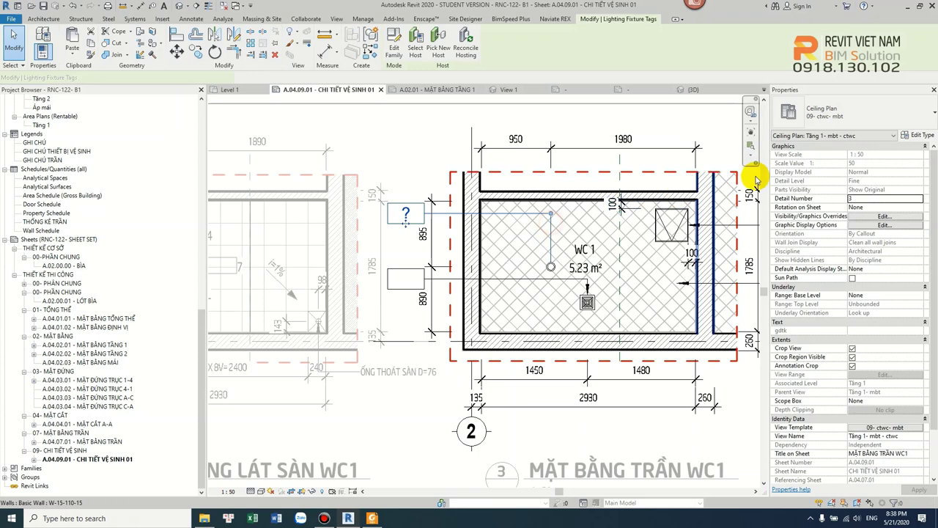
{"action": "left_click", "coordinate": [921, 135]}
{"action": "left_click", "coordinate": [760, 125]}
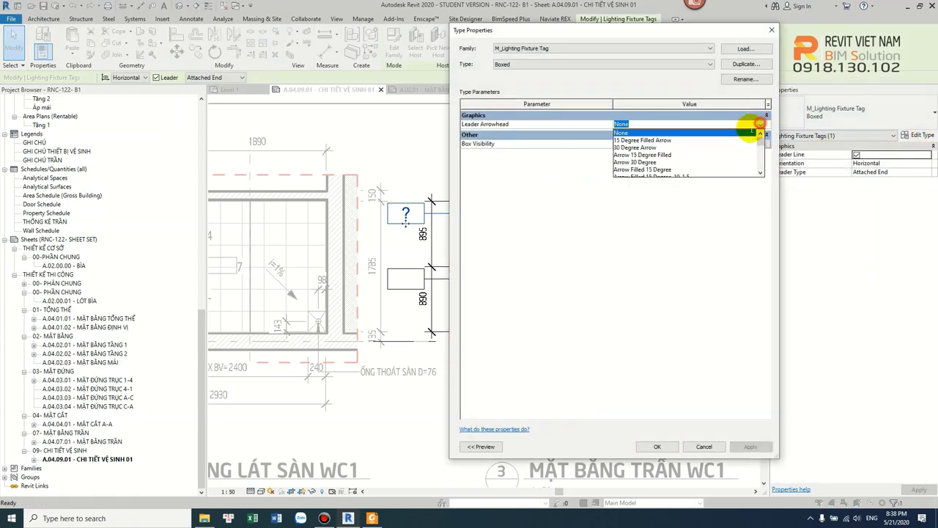
{"action": "left_click", "coordinate": [663, 154]}
{"action": "left_click", "coordinate": [663, 445]}
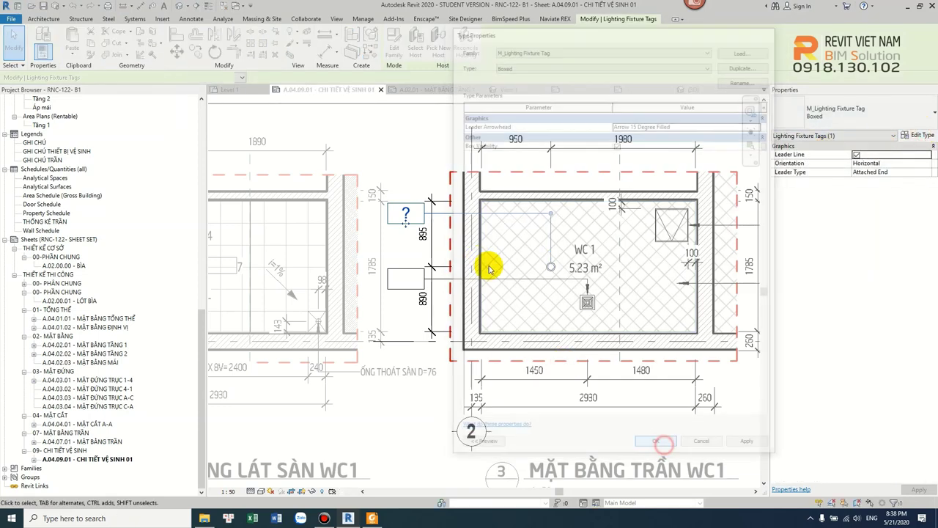
{"action": "left_click", "coordinate": [467, 275]}
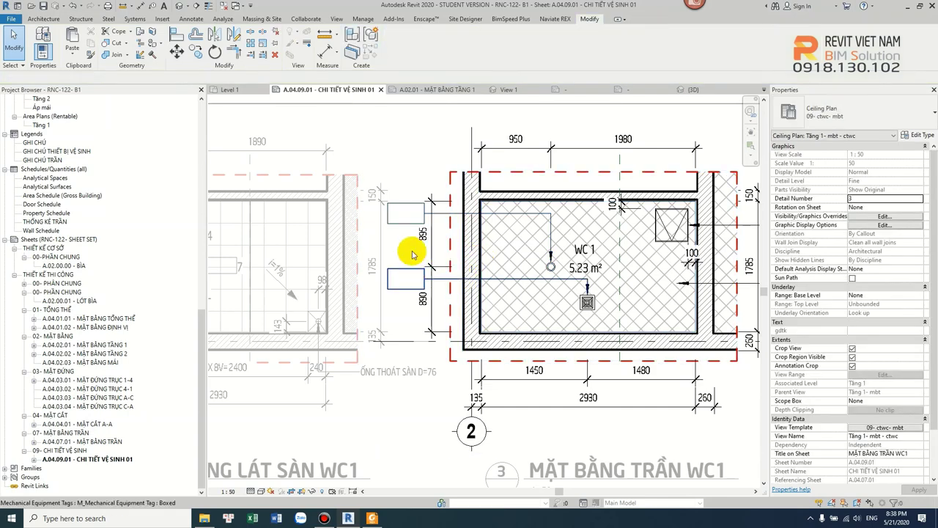
{"action": "scroll", "coordinate": [410, 211], "scroll_direction": "up", "scroll_amount": 1}
Label the lighting tag LT and the exhaust fan tag HT, accepting the type-parameter warnings.
{"action": "left_click", "coordinate": [402, 212]}
{"action": "type", "text": "LT"}
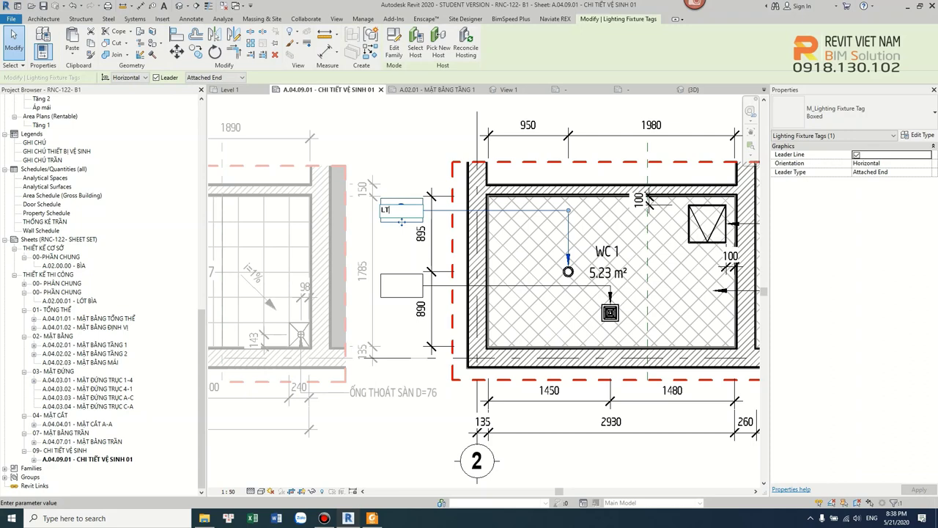
{"action": "left_click", "coordinate": [416, 173]}
{"action": "left_click", "coordinate": [492, 266]}
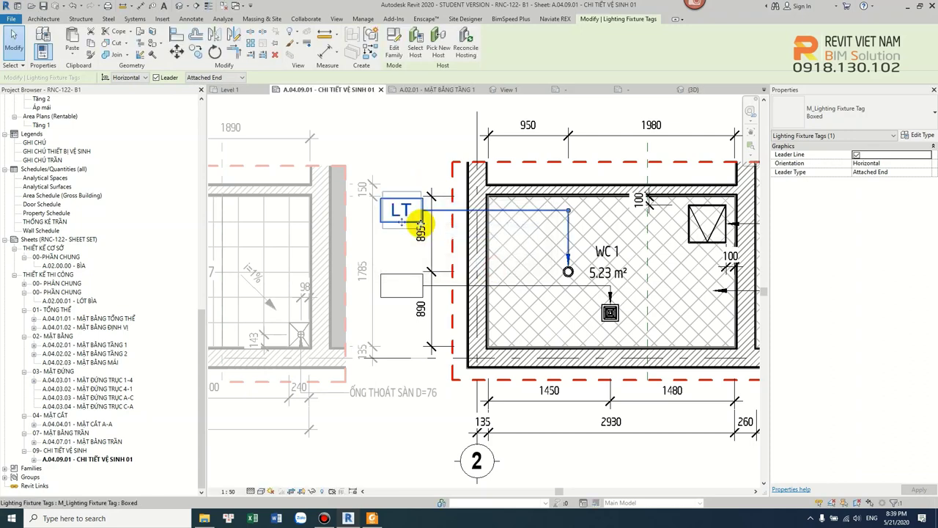
{"action": "left_click", "coordinate": [402, 286]}
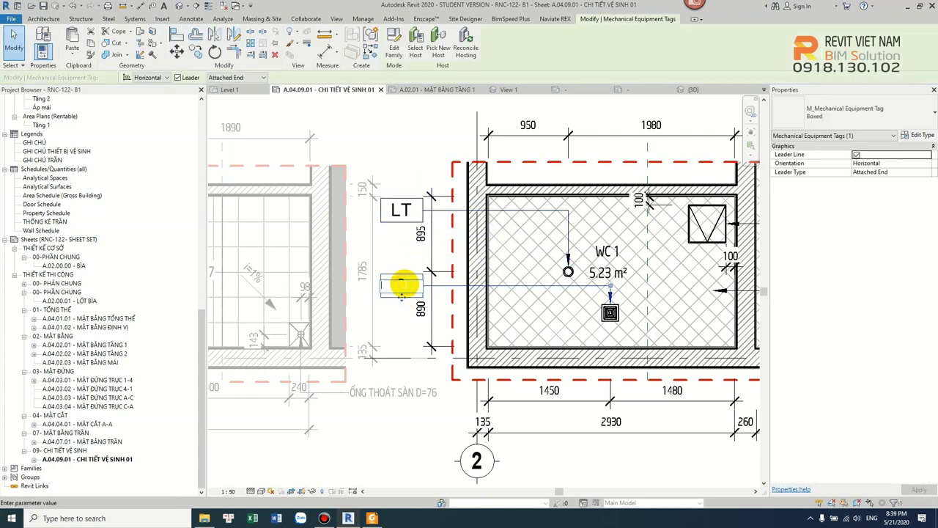
{"action": "type", "text": "HT"}
{"action": "left_click", "coordinate": [402, 348]}
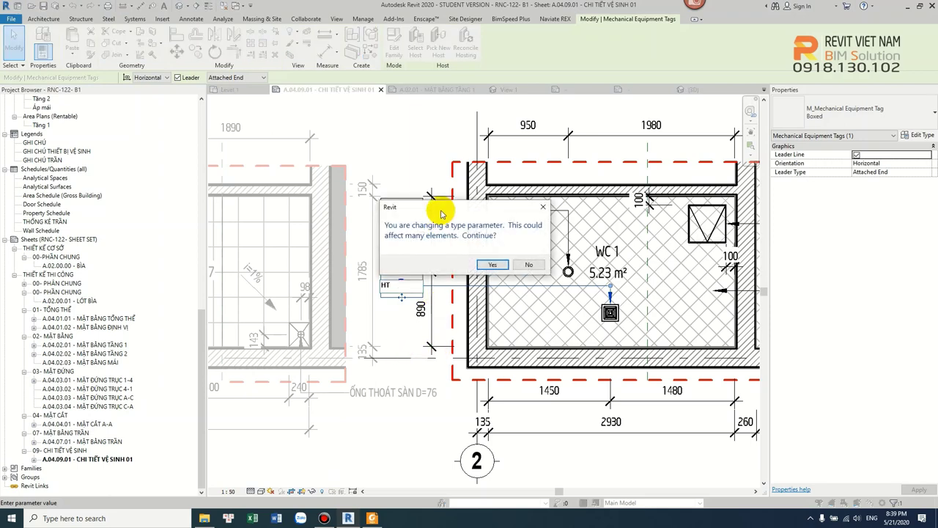
{"action": "left_click", "coordinate": [493, 265]}
{"action": "key", "text": "Escape"}
{"action": "scroll", "coordinate": [477, 269], "scroll_direction": "down", "scroll_amount": 3}
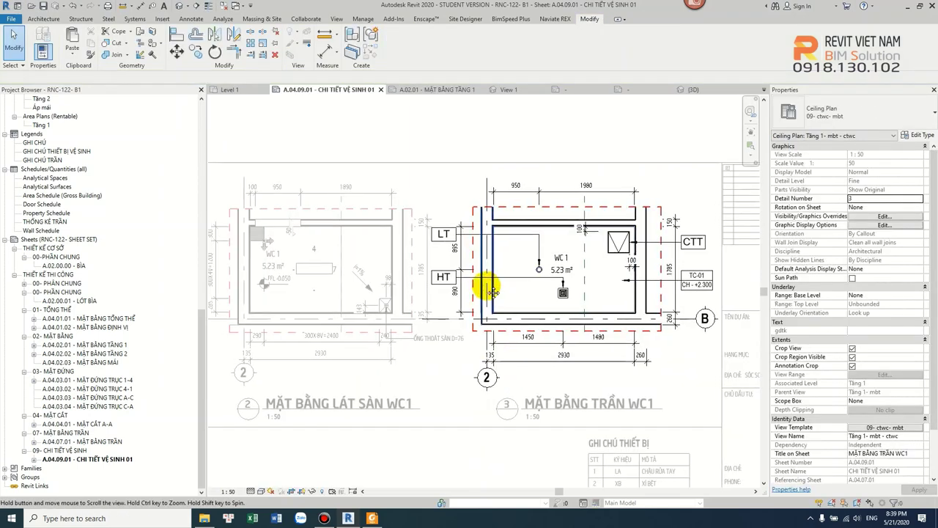
Deactivate the ceiling plan and floor tile plan viewports on the sheet.
{"action": "right_click", "coordinate": [440, 163]}
{"action": "left_click", "coordinate": [469, 209]}
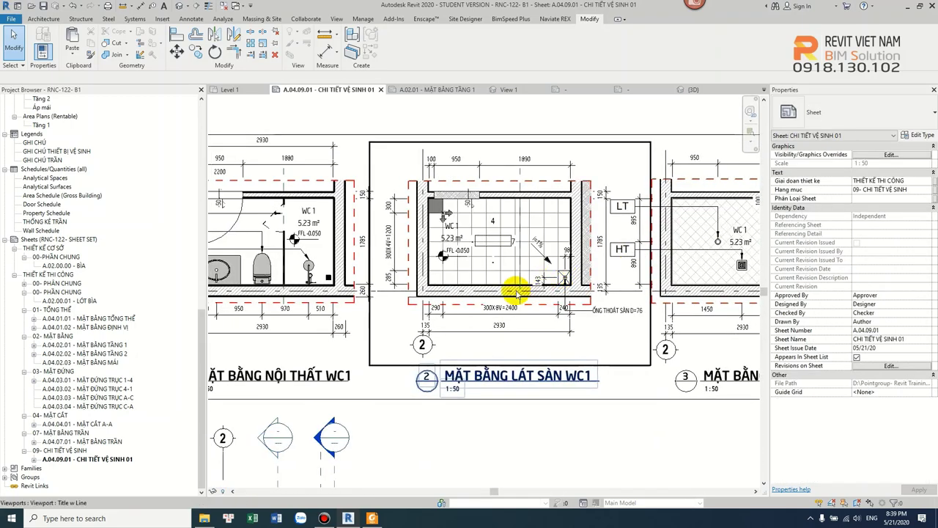
{"action": "scroll", "coordinate": [429, 303], "scroll_direction": "up", "scroll_amount": 3}
{"action": "right_click", "coordinate": [449, 176]}
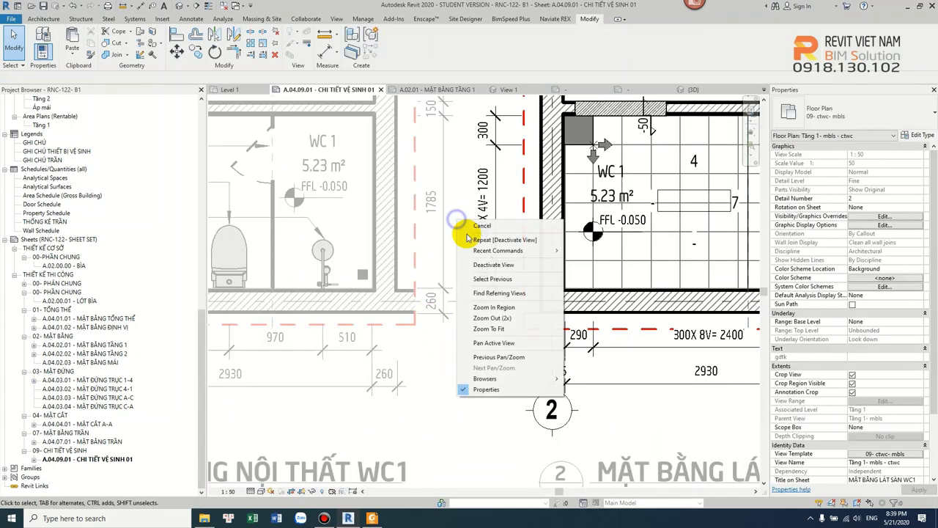
{"action": "left_click", "coordinate": [477, 218]}
Activate the WC1 furniture plan viewport and tag the floor drain by category.
{"action": "double_click", "coordinate": [359, 273]}
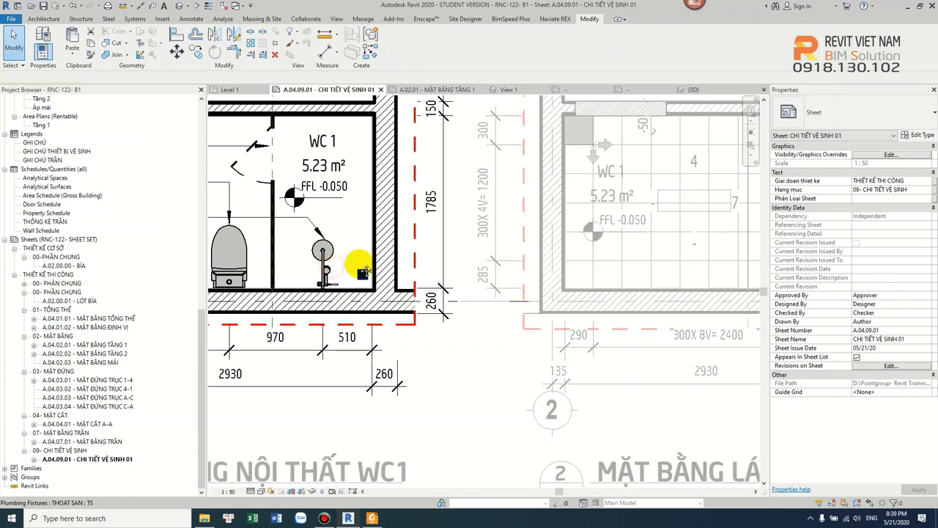
{"action": "middle_click_drag", "start_coordinate": [360, 273], "coordinate": [399, 261]}
{"action": "key", "text": "g"}
{"action": "left_click", "coordinate": [398, 265]}
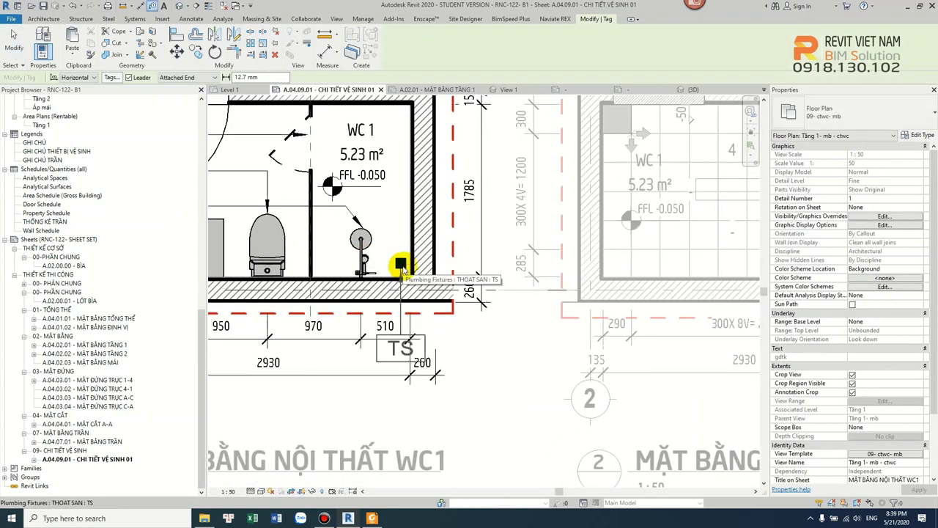
{"action": "scroll", "coordinate": [392, 367], "scroll_direction": "down", "scroll_amount": 3}
Place the TS tag below-right of the plan with a right-angled leader.
{"action": "left_click", "coordinate": [394, 363]}
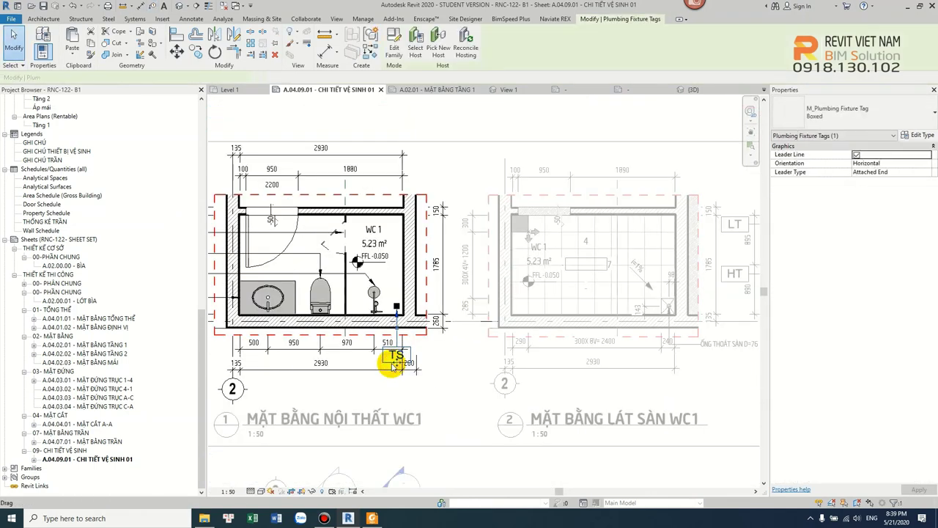
{"action": "left_click_drag", "start_coordinate": [426, 367], "coordinate": [429, 354]}
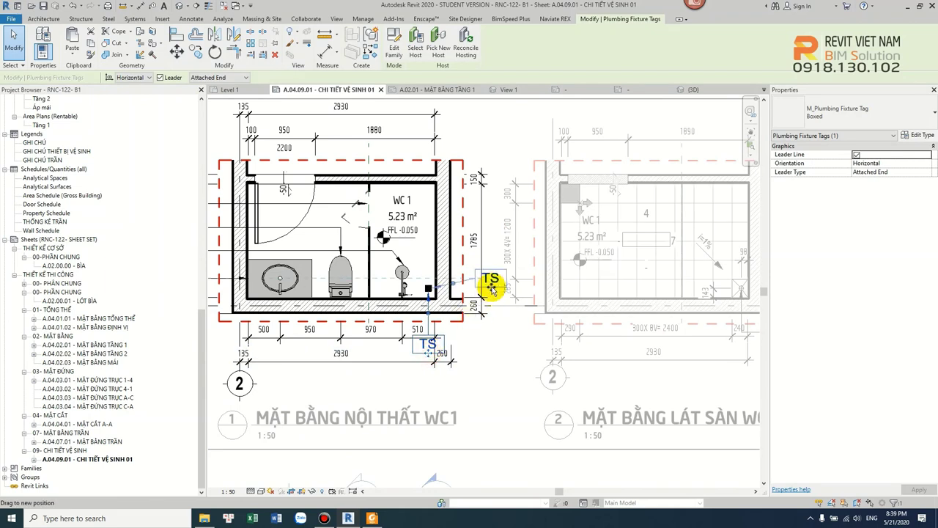
{"action": "left_click_drag", "start_coordinate": [492, 289], "coordinate": [493, 284]}
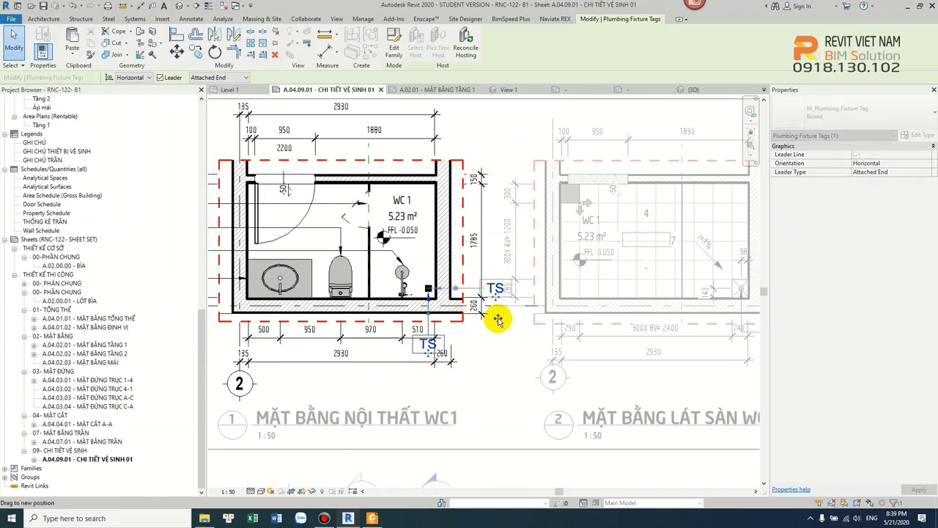
{"action": "left_click_drag", "start_coordinate": [484, 348], "coordinate": [483, 349]}
{"action": "scroll", "coordinate": [462, 294], "scroll_direction": "up", "scroll_amount": 3}
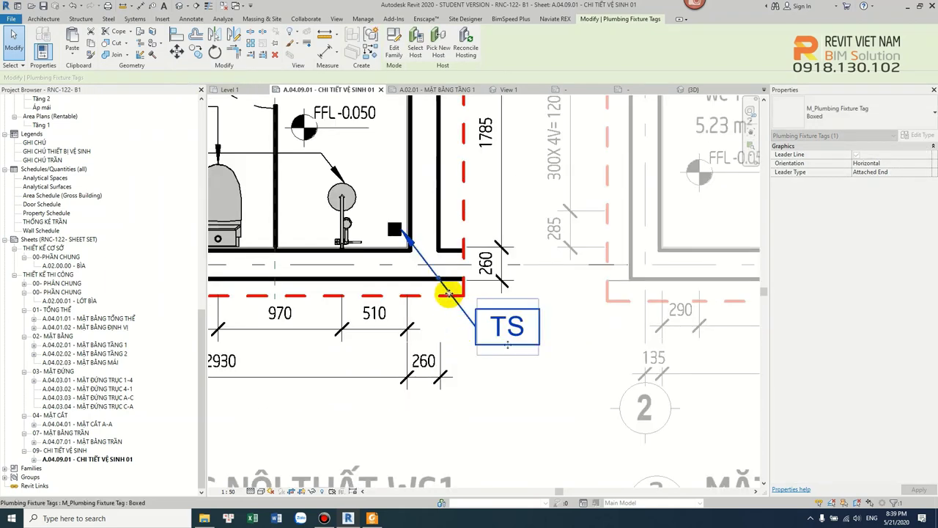
{"action": "left_click_drag", "start_coordinate": [386, 332], "coordinate": [394, 328]}
{"action": "mouse_move", "coordinate": [511, 343]}
{"action": "left_mouse_down"}
{"action": "mouse_move", "coordinate": [519, 283]}
{"action": "mouse_move", "coordinate": [514, 352]}
{"action": "mouse_move", "coordinate": [508, 348]}
{"action": "left_mouse_up"}
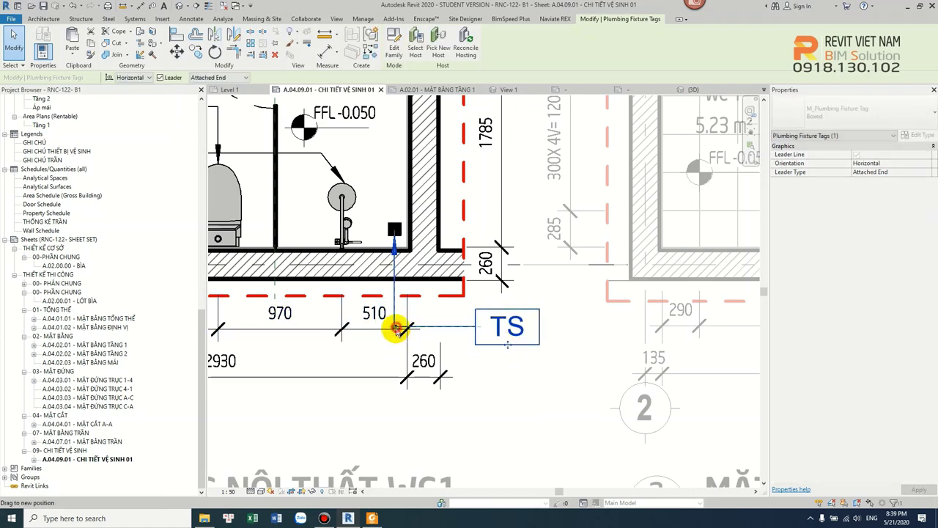
{"action": "scroll", "coordinate": [501, 350], "scroll_direction": "up", "scroll_amount": 3}
{"action": "left_click_drag", "start_coordinate": [501, 350], "coordinate": [498, 348]}
{"action": "scroll", "coordinate": [506, 359], "scroll_direction": "down", "scroll_amount": 5}
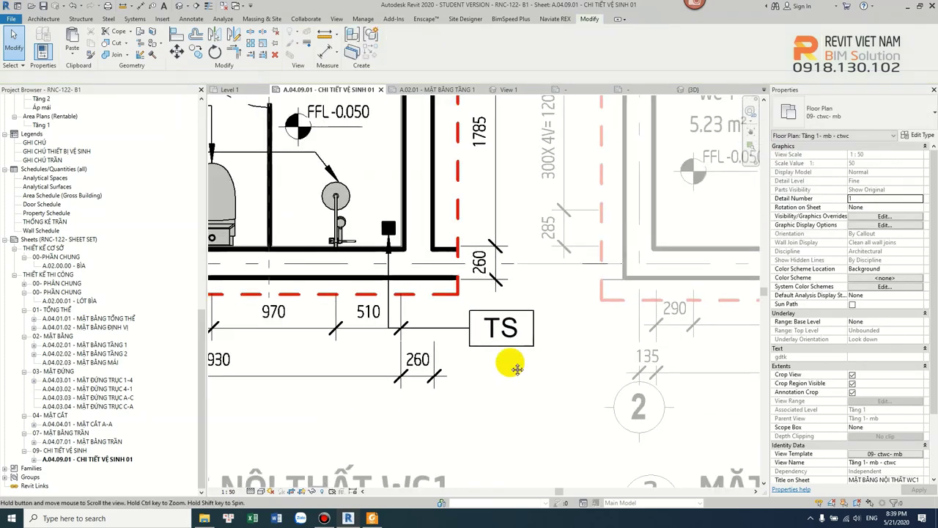
{"action": "scroll", "coordinate": [518, 365], "scroll_direction": "down", "scroll_amount": 2}
{"action": "scroll", "coordinate": [514, 367], "scroll_direction": "down", "scroll_amount": 1}
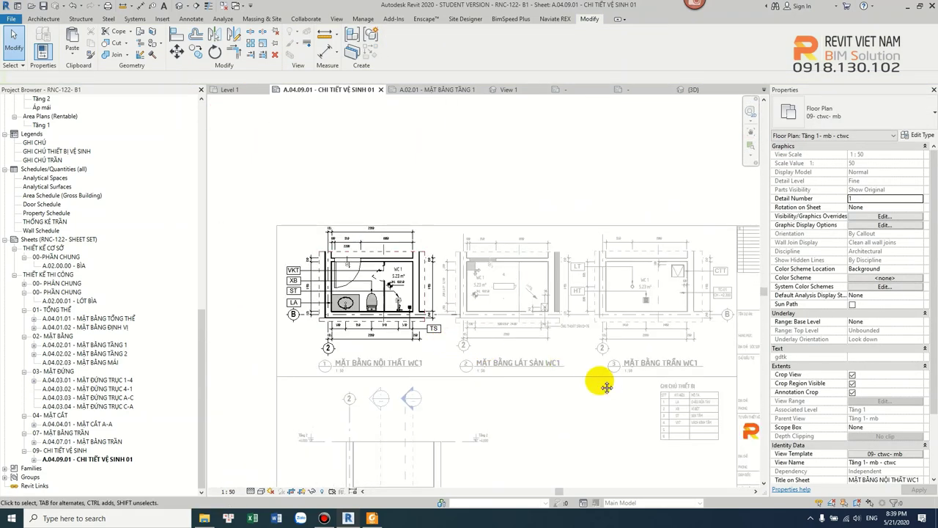
{"action": "scroll", "coordinate": [486, 331], "scroll_direction": "down", "scroll_amount": 2}
Deactivate the furniture plan viewport and open the equipment notes legend.
{"action": "right_click", "coordinate": [516, 380]}
{"action": "left_click", "coordinate": [555, 250]}
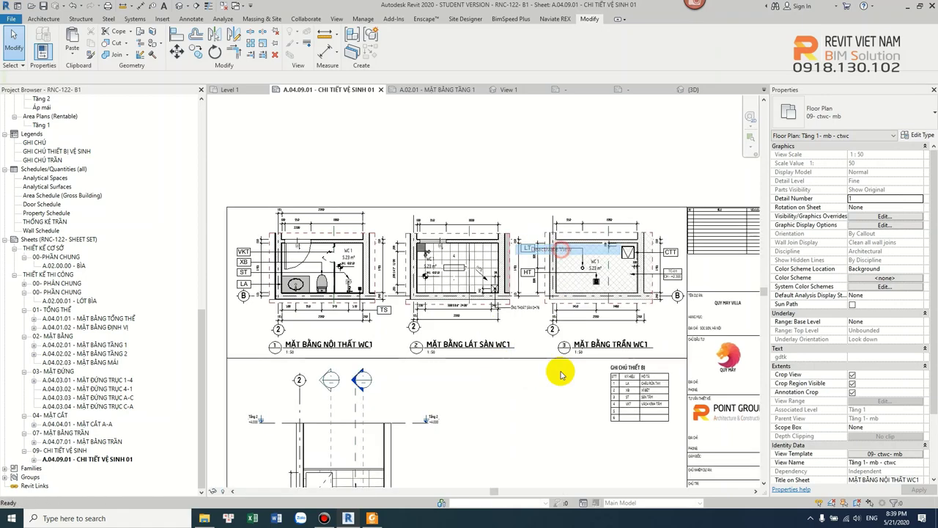
{"action": "scroll", "coordinate": [572, 396], "scroll_direction": "up", "scroll_amount": 2}
{"action": "scroll", "coordinate": [565, 398], "scroll_direction": "up", "scroll_amount": 2}
{"action": "double_click", "coordinate": [572, 332]}
Copy the VKT code into row 5 and change it to TS.
{"action": "scroll", "coordinate": [534, 377], "scroll_direction": "up", "scroll_amount": 2}
{"action": "scroll", "coordinate": [481, 352], "scroll_direction": "up", "scroll_amount": 1}
{"action": "scroll", "coordinate": [498, 308], "scroll_direction": "up", "scroll_amount": 1}
{"action": "left_click", "coordinate": [510, 268]}
{"action": "left_click", "coordinate": [509, 273]}
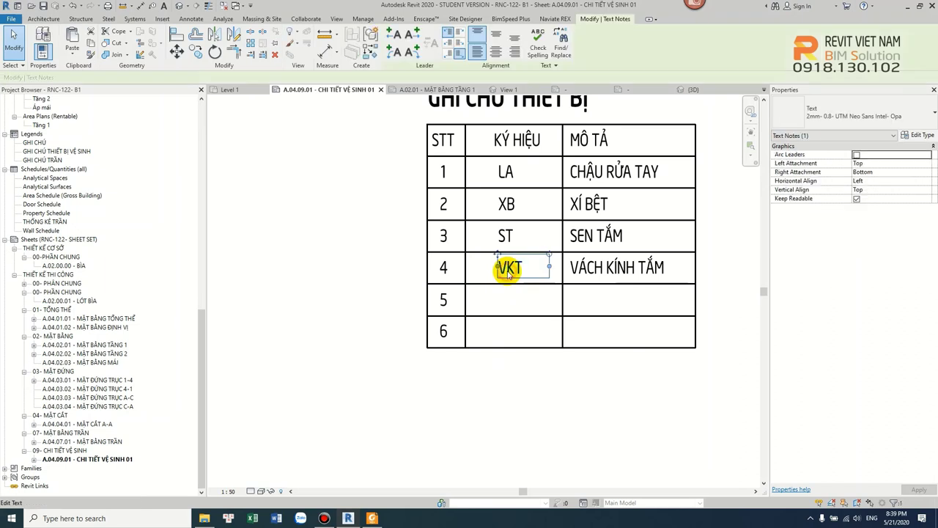
{"action": "left_click", "coordinate": [472, 261]}
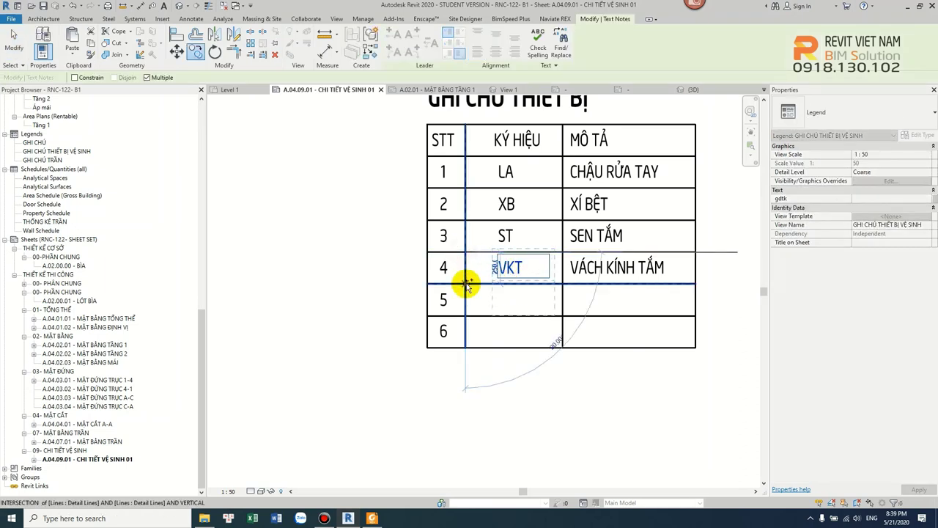
{"action": "left_click", "coordinate": [516, 305]}
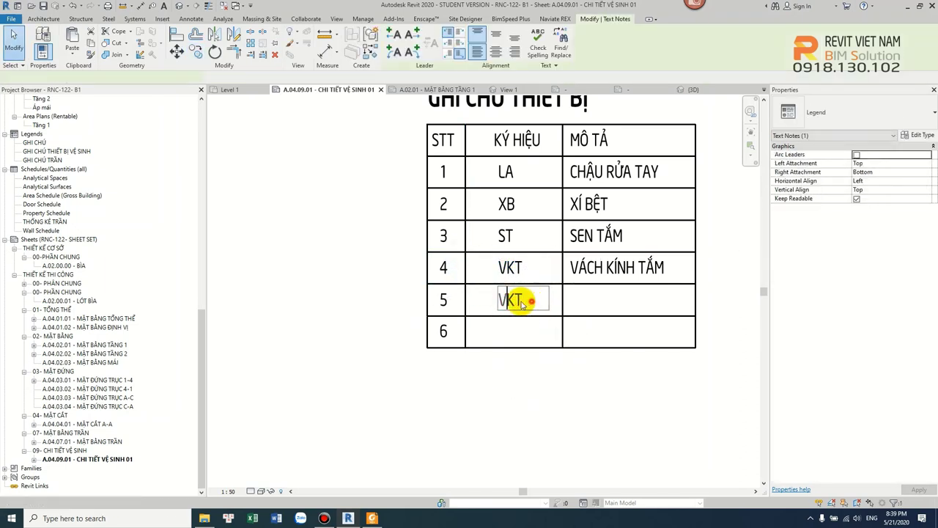
{"action": "double_click", "coordinate": [528, 299]}
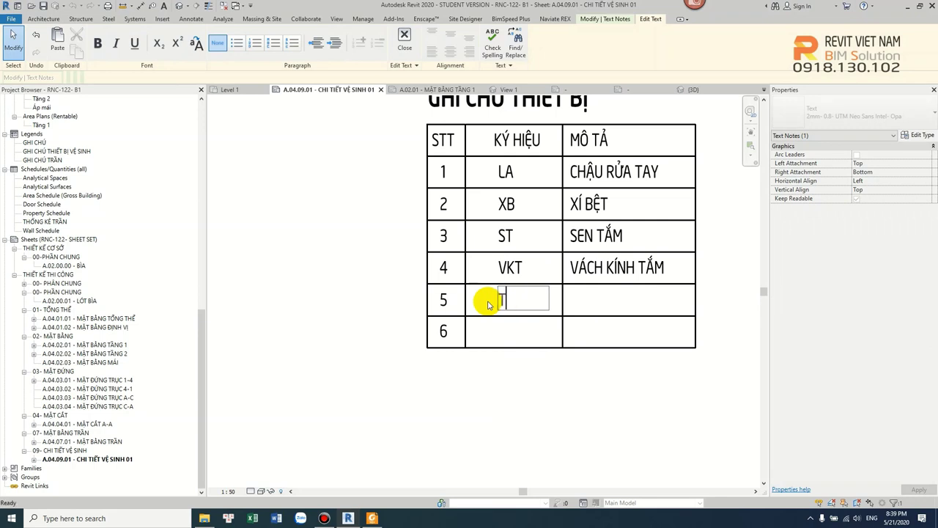
{"action": "left_click", "coordinate": [520, 329]}
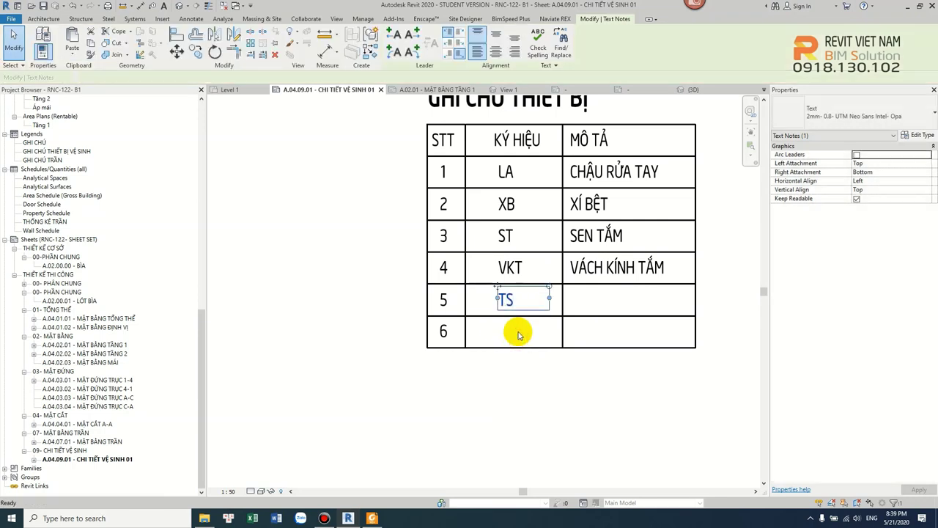
Copy the VÁCH KÍNH TẮM description into row 5 and retype it as THOÁT SÀN.
{"action": "left_click", "coordinate": [598, 271]}
{"action": "key", "text": "c"}
{"action": "key", "text": "o"}
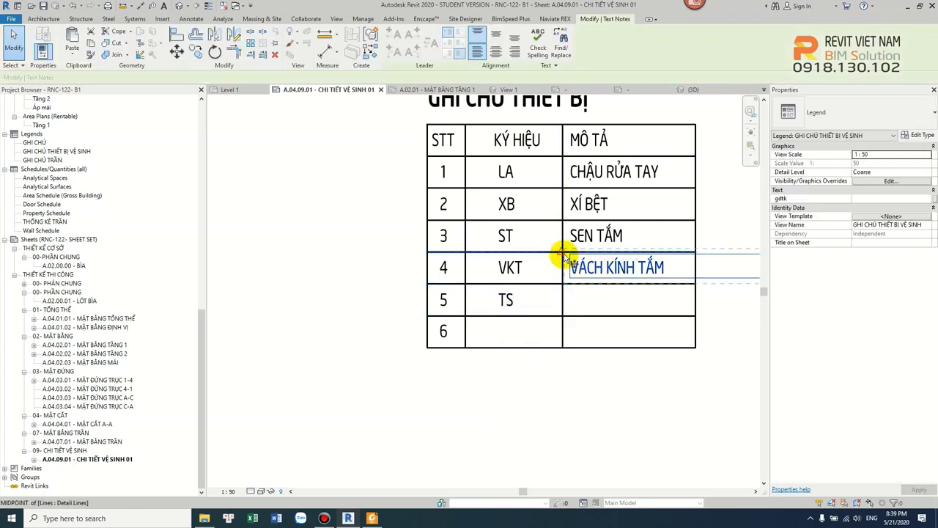
{"action": "left_click", "coordinate": [565, 257]}
{"action": "key", "text": "Escape"}
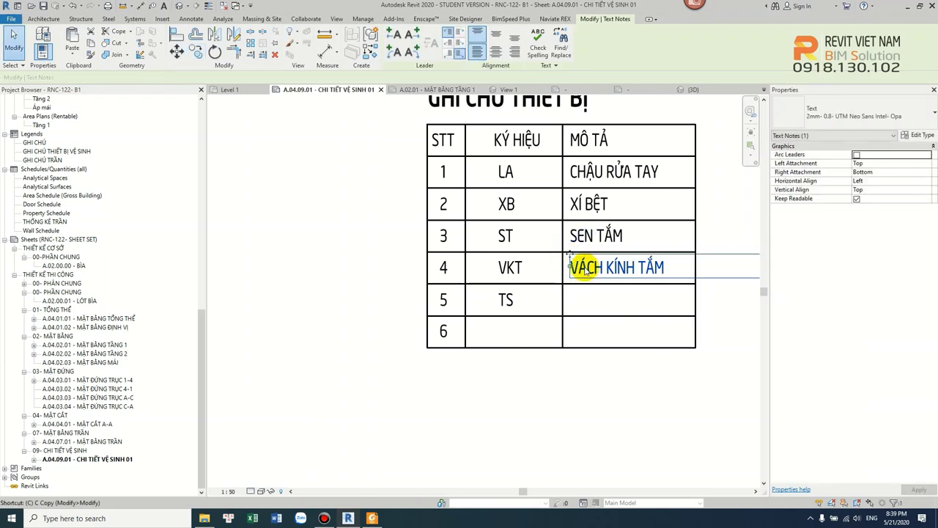
{"action": "key", "text": "o"}
{"action": "scroll", "coordinate": [553, 253], "scroll_direction": "up", "scroll_amount": 3}
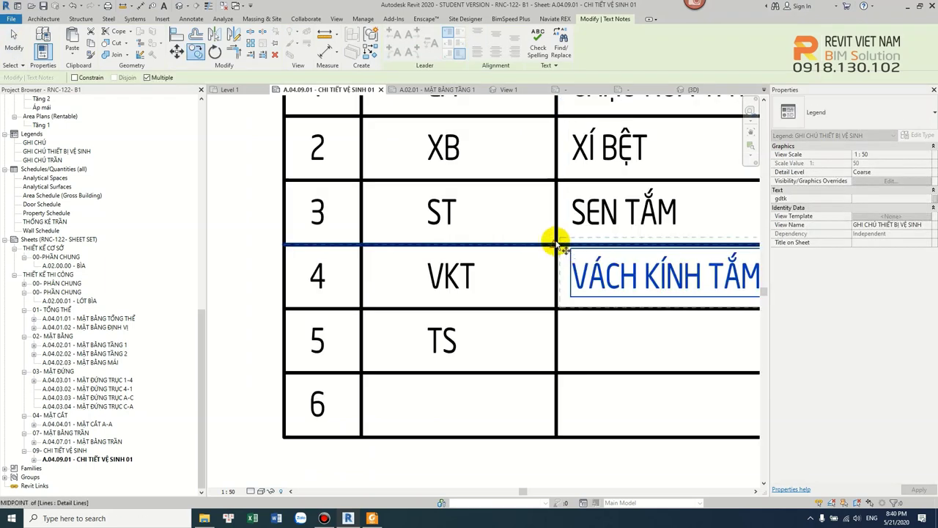
{"action": "left_click", "coordinate": [557, 244]}
{"action": "left_click", "coordinate": [552, 308]}
{"action": "key", "text": "Escape"}
{"action": "double_click", "coordinate": [624, 344]}
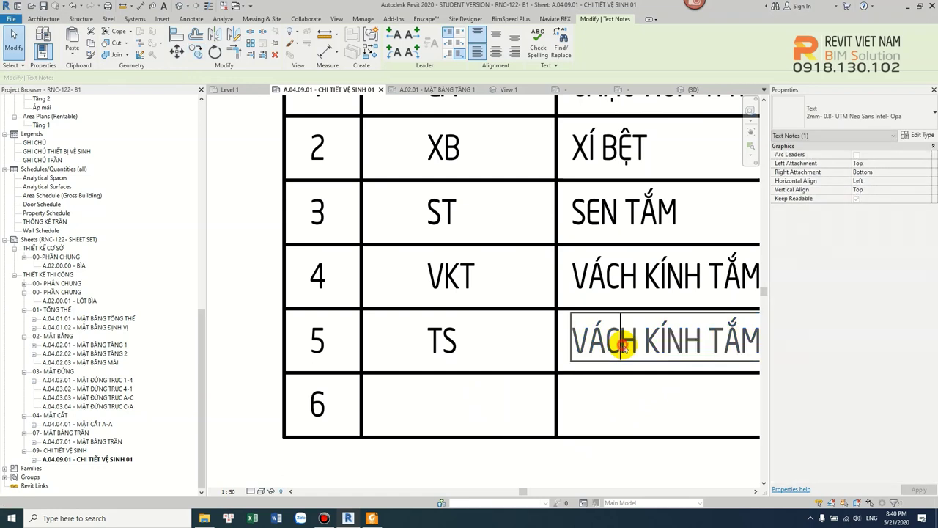
{"action": "scroll", "coordinate": [623, 349], "scroll_direction": "down", "scroll_amount": 2}
{"action": "left_click_drag", "start_coordinate": [649, 338], "coordinate": [496, 341]}
{"action": "key", "text": "Delete"}
{"action": "type", "text": "THOÁT SÀN"}
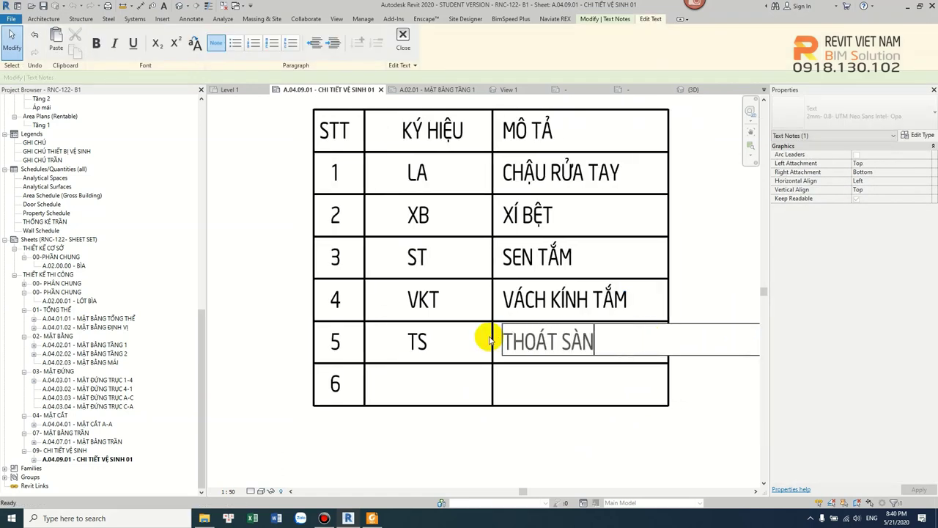
{"action": "left_click", "coordinate": [540, 396]}
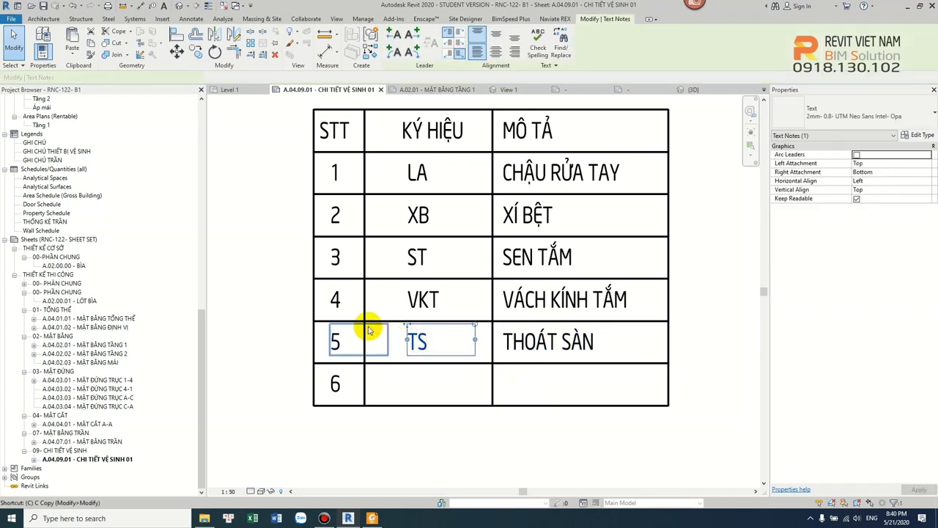
Copy the TS code into row 6 and change it to CTT.
{"action": "left_click", "coordinate": [365, 321]}
{"action": "left_click", "coordinate": [364, 363]}
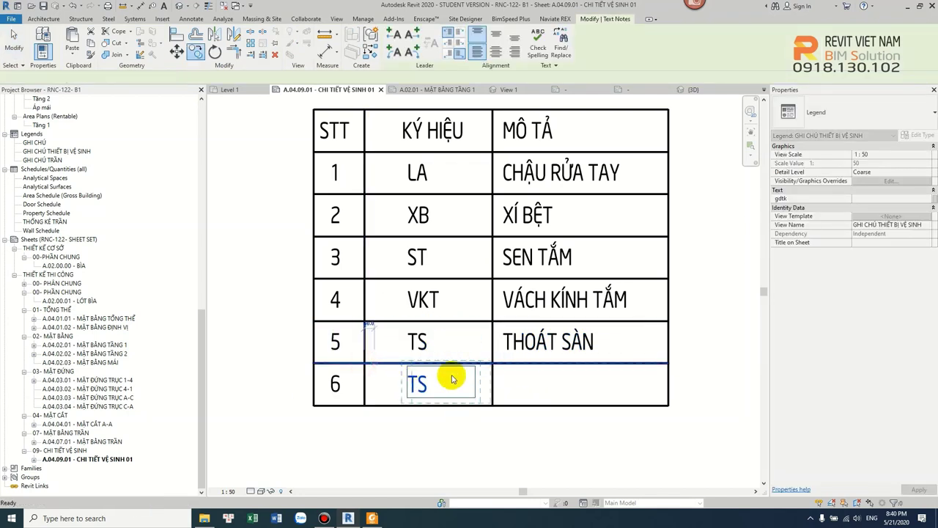
{"action": "double_click", "coordinate": [397, 383]}
{"action": "type", "text": "CTT"}
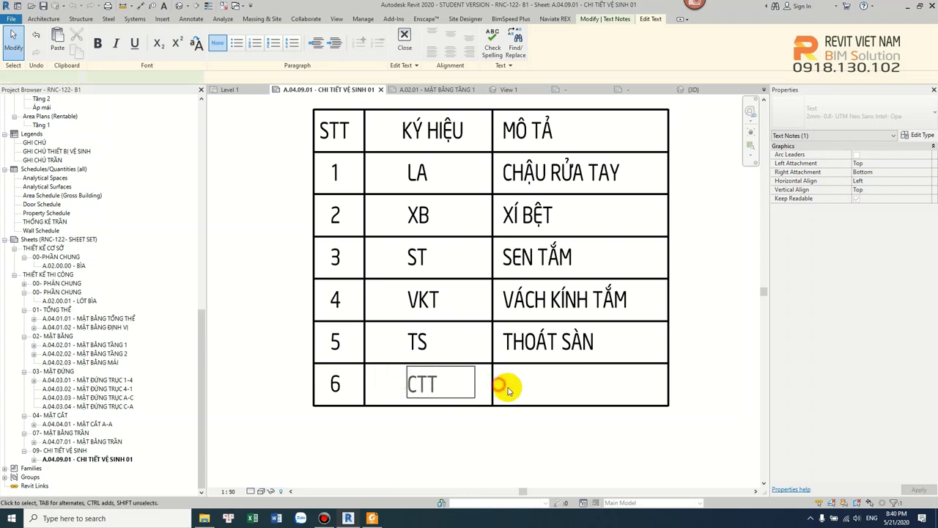
{"action": "left_click", "coordinate": [504, 345]}
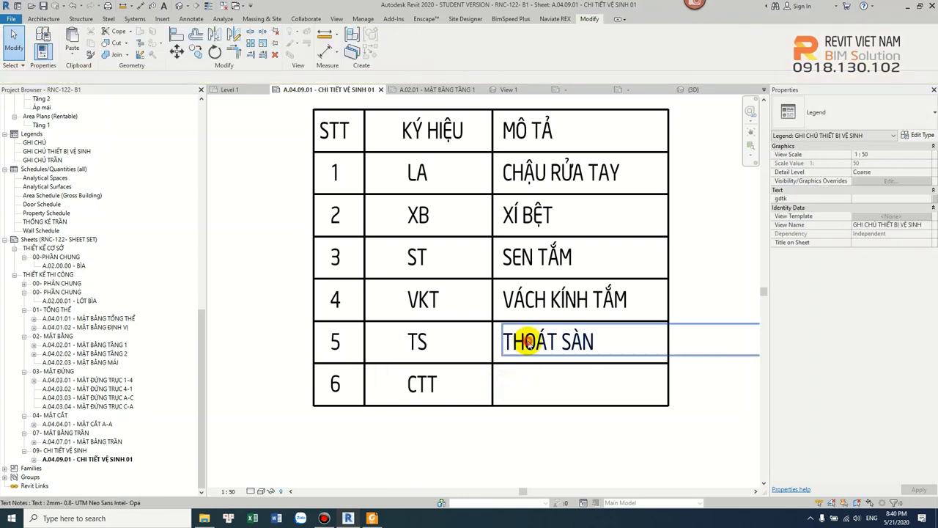
Copy THOÁT SÀN into row 6 and retype it as CỬA THĂM TRẦN.
{"action": "left_click", "coordinate": [493, 321]}
{"action": "left_click", "coordinate": [495, 363]}
{"action": "double_click", "coordinate": [559, 384]}
{"action": "left_click_drag", "start_coordinate": [622, 380], "coordinate": [497, 383]}
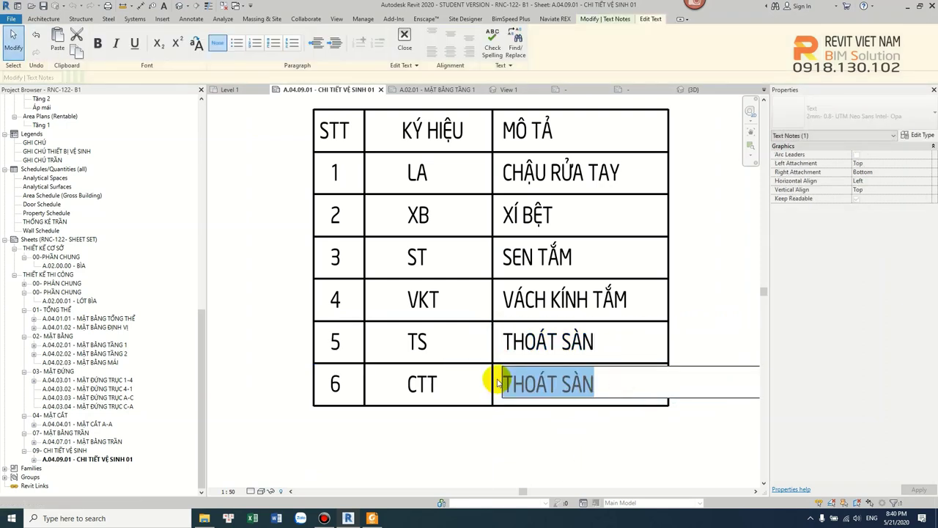
{"action": "type", "text": "CỬA THĂM"}
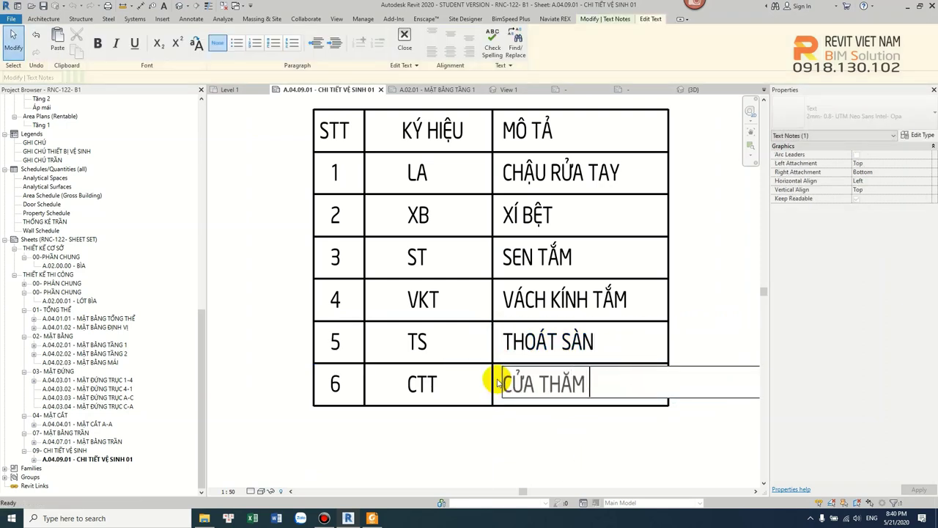
{"action": "left_click", "coordinate": [544, 437]}
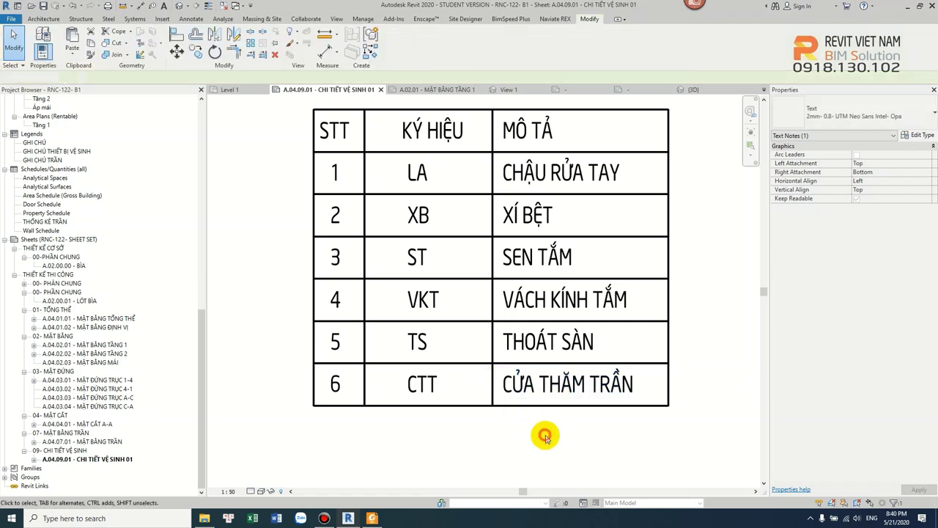
{"action": "left_click", "coordinate": [543, 432]}
{"action": "scroll", "coordinate": [541, 422], "scroll_direction": "down", "scroll_amount": 2}
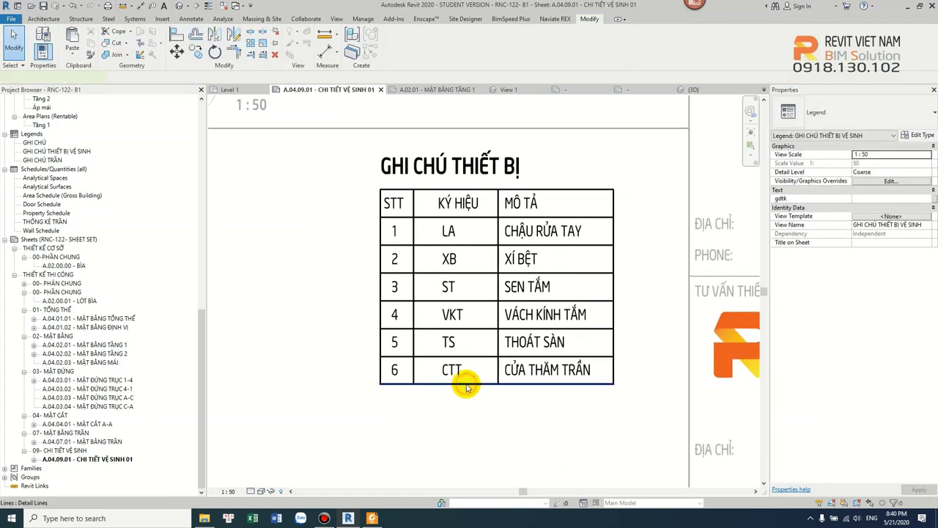
{"action": "scroll", "coordinate": [505, 430], "scroll_direction": "down", "scroll_amount": 2}
{"action": "scroll", "coordinate": [509, 429], "scroll_direction": "up", "scroll_amount": 2}
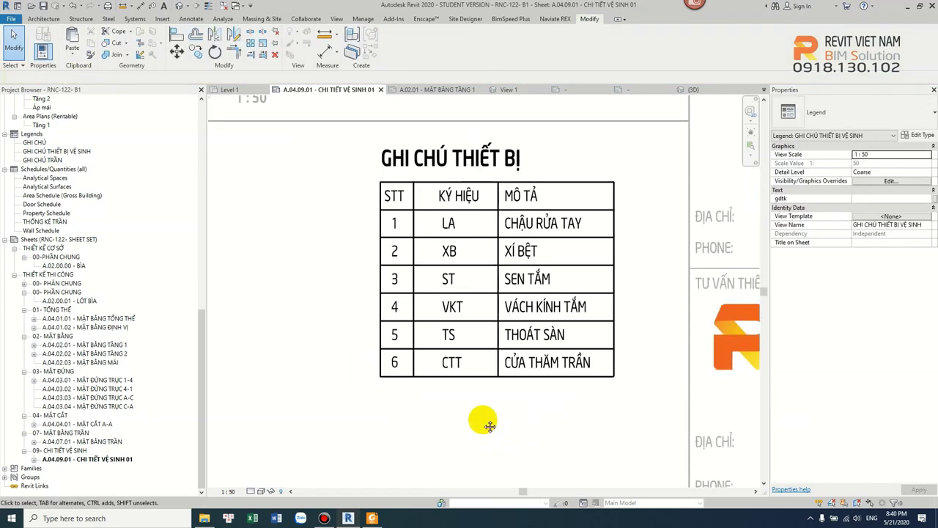
Copy the table's bottom border line three times downward, one row apart, using CO.
{"action": "middle_click_drag", "start_coordinate": [484, 424], "coordinate": [485, 384]}
{"action": "left_click", "coordinate": [468, 338]}
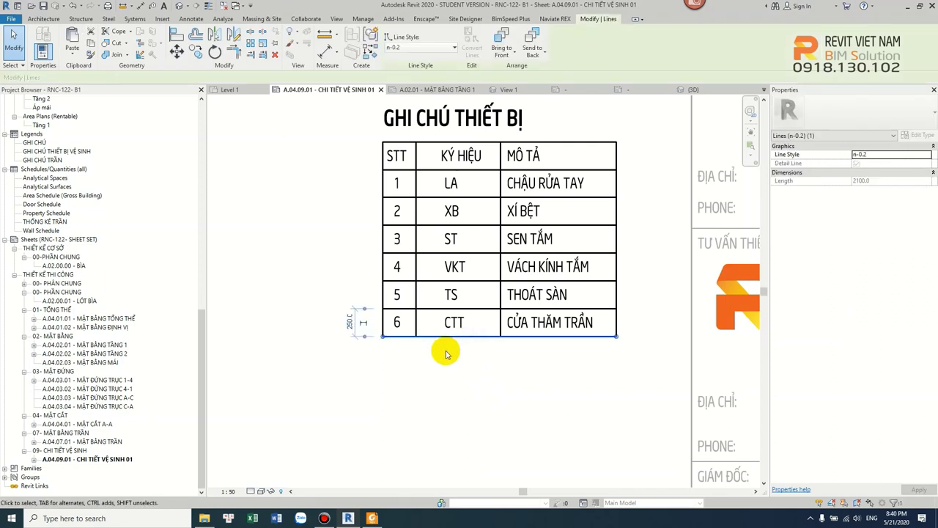
{"action": "key", "text": "c"}
{"action": "key", "text": "o"}
{"action": "left_click", "coordinate": [416, 337]}
{"action": "left_click", "coordinate": [416, 363]}
{"action": "left_click", "coordinate": [419, 392]}
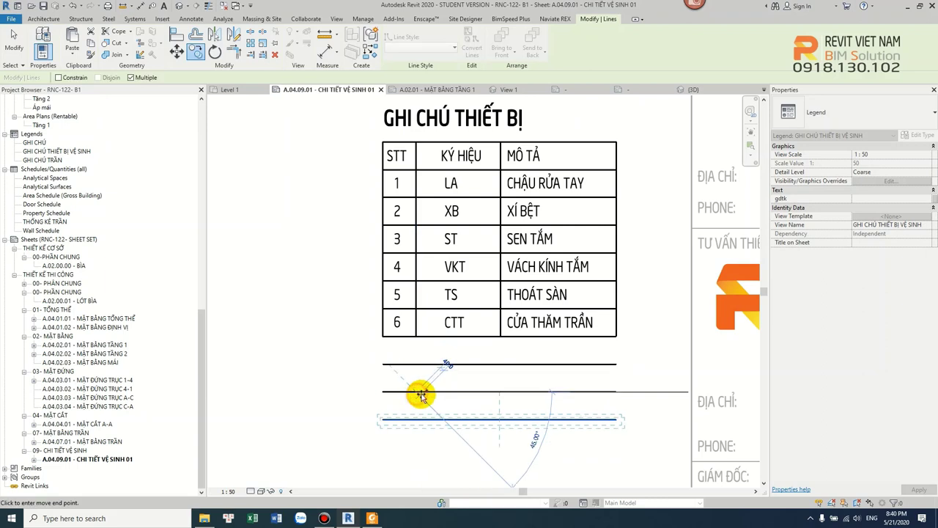
{"action": "left_click", "coordinate": [421, 420]}
{"action": "key", "text": "Escape"}
Extend the right border and middle column divider down to the new bottom line.
{"action": "left_click", "coordinate": [261, 55]}
{"action": "left_click", "coordinate": [473, 420]}
{"action": "left_click", "coordinate": [618, 326]}
{"action": "left_click", "coordinate": [499, 324]}
Copy the CTT row's tag and description into the next row, edited to HM – HÚT MÙI.
{"action": "left_click", "coordinate": [451, 327]}
{"action": "scroll", "coordinate": [440, 324], "scroll_direction": "up", "scroll_amount": 2}
{"action": "left_click_drag", "start_coordinate": [411, 316], "coordinate": [466, 371], "text": "ctrl"}
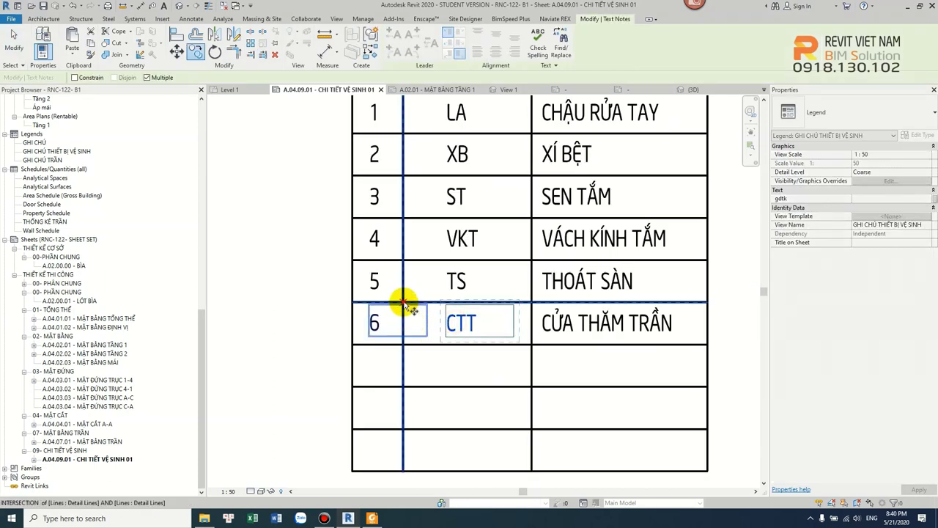
{"action": "double_click", "coordinate": [465, 370]}
{"action": "type", "text": "HM"}
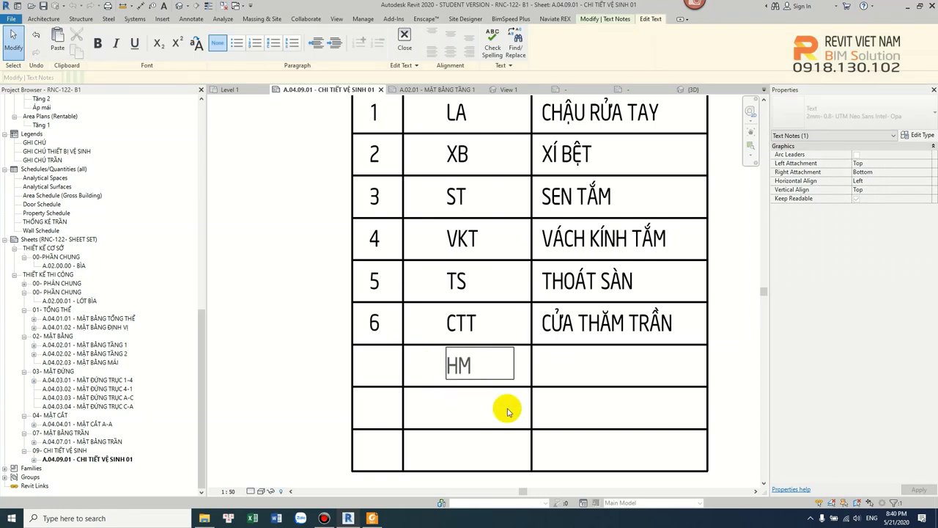
{"action": "left_click", "coordinate": [569, 327]}
{"action": "left_click_drag", "start_coordinate": [546, 327], "coordinate": [562, 359], "text": "ctrl"}
{"action": "double_click", "coordinate": [546, 367]}
{"action": "key", "text": "BackSpace"}
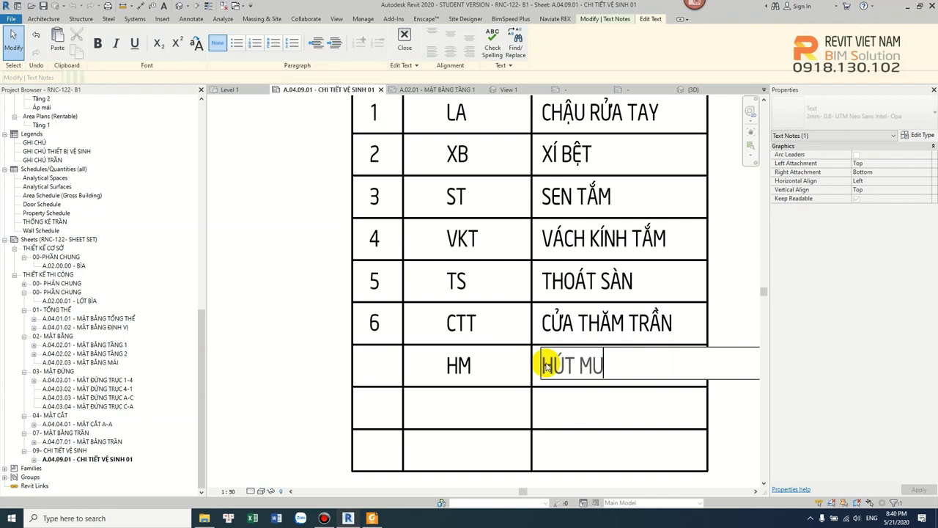
{"action": "left_click", "coordinate": [493, 372]}
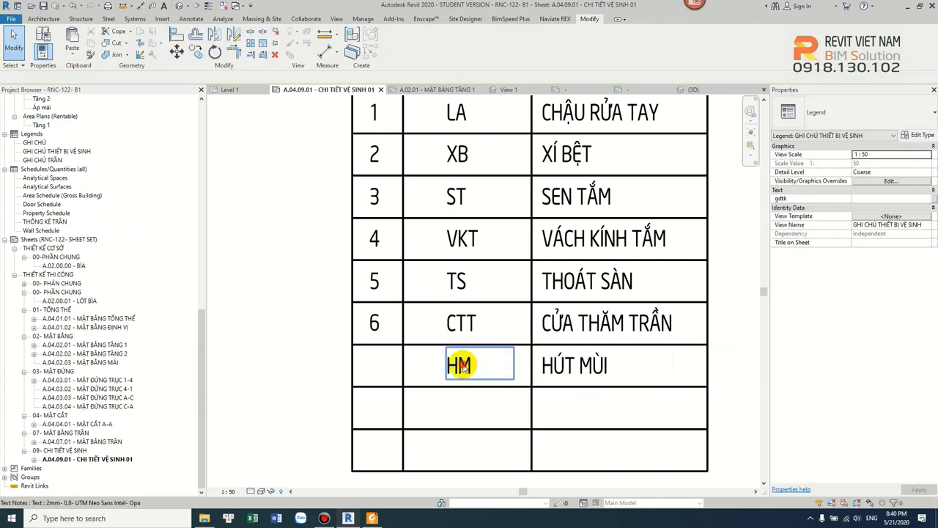
Copy the HM row's notes into the following row, edited to LT – ĐÈN DOWLIGHT.
{"action": "middle_click_drag", "start_coordinate": [453, 367], "coordinate": [447, 344]}
{"action": "left_click_drag", "start_coordinate": [402, 322], "coordinate": [400, 366], "text": "ctrl"}
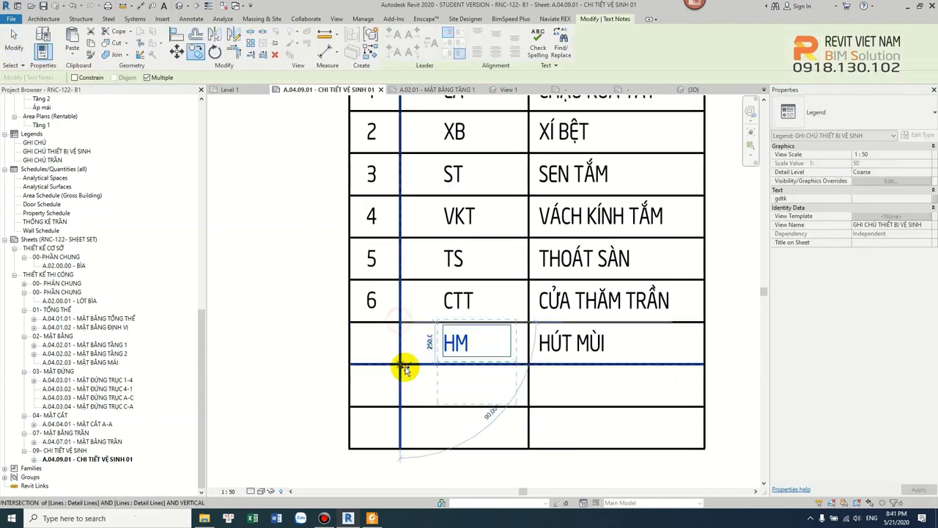
{"action": "double_click", "coordinate": [475, 385]}
{"action": "type", "text": "LT"}
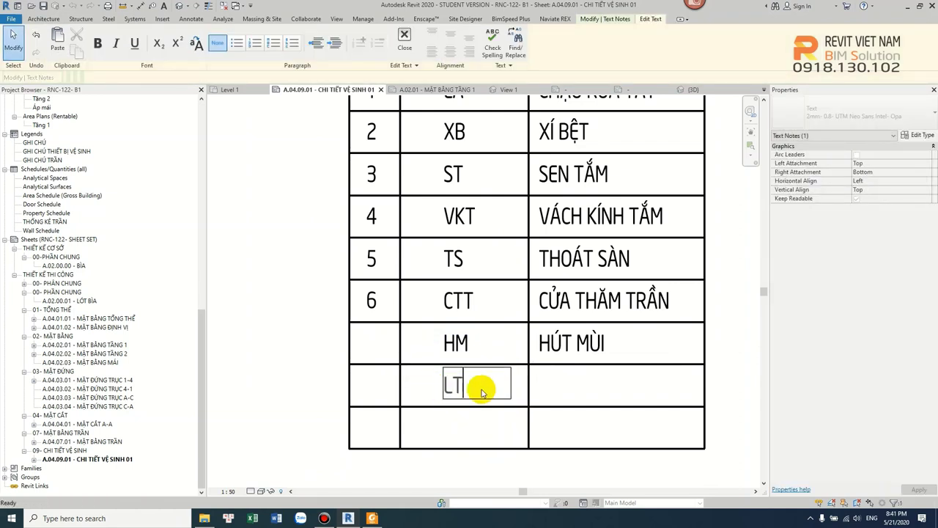
{"action": "left_click", "coordinate": [558, 356]}
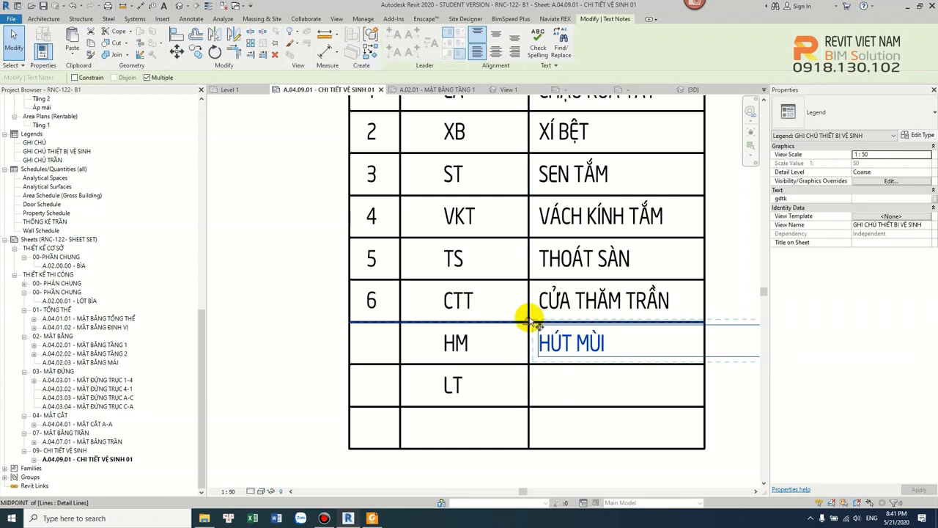
{"action": "left_click_drag", "start_coordinate": [578, 356], "coordinate": [589, 388], "text": "ctrl"}
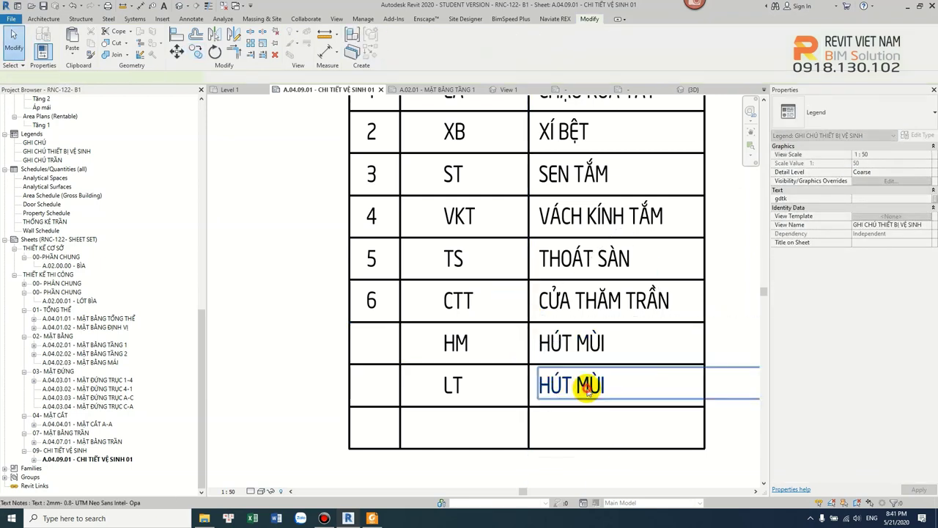
{"action": "double_click", "coordinate": [540, 387]}
{"action": "type", "text": "ĐÈN DOWLIGHT"}
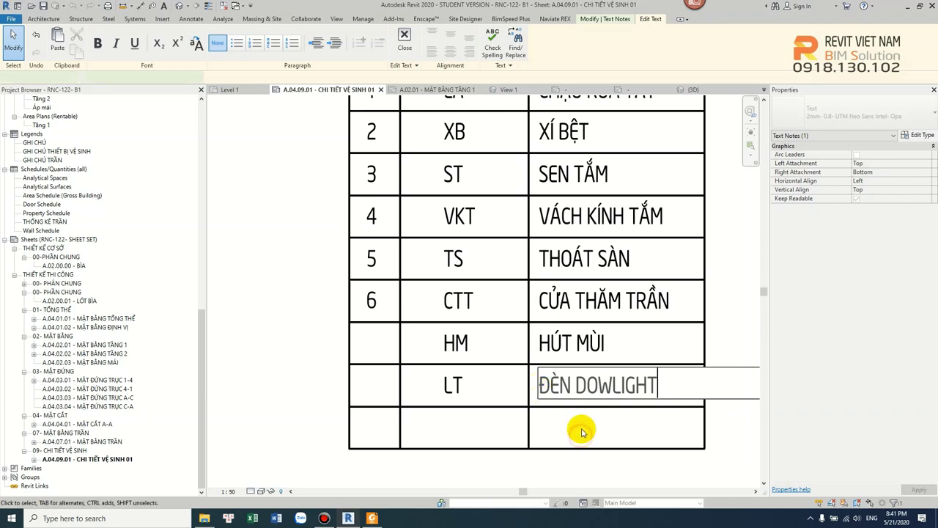
{"action": "left_click", "coordinate": [581, 431]}
{"action": "scroll", "coordinate": [581, 432], "scroll_direction": "down", "scroll_amount": 3}
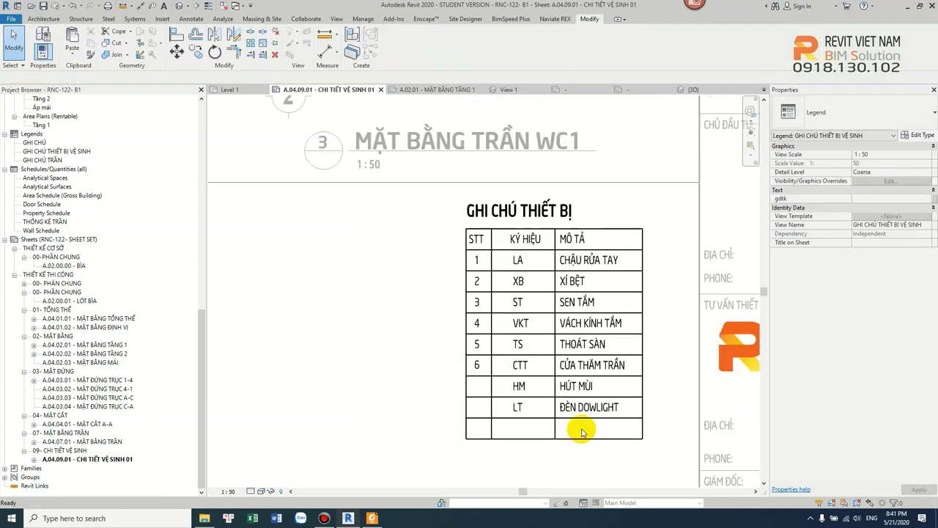
Deactivate the legend view to return to the WC1 detail sheet.
{"action": "scroll", "coordinate": [595, 318], "scroll_direction": "down", "scroll_amount": 2}
{"action": "right_click", "coordinate": [447, 323]}
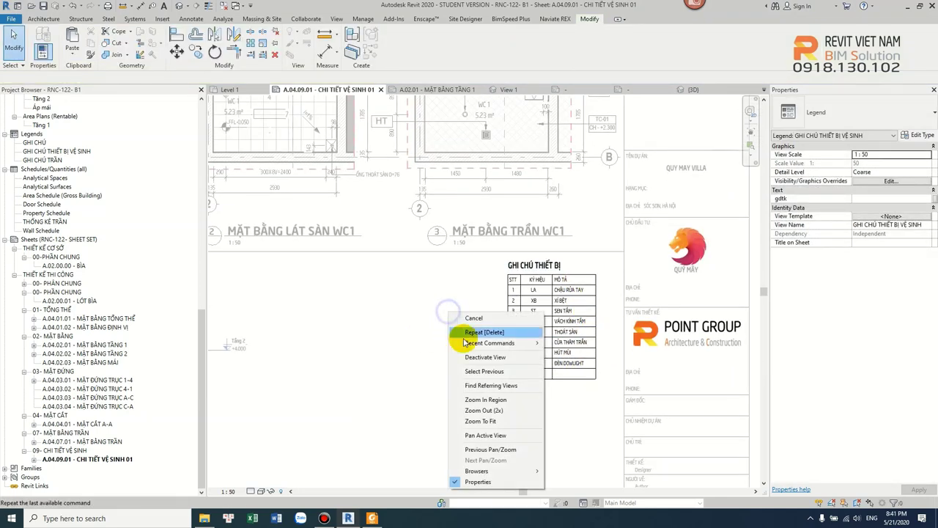
{"action": "left_click", "coordinate": [470, 358]}
{"action": "middle_click_drag", "start_coordinate": [486, 350], "coordinate": [518, 353]}
{"action": "scroll", "coordinate": [518, 353], "scroll_direction": "up", "scroll_amount": 1}
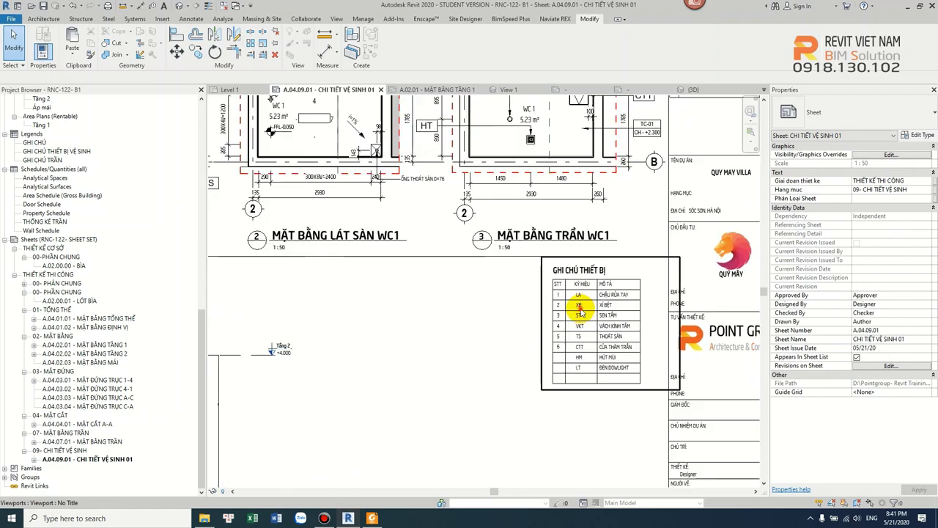
Select the legend viewport and zoom in to check the completed equipment notes table.
{"action": "left_click", "coordinate": [578, 313]}
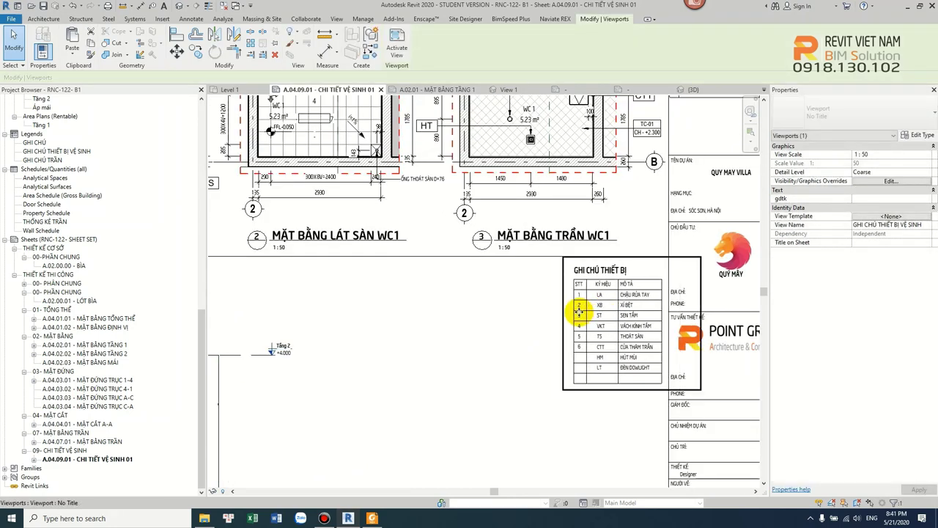
{"action": "scroll", "coordinate": [578, 313], "scroll_direction": "down", "scroll_amount": 2}
{"action": "scroll", "coordinate": [584, 356], "scroll_direction": "down", "scroll_amount": 1}
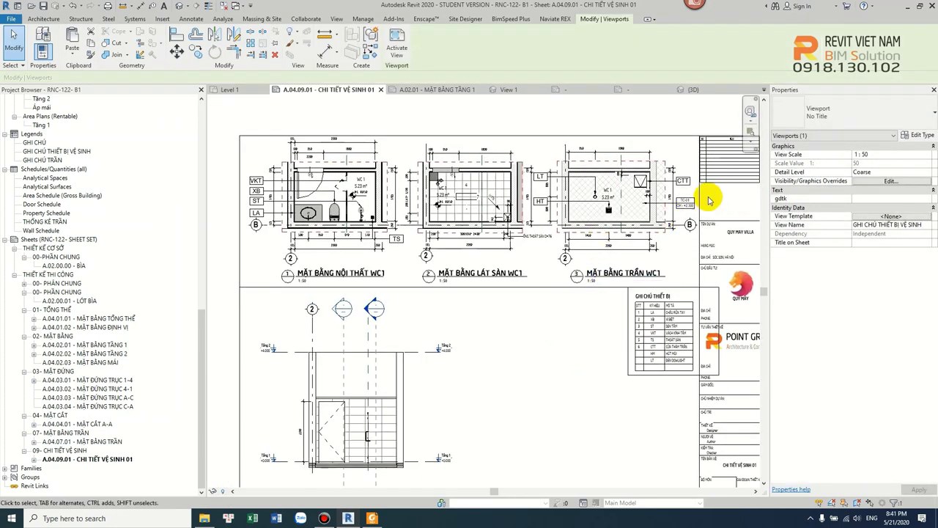
{"action": "scroll", "coordinate": [706, 193], "scroll_direction": "up", "scroll_amount": 5}
{"action": "scroll", "coordinate": [649, 161], "scroll_direction": "down", "scroll_amount": 1}
{"action": "scroll", "coordinate": [419, 184], "scroll_direction": "down", "scroll_amount": 2}
{"action": "scroll", "coordinate": [377, 199], "scroll_direction": "up", "scroll_amount": 3}
{"action": "scroll", "coordinate": [361, 197], "scroll_direction": "left", "scroll_amount": 4}
Pan to the floor tiling plan and select the interior plan viewport to inspect it.
{"action": "middle_click_drag", "start_coordinate": [361, 197], "coordinate": [424, 212]}
{"action": "scroll", "coordinate": [455, 216], "scroll_direction": "down", "scroll_amount": 1}
{"action": "scroll", "coordinate": [469, 214], "scroll_direction": "up", "scroll_amount": 1}
{"action": "scroll", "coordinate": [506, 218], "scroll_direction": "down", "scroll_amount": 1}
{"action": "scroll", "coordinate": [540, 228], "scroll_direction": "down", "scroll_amount": 2}
{"action": "left_click", "coordinate": [418, 241]}
{"action": "scroll", "coordinate": [419, 241], "scroll_direction": "up", "scroll_amount": 2}
{"action": "scroll", "coordinate": [430, 266], "scroll_direction": "down", "scroll_amount": 2}
{"action": "scroll", "coordinate": [425, 210], "scroll_direction": "down", "scroll_amount": 1}
{"action": "scroll", "coordinate": [514, 308], "scroll_direction": "down", "scroll_amount": 2}
Deselect the viewport and zoom out to view the whole sheet.
{"action": "middle_click_drag", "start_coordinate": [514, 308], "coordinate": [433, 303]}
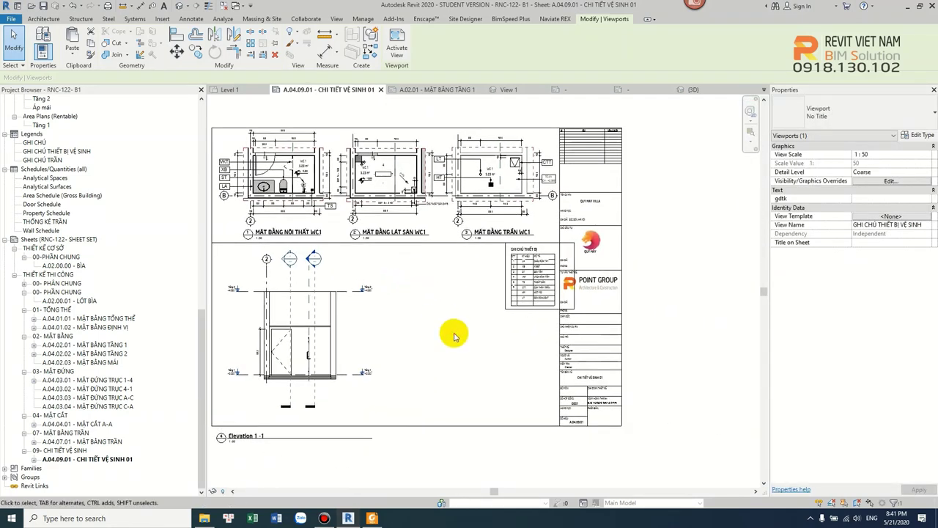
{"action": "left_click", "coordinate": [436, 310]}
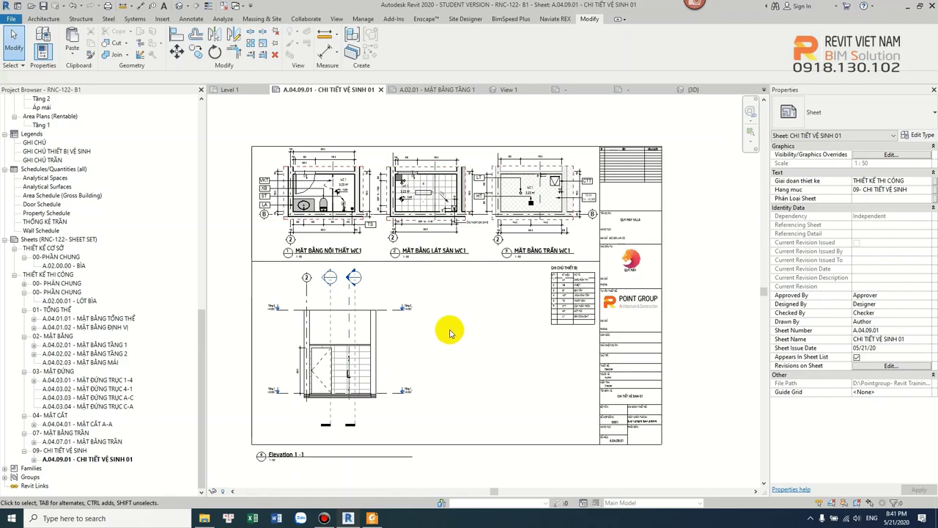
{"action": "scroll", "coordinate": [519, 318], "scroll_direction": "up", "scroll_amount": 1}
{"action": "scroll", "coordinate": [489, 321], "scroll_direction": "up", "scroll_amount": 2}
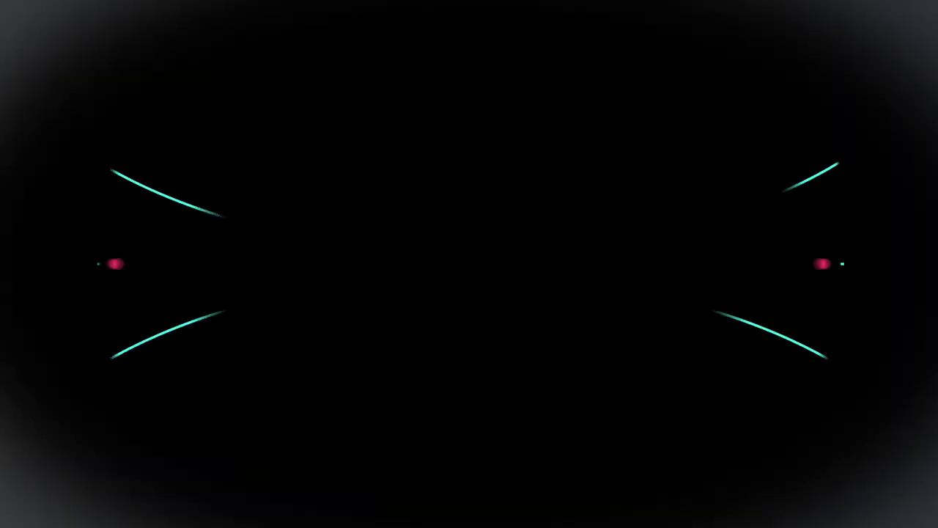